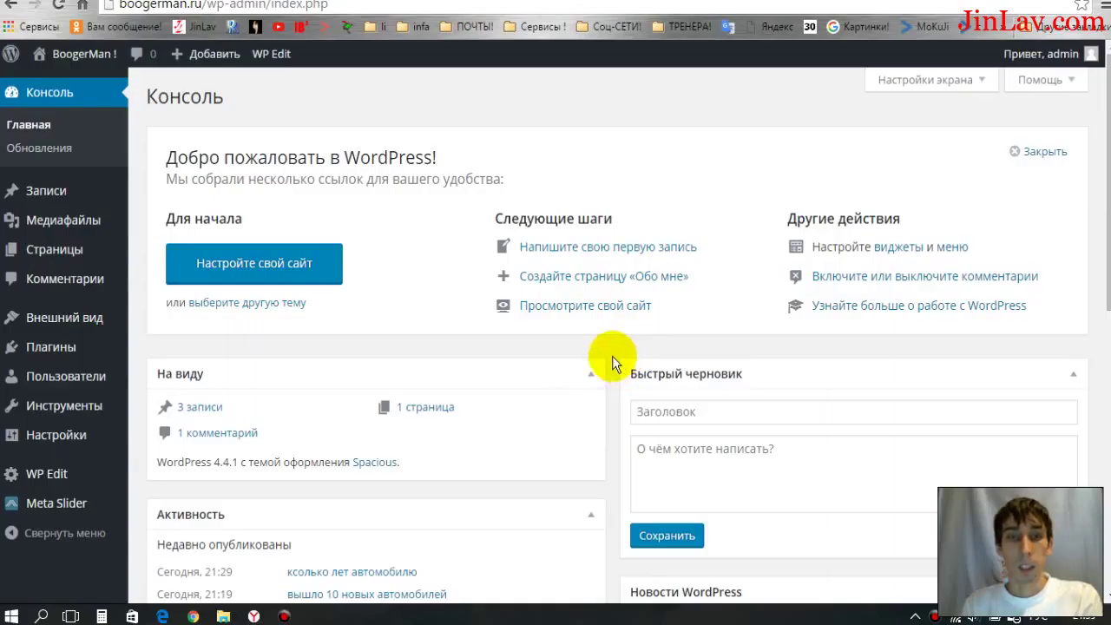
Create a new post titled "как растут цветы" and paste the copied numbered list into its body
mouse_move(191, 54)
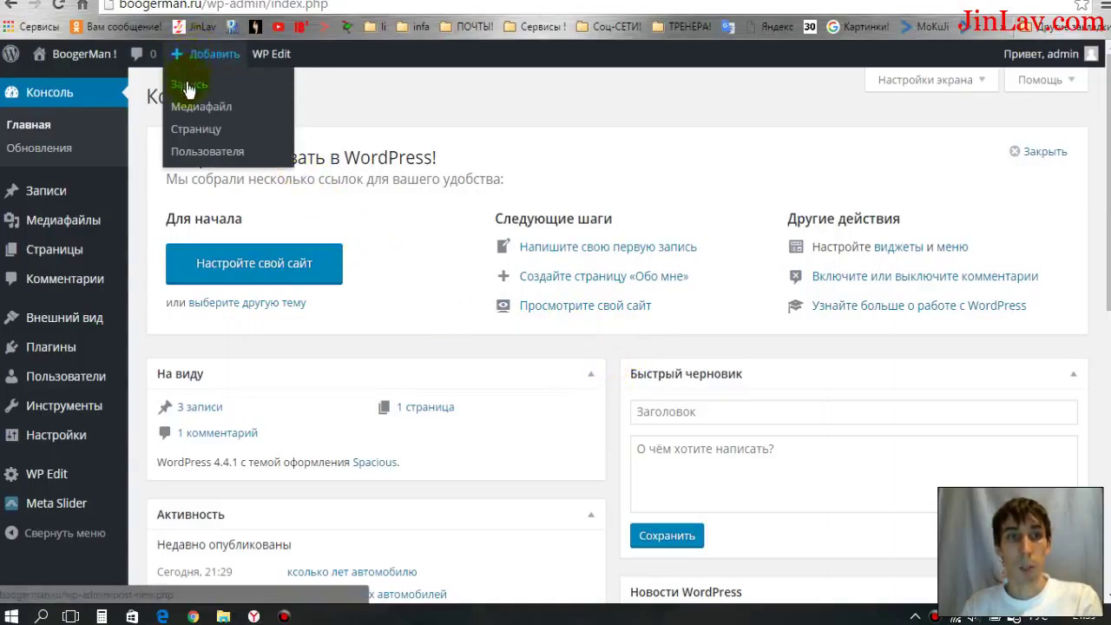
left_click(188, 87)
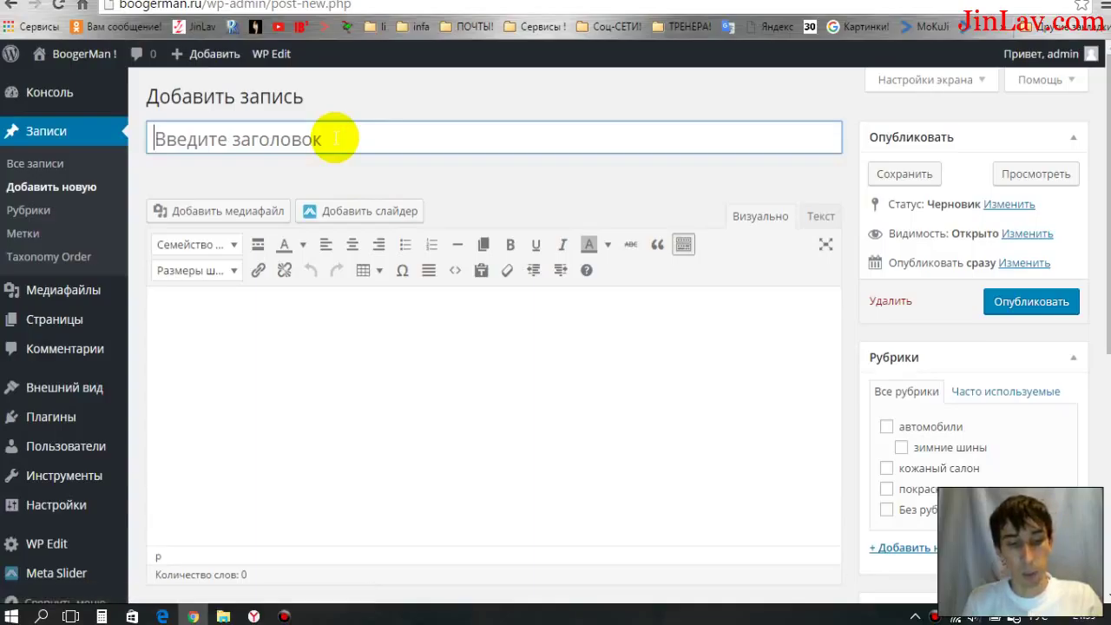
type("к ")
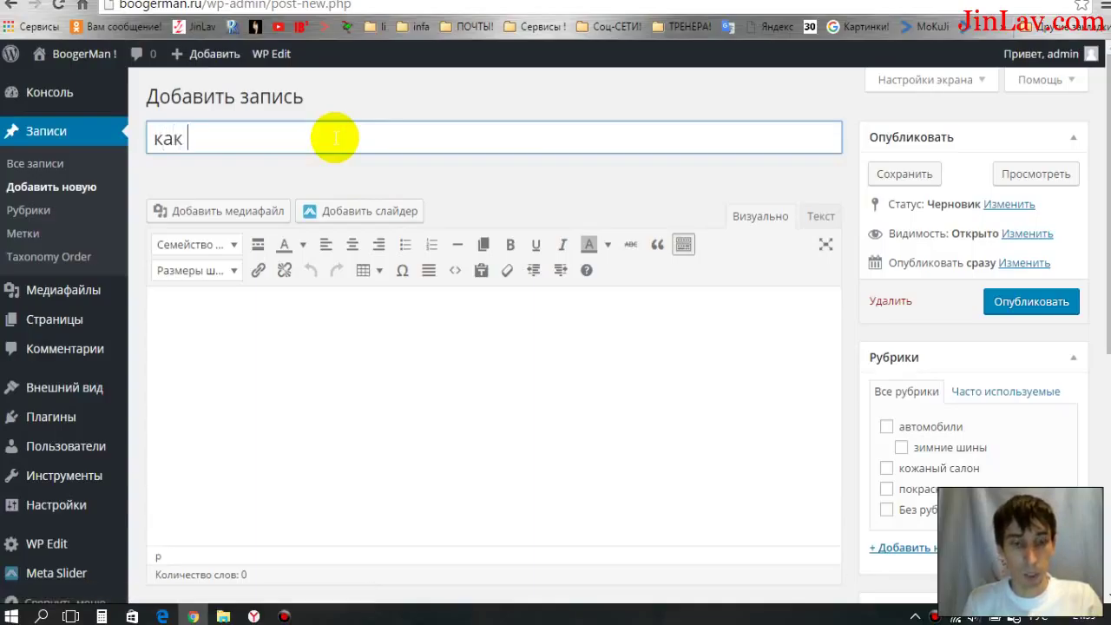
type("растут цветы")
right_click(369, 341)
type("к ра")
left_click(451, 442)
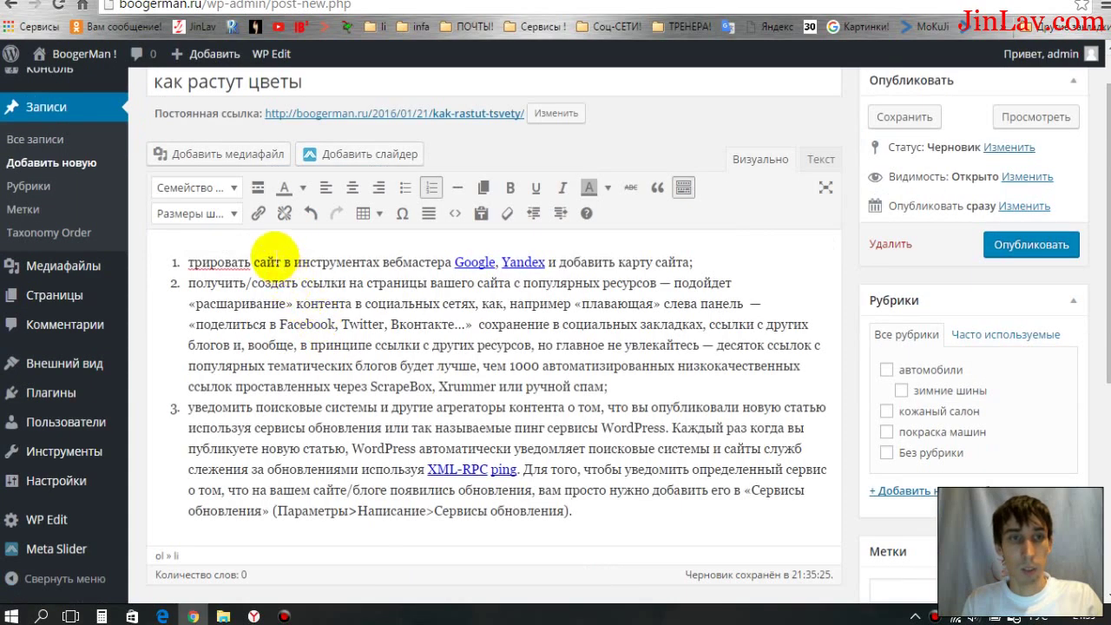
Insert the image cropped-Tekken-1.jpg from the media library at the end of the post text
left_click(236, 160)
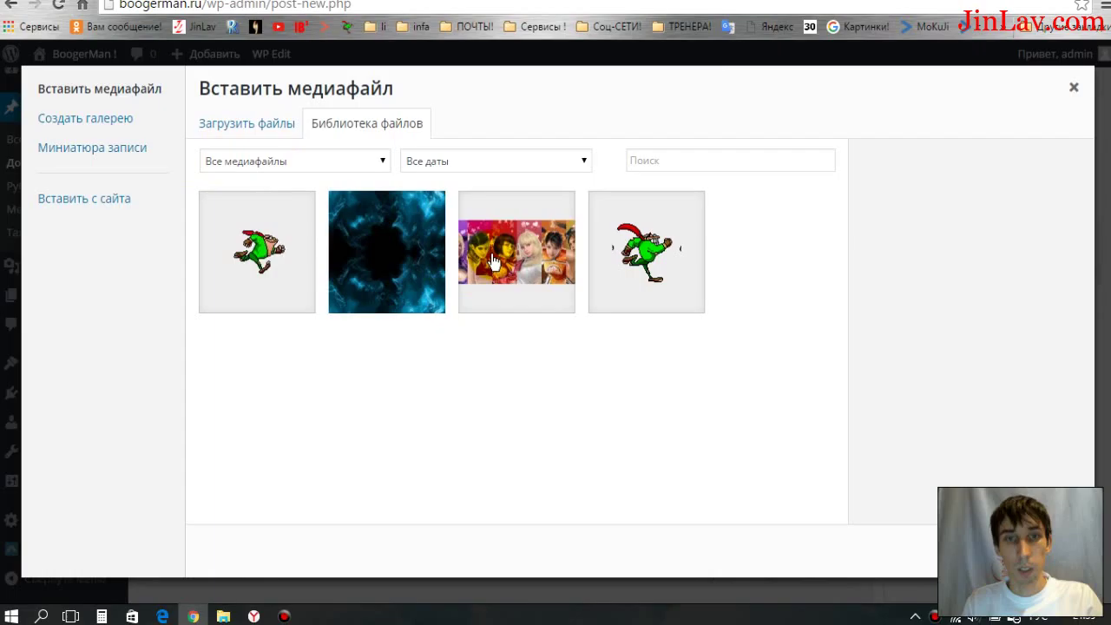
left_click(492, 260)
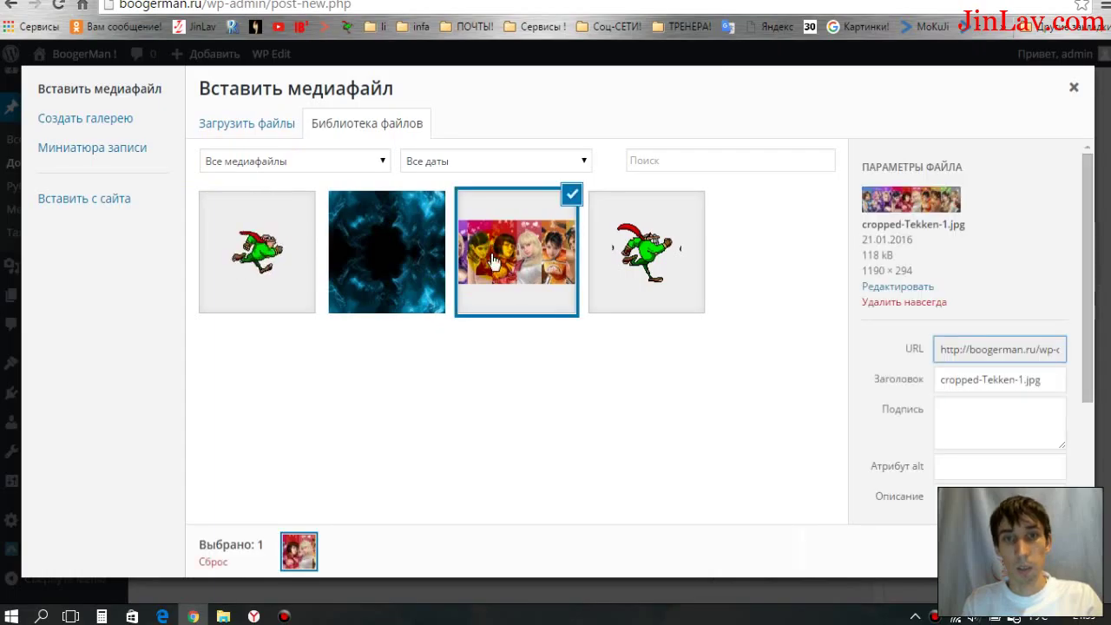
left_click(1011, 550)
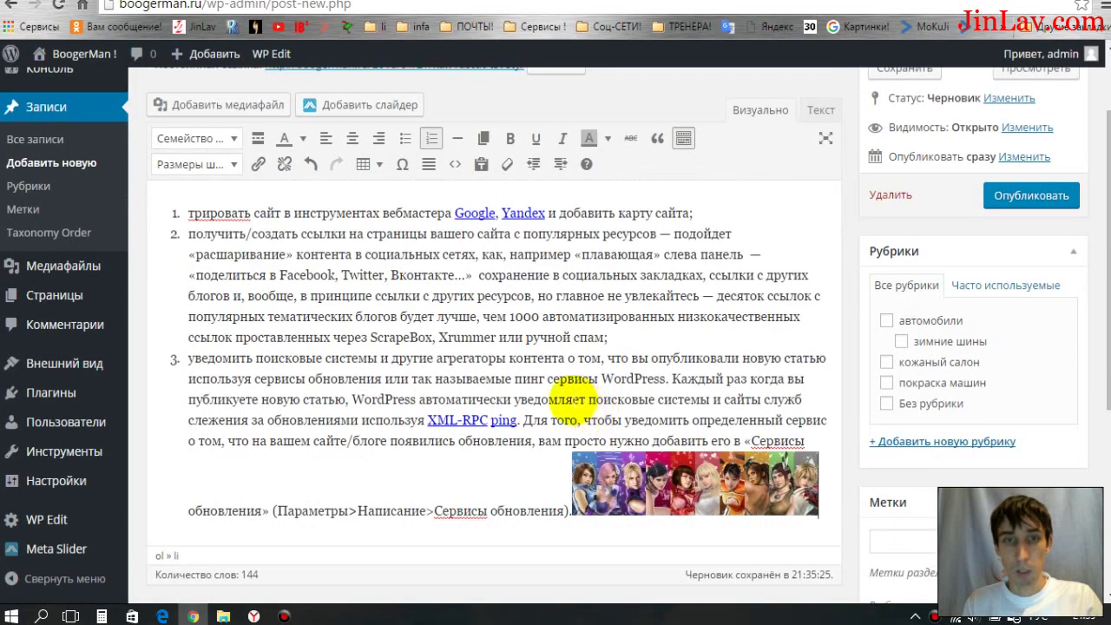
left_click(655, 475)
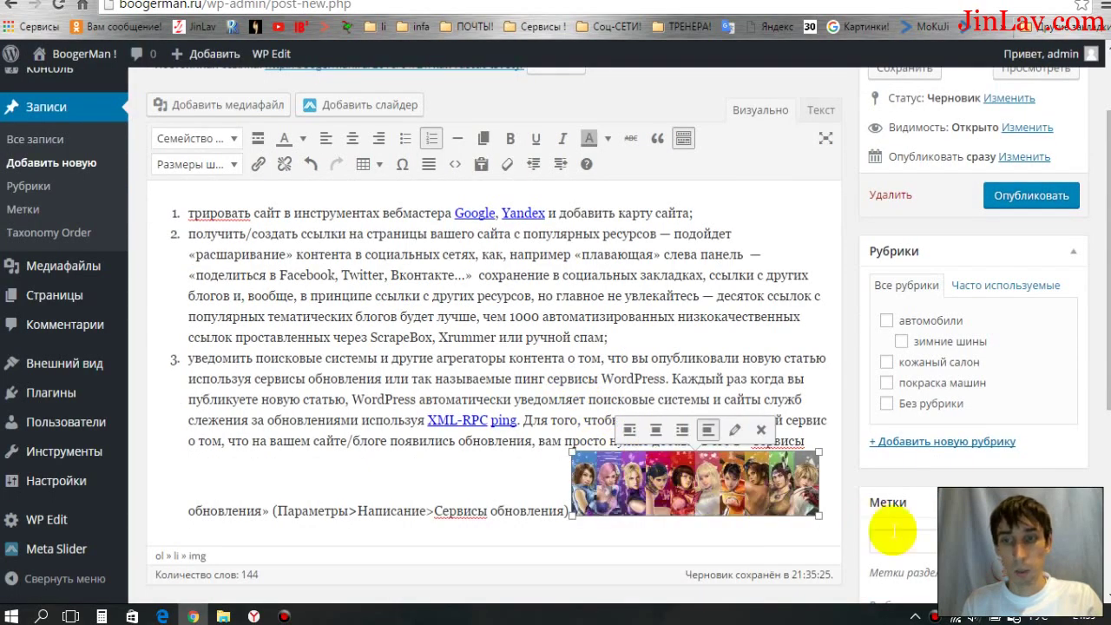
Set LXevD_croper_ru.jpeg from the media library as the post's featured image
scroll(905, 495, "down", 2)
scroll(906, 494, "down", 2)
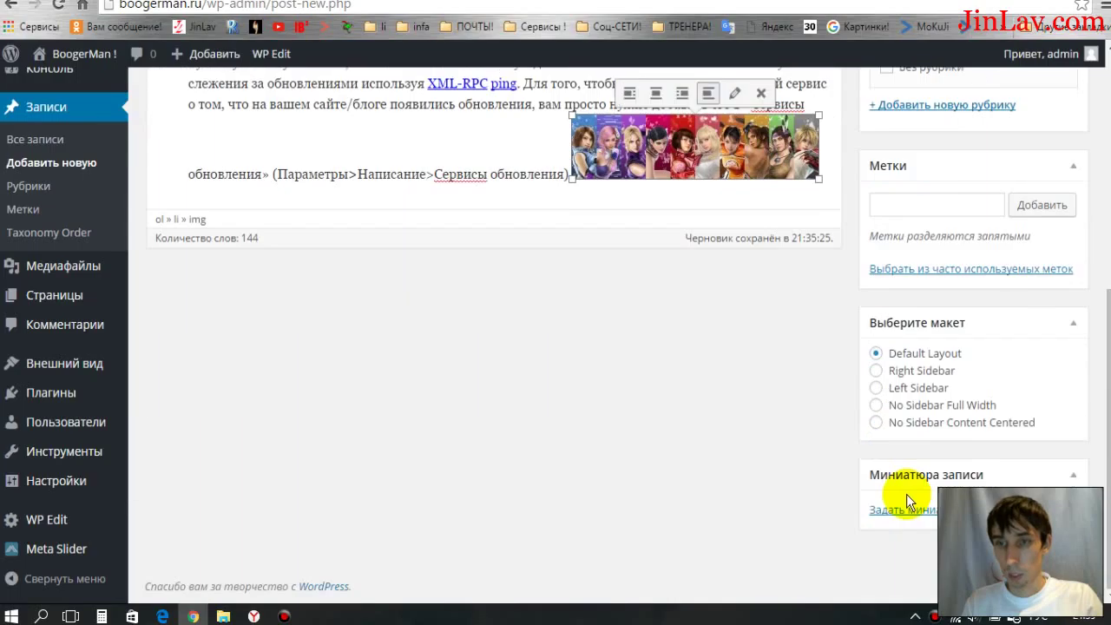
left_click(917, 515)
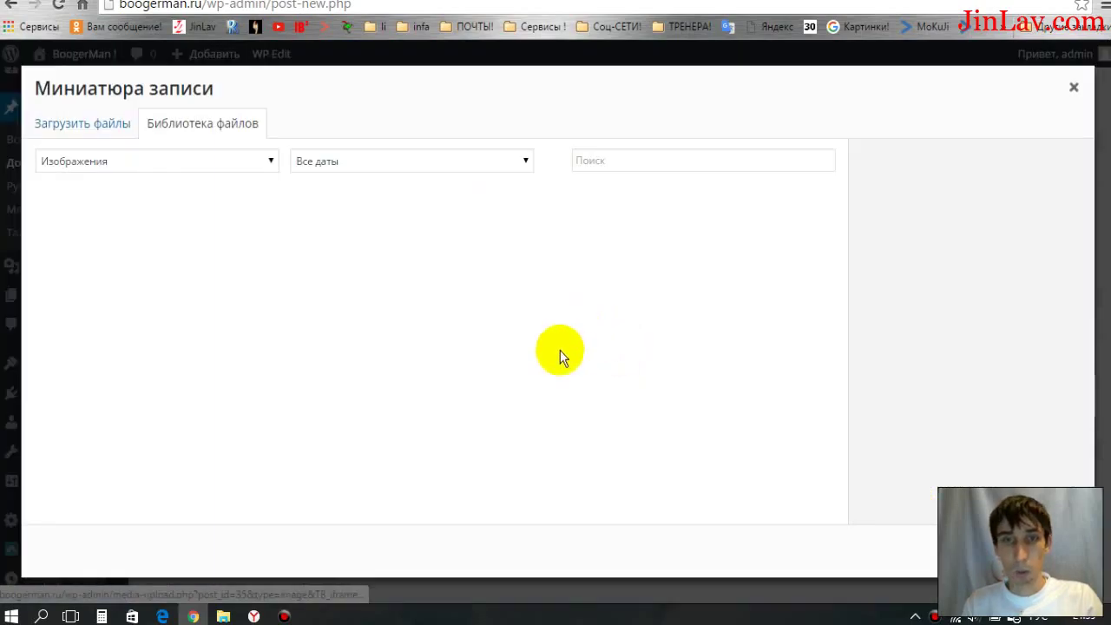
left_click(233, 260)
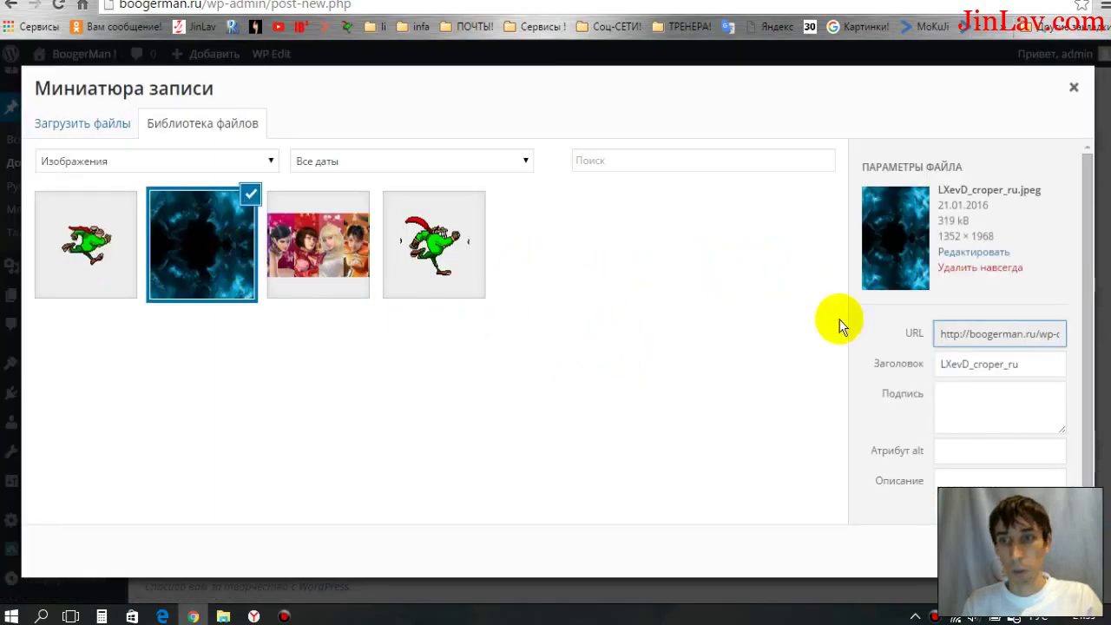
left_click(1024, 552)
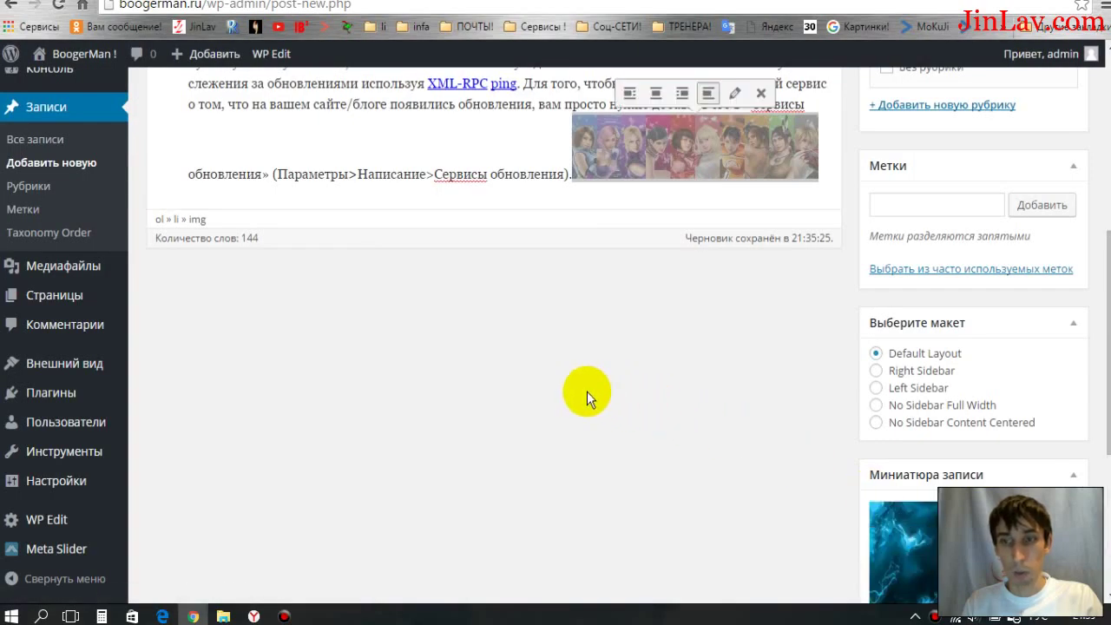
Assign the post to the "автомобили" category and publish it
scroll(586, 391, "down", 3)
scroll(586, 391, "up", 7)
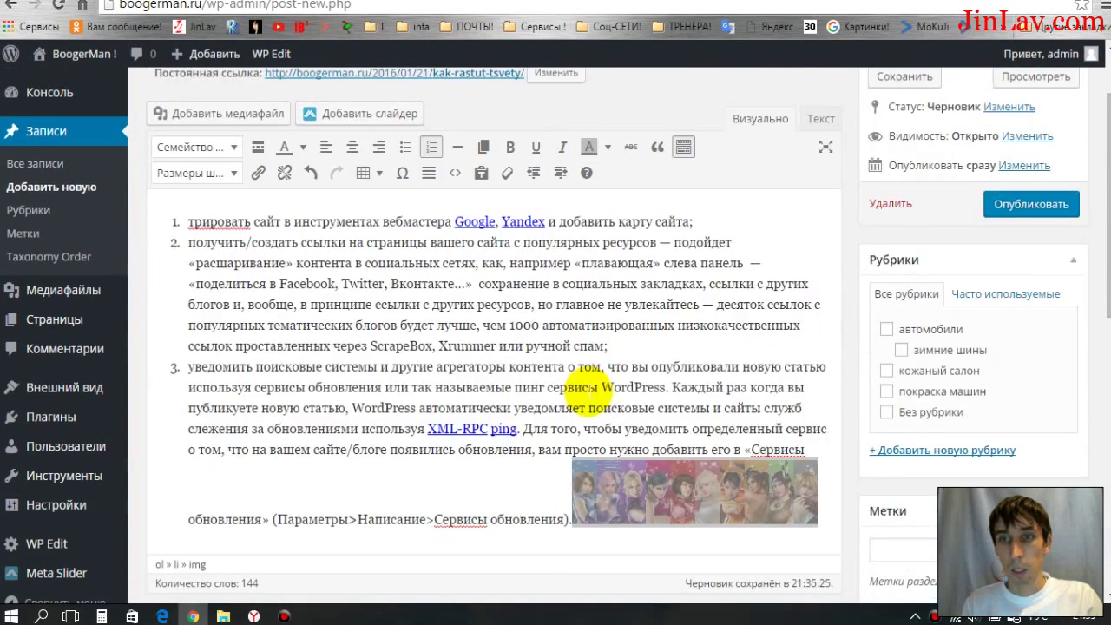
left_click(886, 330)
left_click(1031, 204)
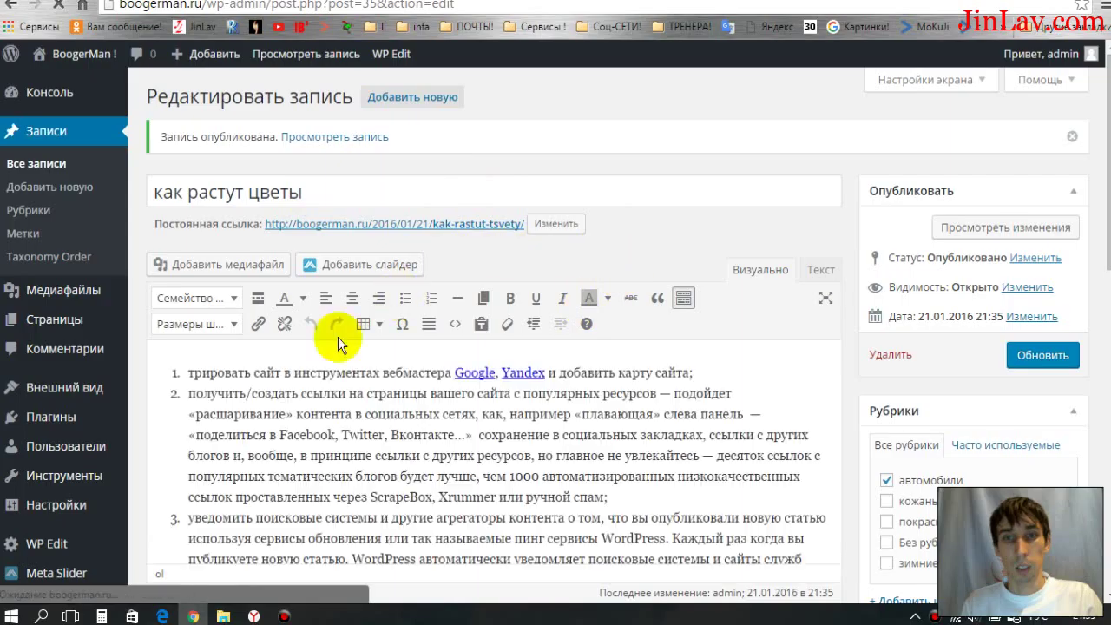
Create another post titled "стол шороший когда крепкий" and paste the copied numbered list into its body
left_click(400, 102)
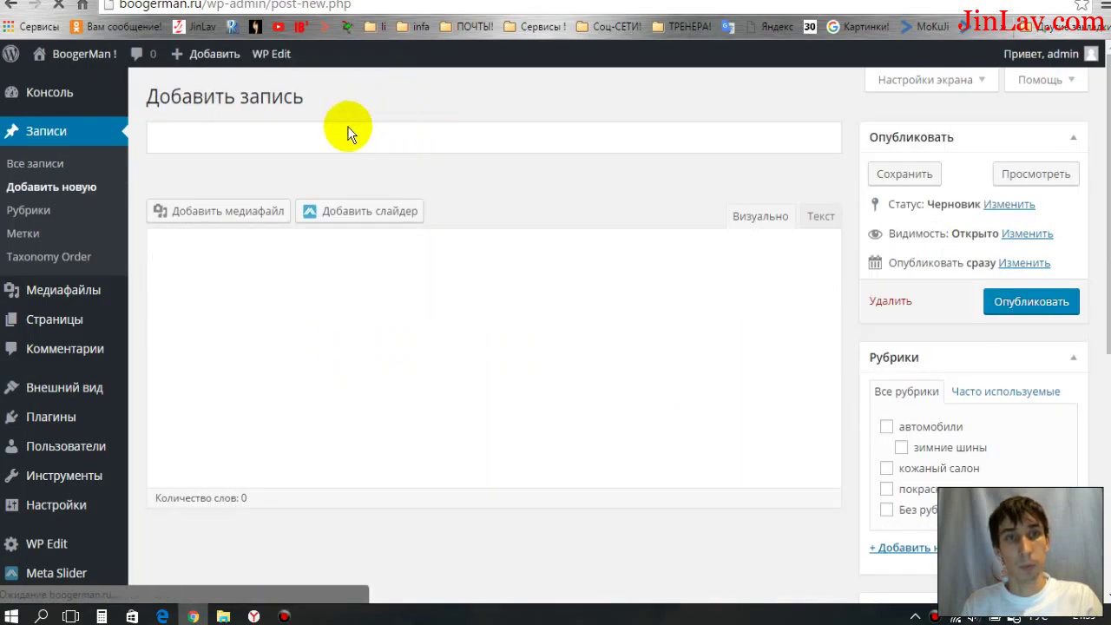
left_click(330, 132)
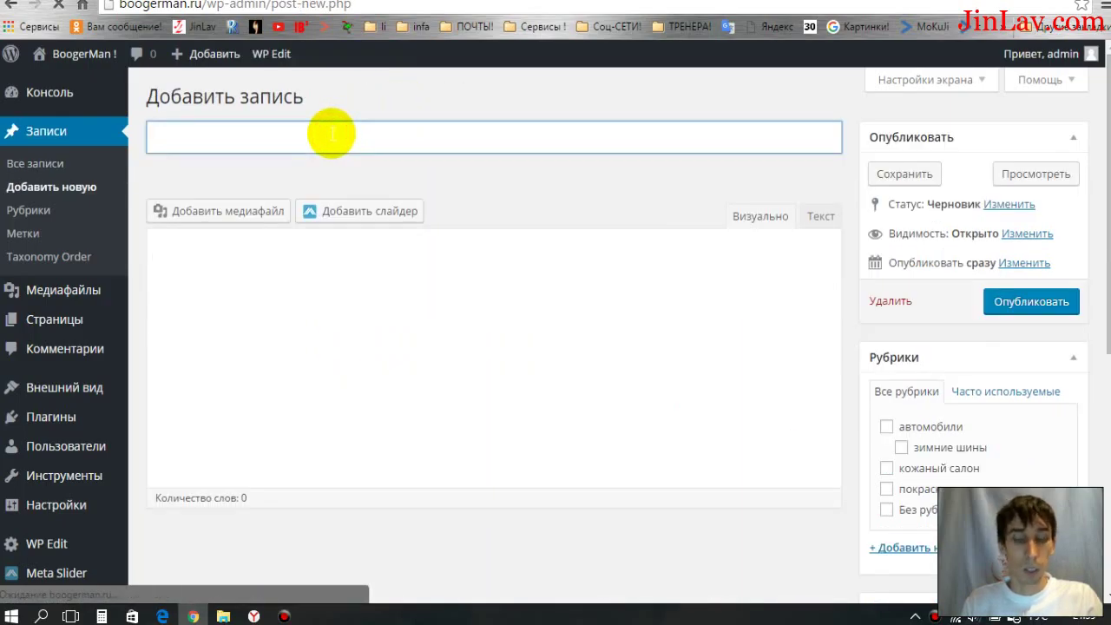
type("С")
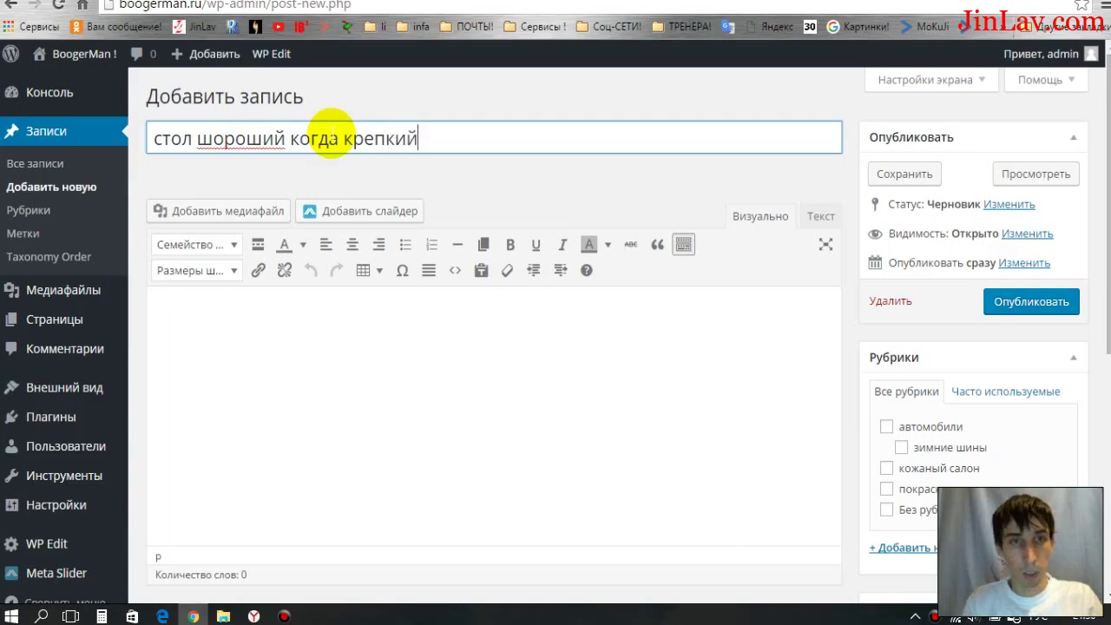
left_click(347, 179)
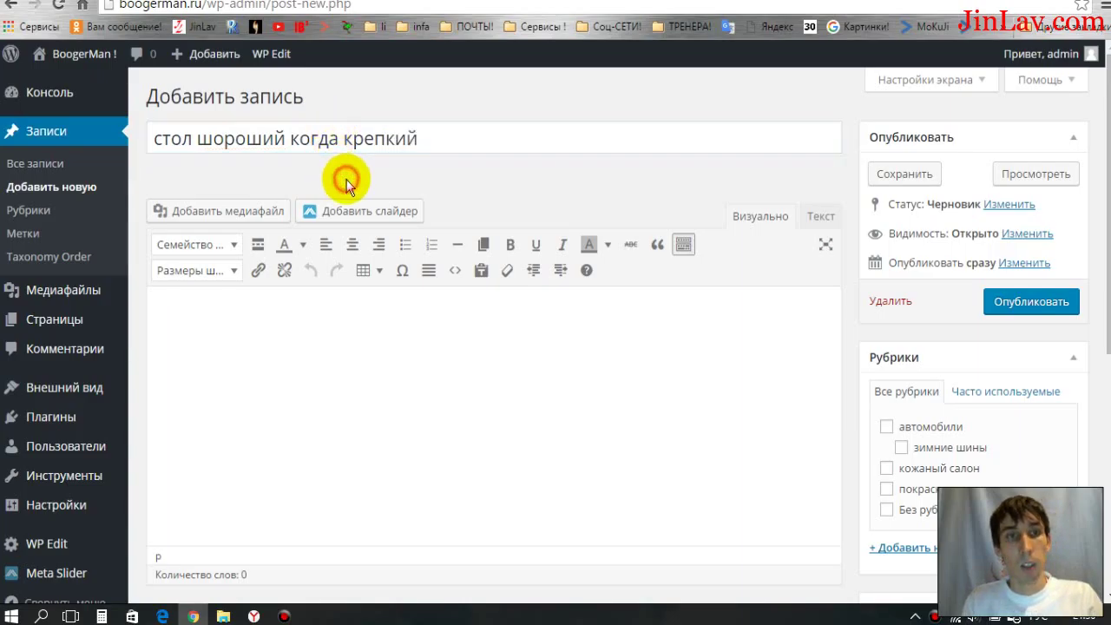
left_click(425, 343)
right_click(428, 347)
left_click(499, 450)
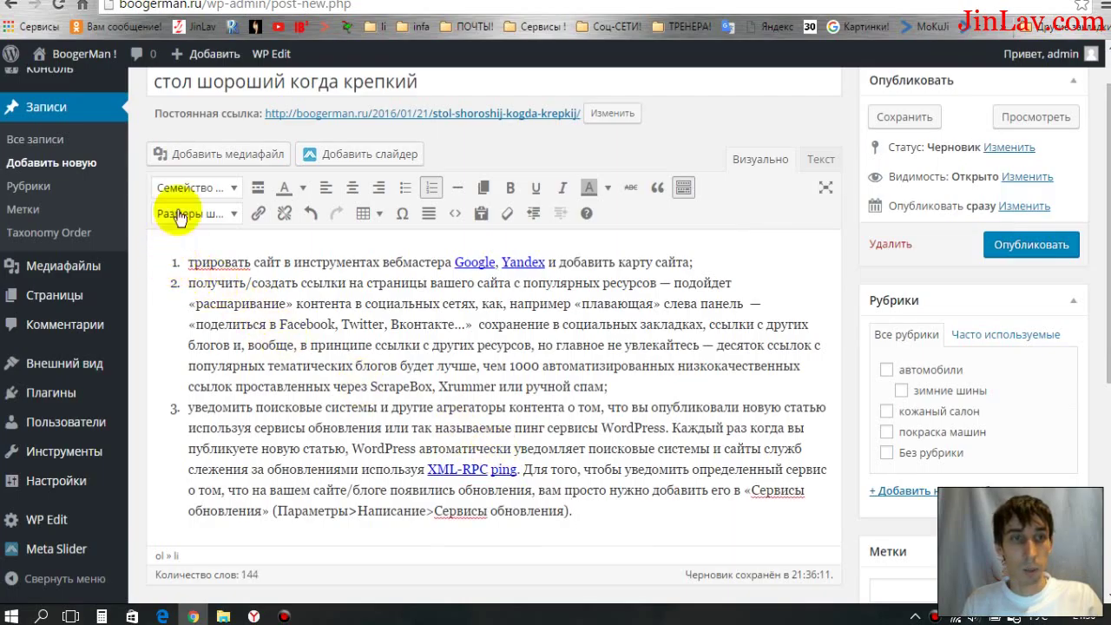
Insert LXevD_croper_ru.jpeg from the media library into the post and assign the "автомобили" category
left_click(188, 154)
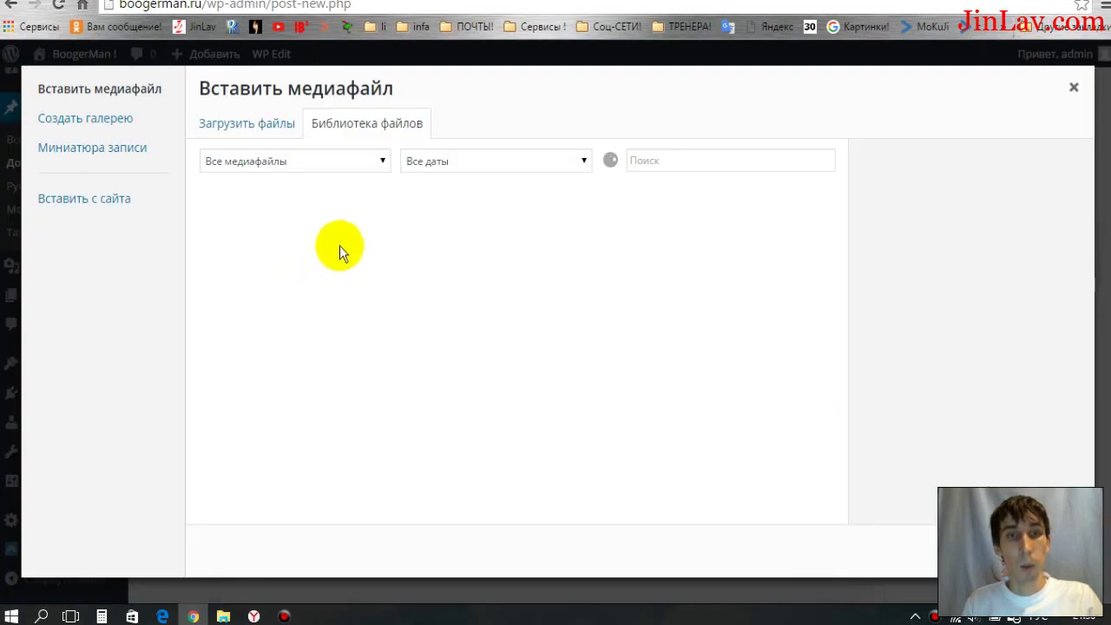
left_click(384, 249)
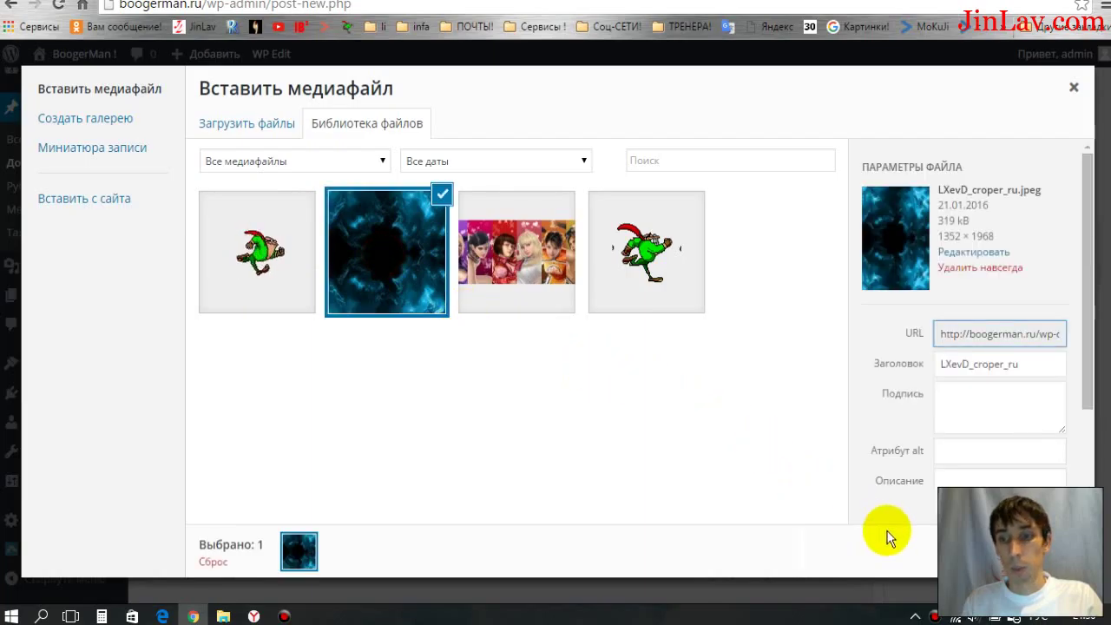
left_click(1015, 551)
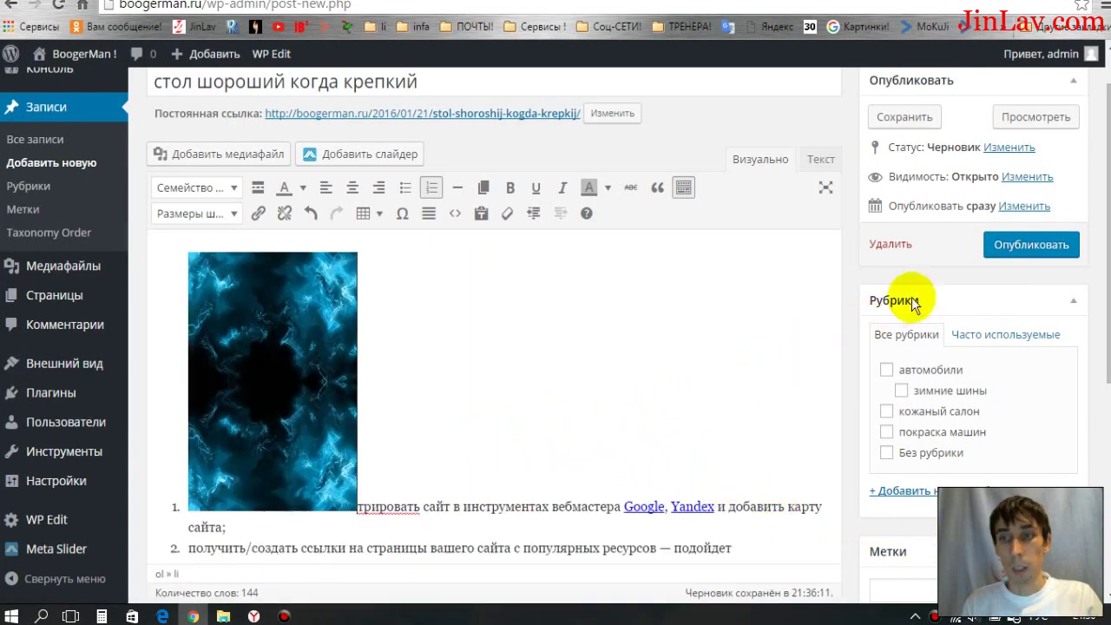
left_click(886, 369)
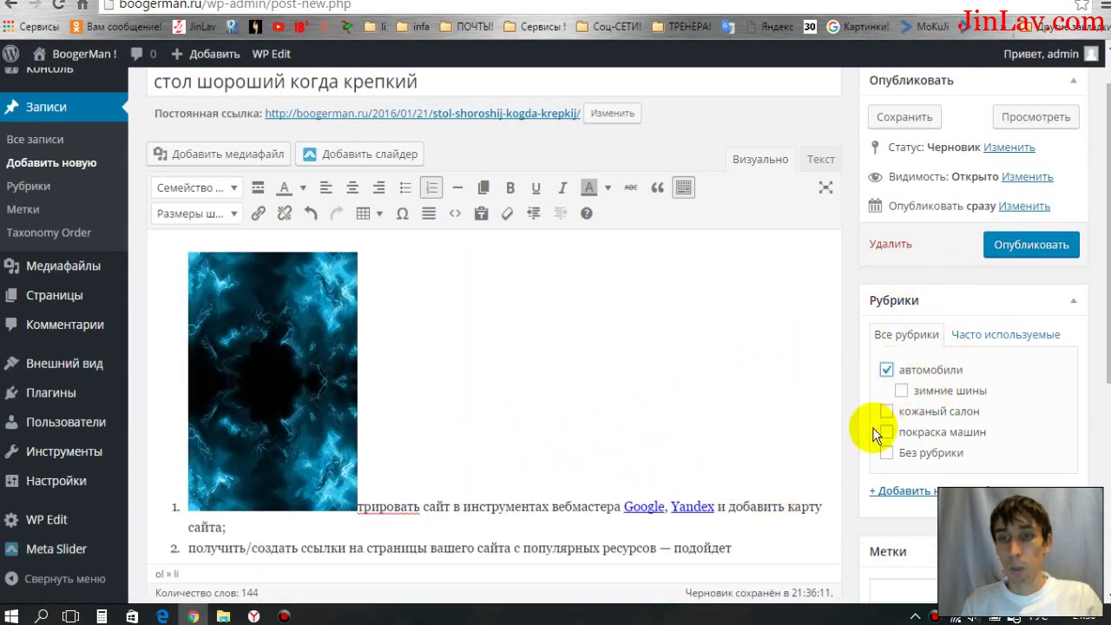
Set the Tekken characters banner from the media library as the featured image and publish the post
scroll(868, 429, "down", 2)
scroll(864, 433, "down", 3)
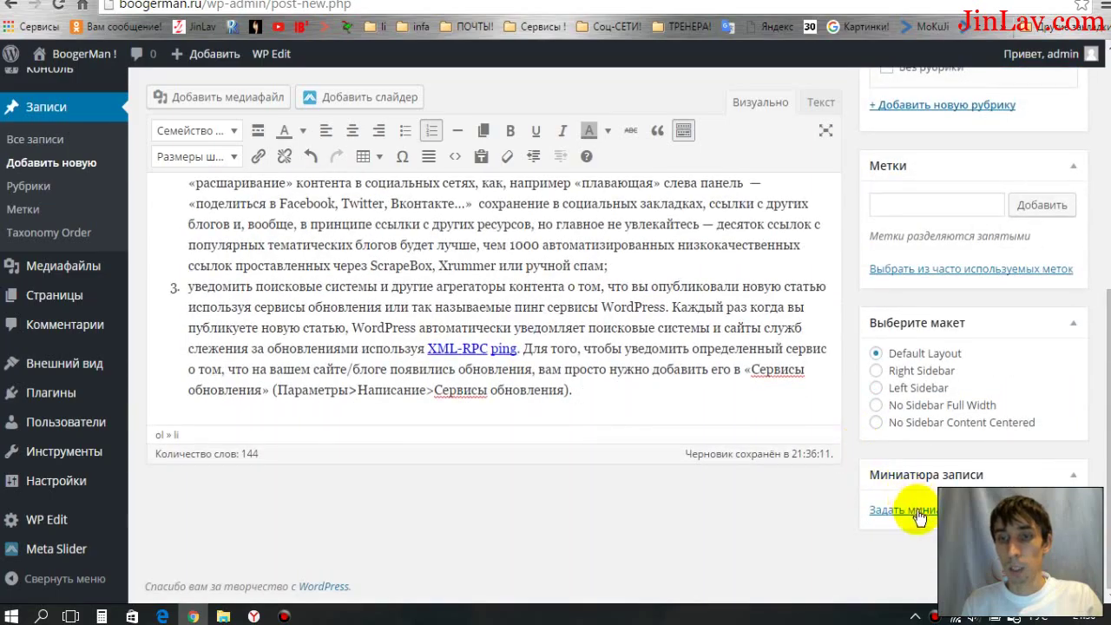
left_click(902, 512)
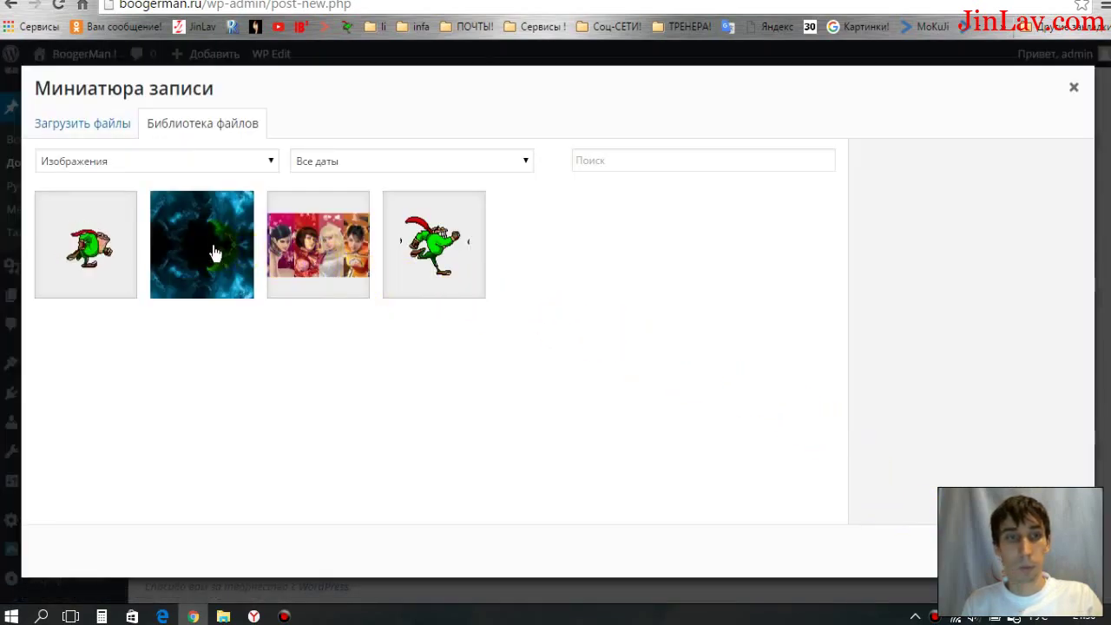
left_click(327, 246)
left_click(1033, 550)
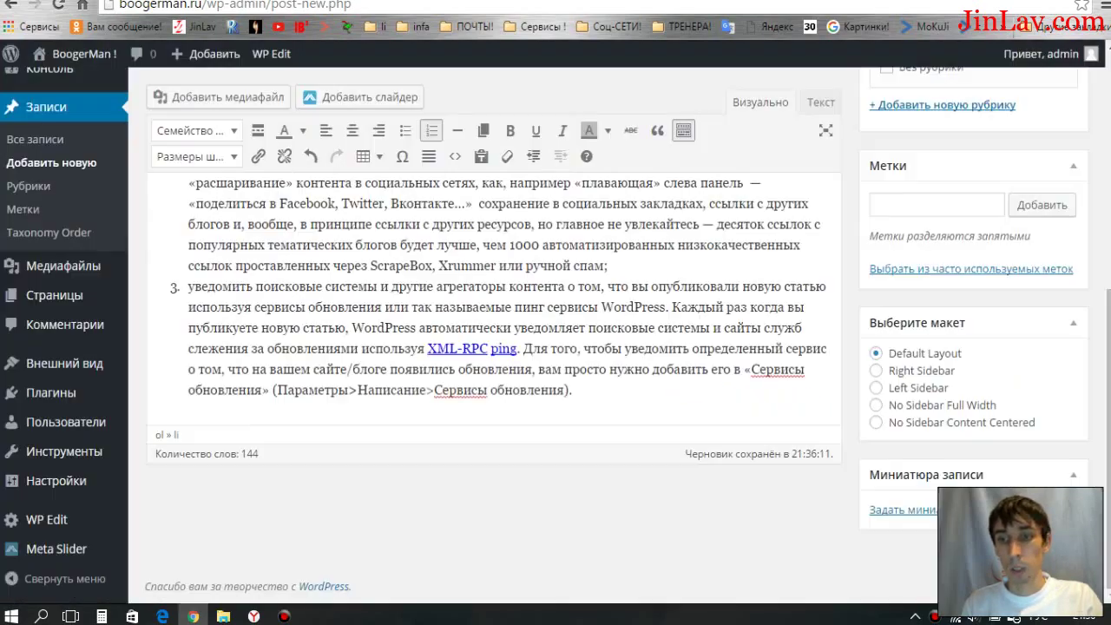
scroll(858, 405, "up", 10)
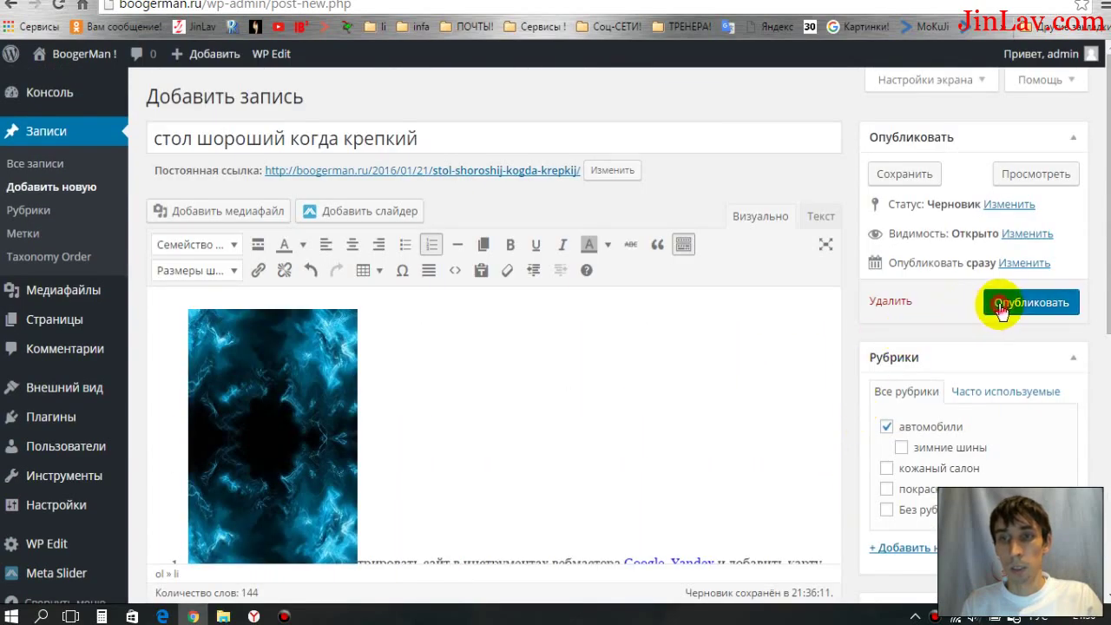
left_click(999, 303)
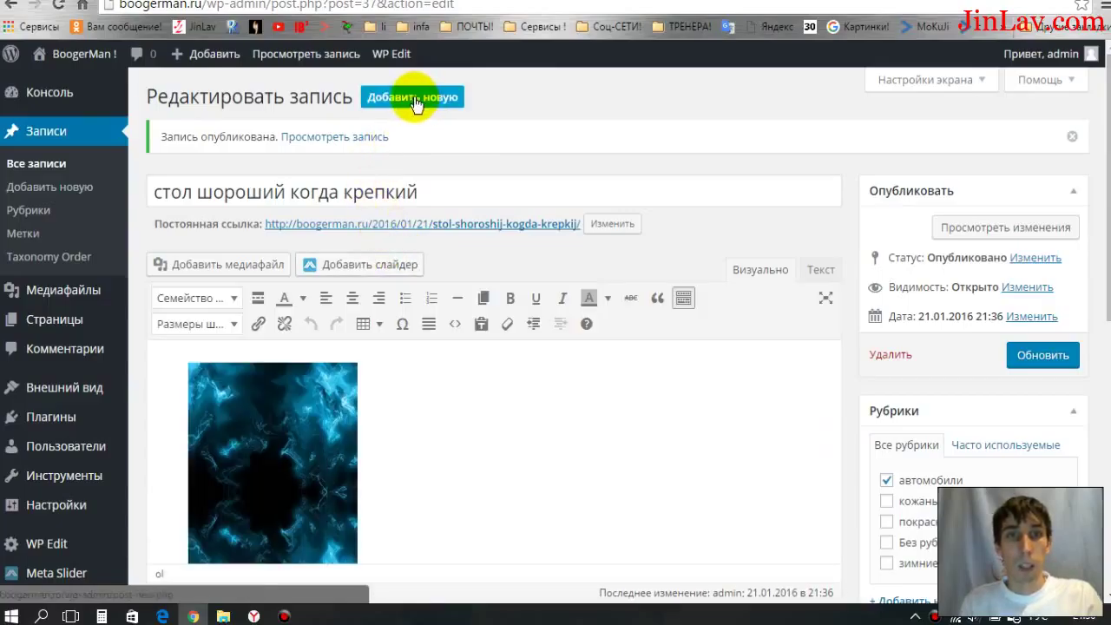
Create a third post titled "тише едишь дальше будешь" and paste the copied numbered list into its body
left_click(413, 99)
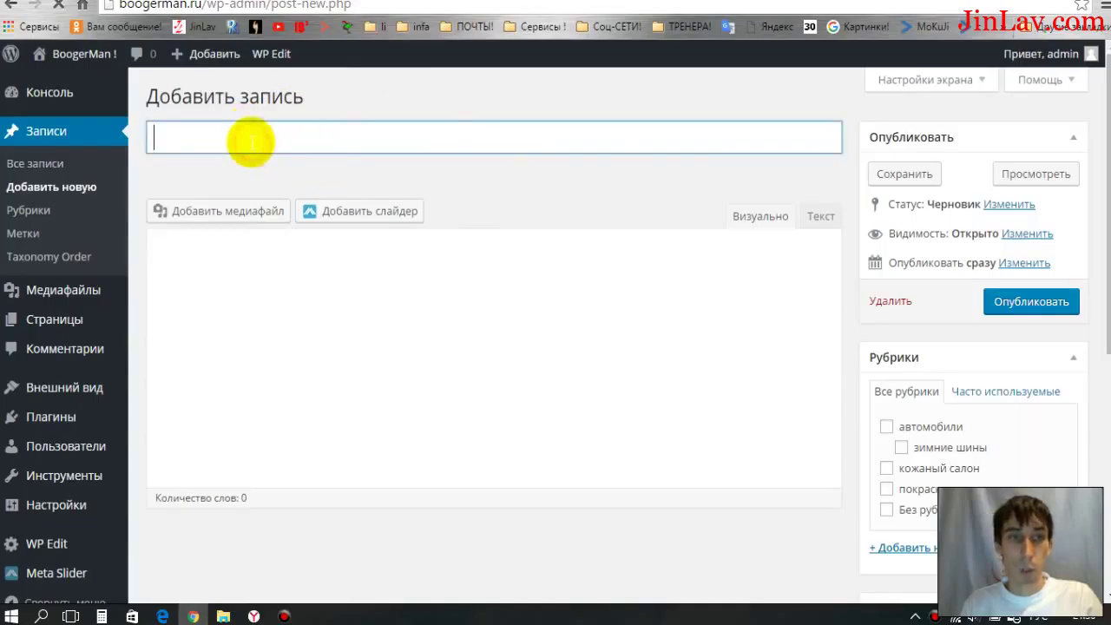
left_click(251, 141)
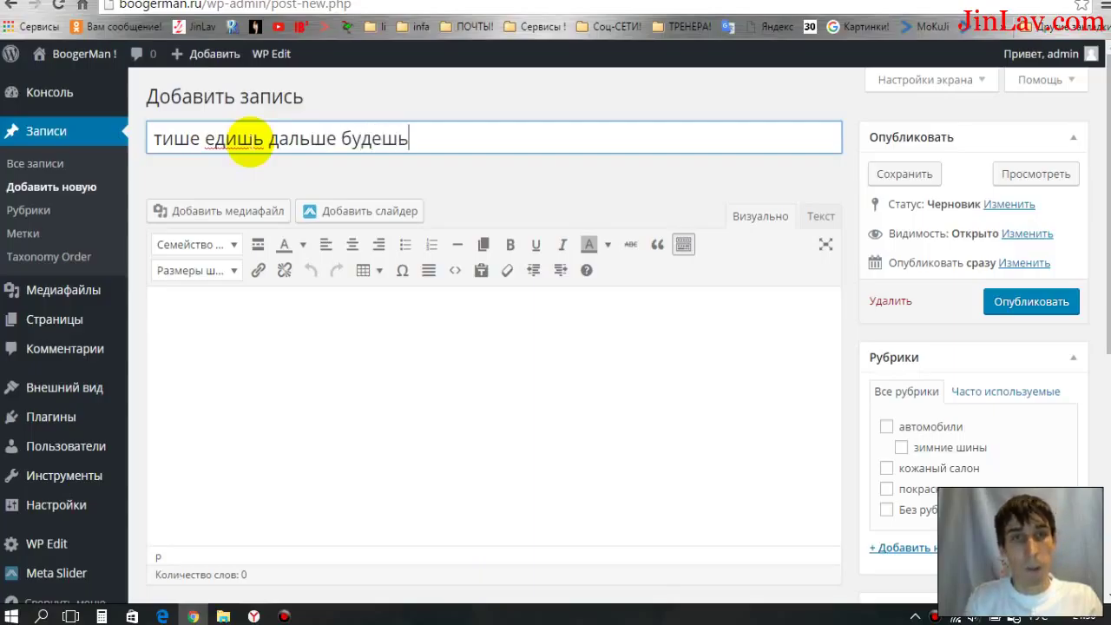
left_click(473, 169)
left_click(460, 329)
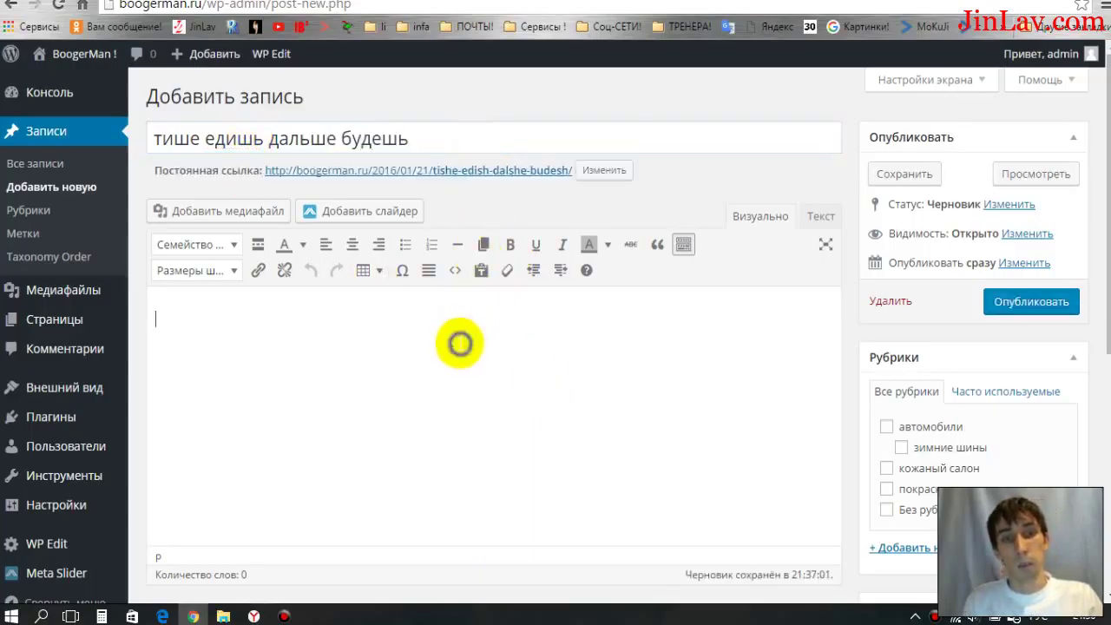
right_click(460, 344)
left_click(528, 446)
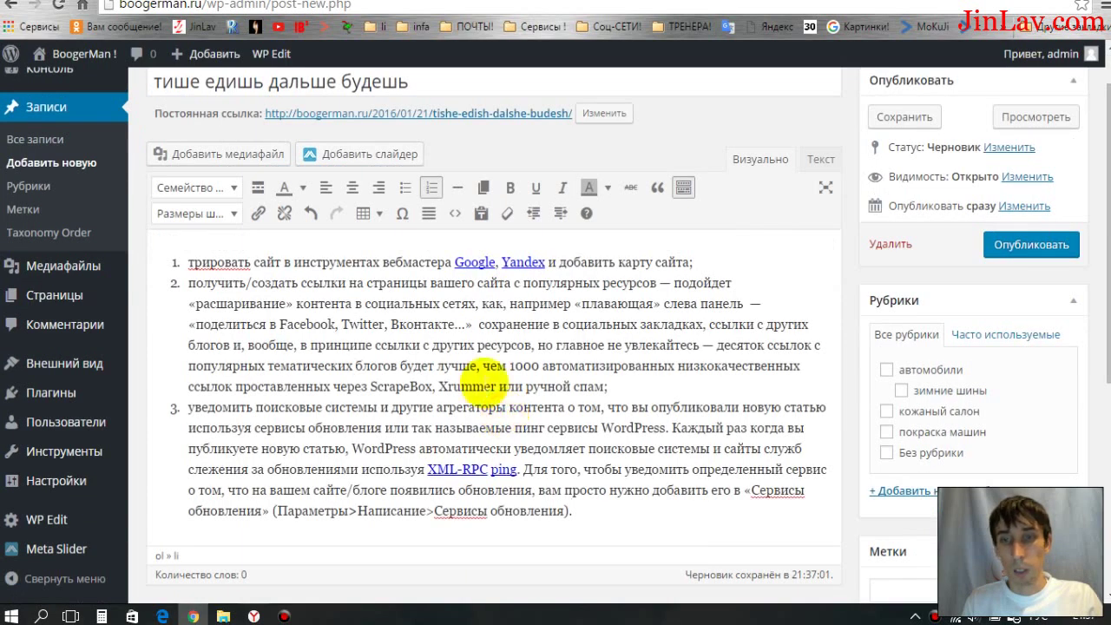
Insert LXevD_croper_ru.jpeg from the media library after "трировать сайт" in the post's first list item
left_click(284, 252)
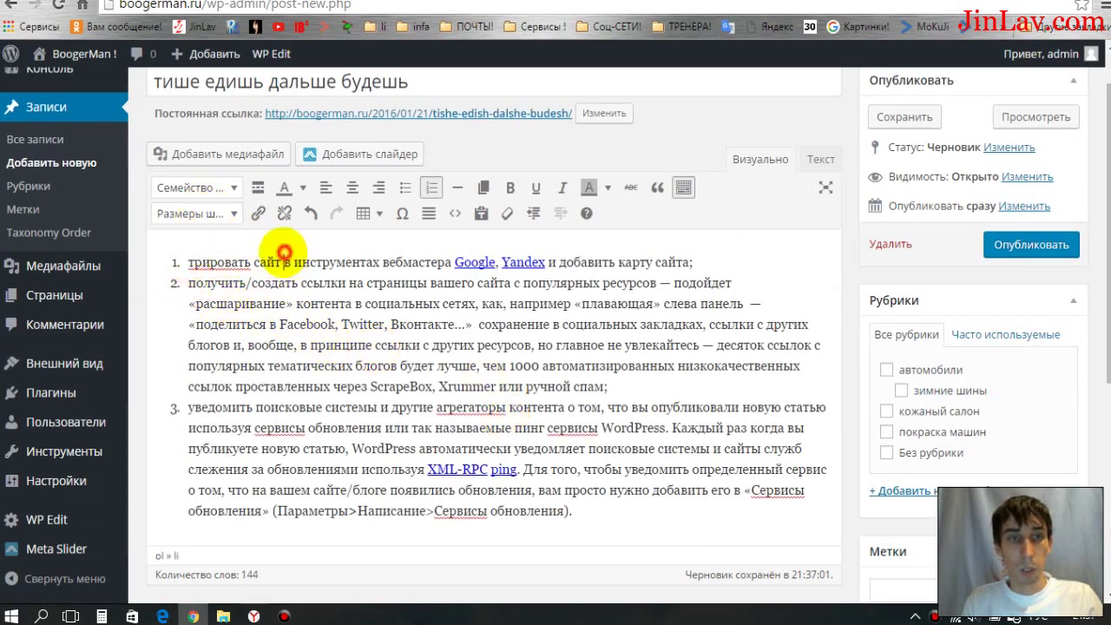
left_click(240, 154)
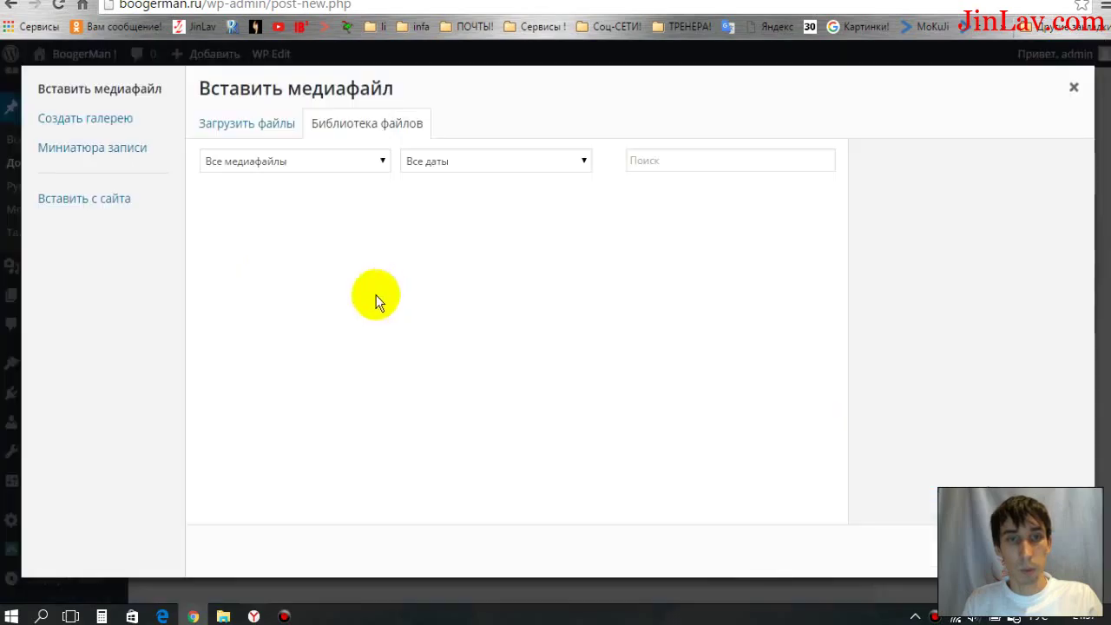
left_click(424, 264)
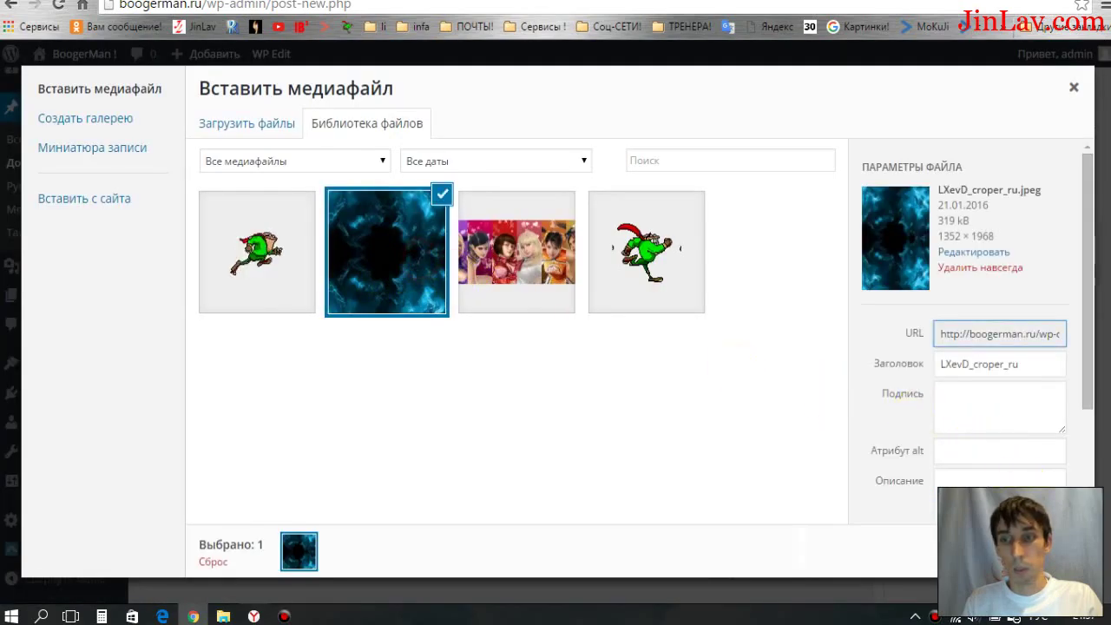
left_click(1032, 551)
Set LXevD_croper_ru.jpeg from the media library as the post's featured image
scroll(903, 530, "down", 3)
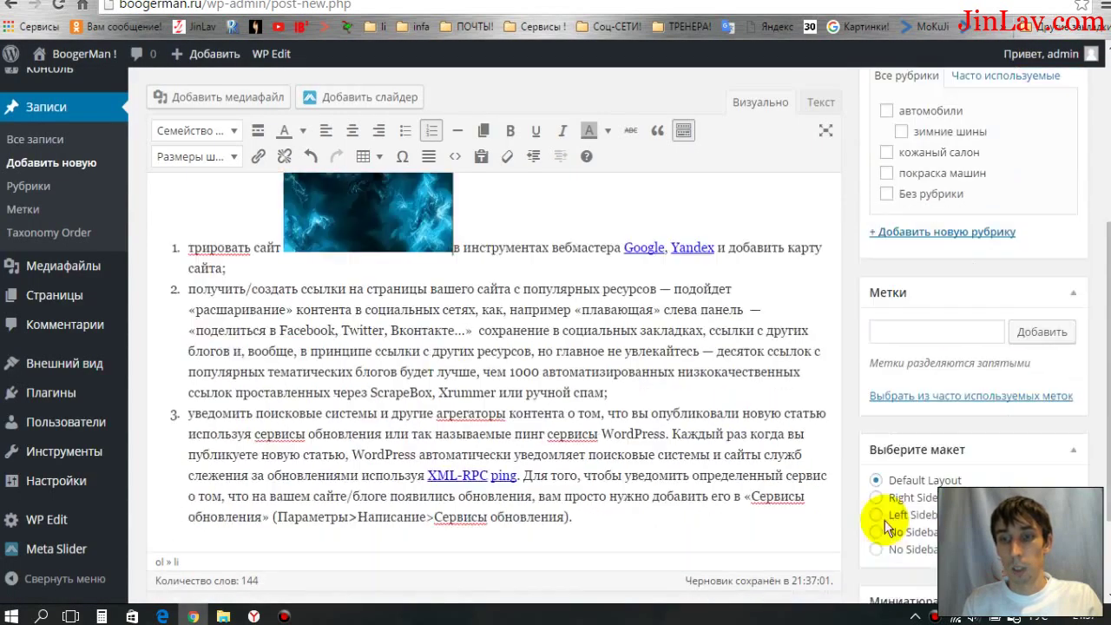
scroll(887, 525, "down", 2)
left_click(894, 512)
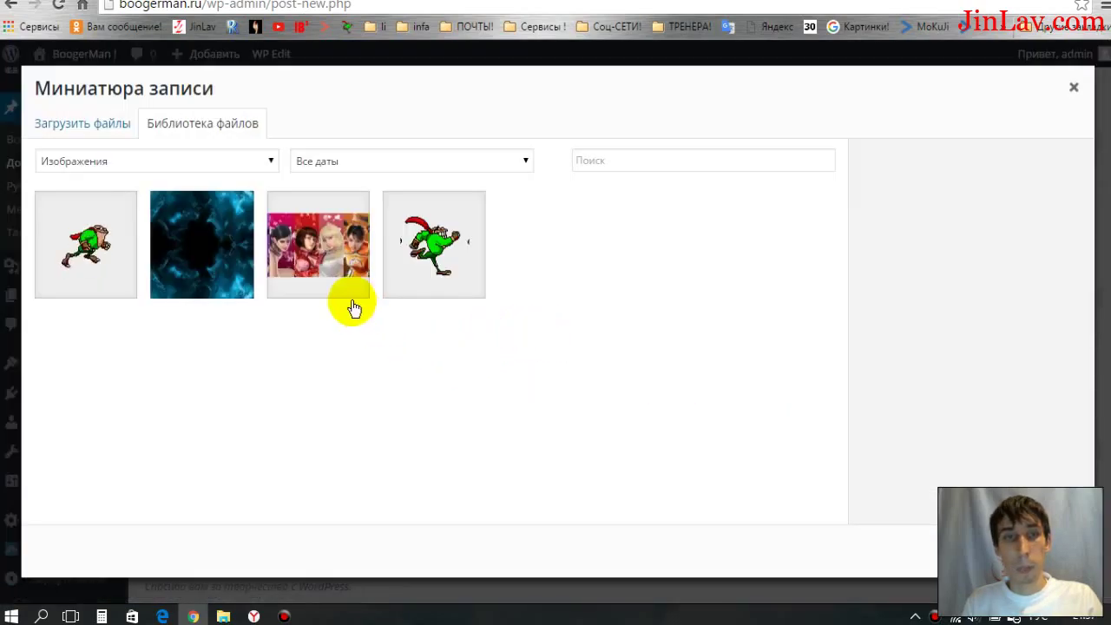
left_click(230, 272)
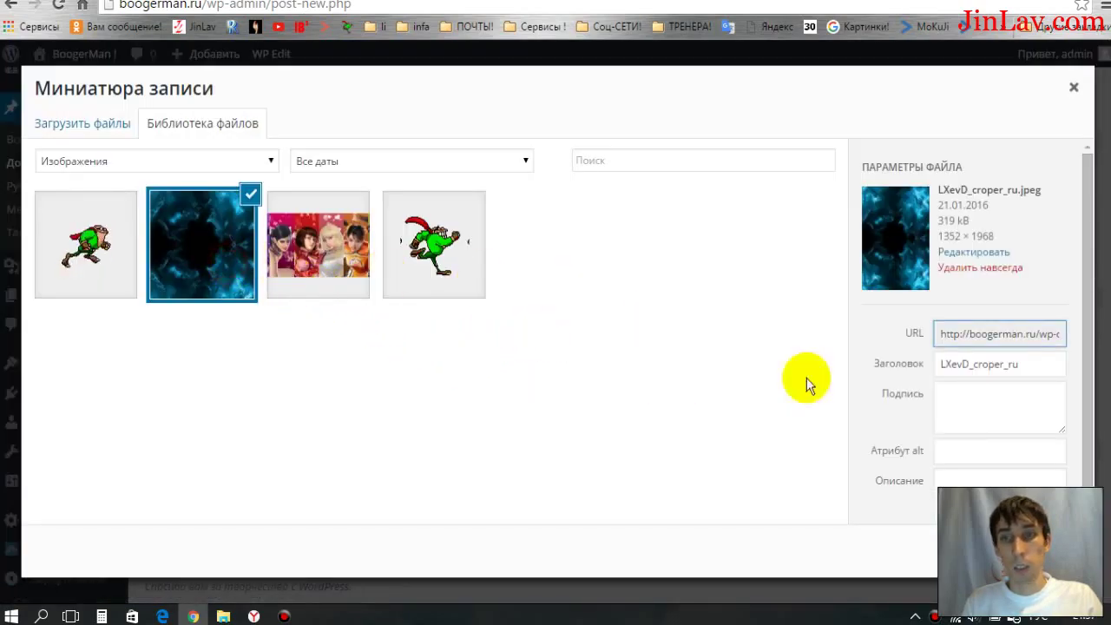
left_click(1024, 549)
Assign the "автомобили" category to the post and publish it
scroll(831, 504, "up", 5)
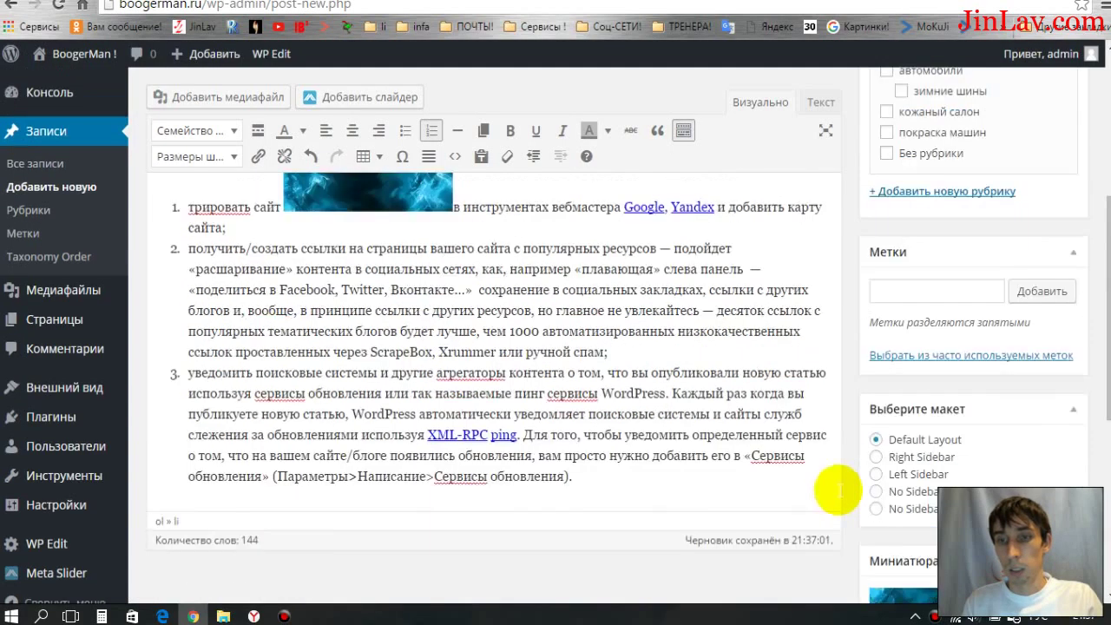
left_click(887, 331)
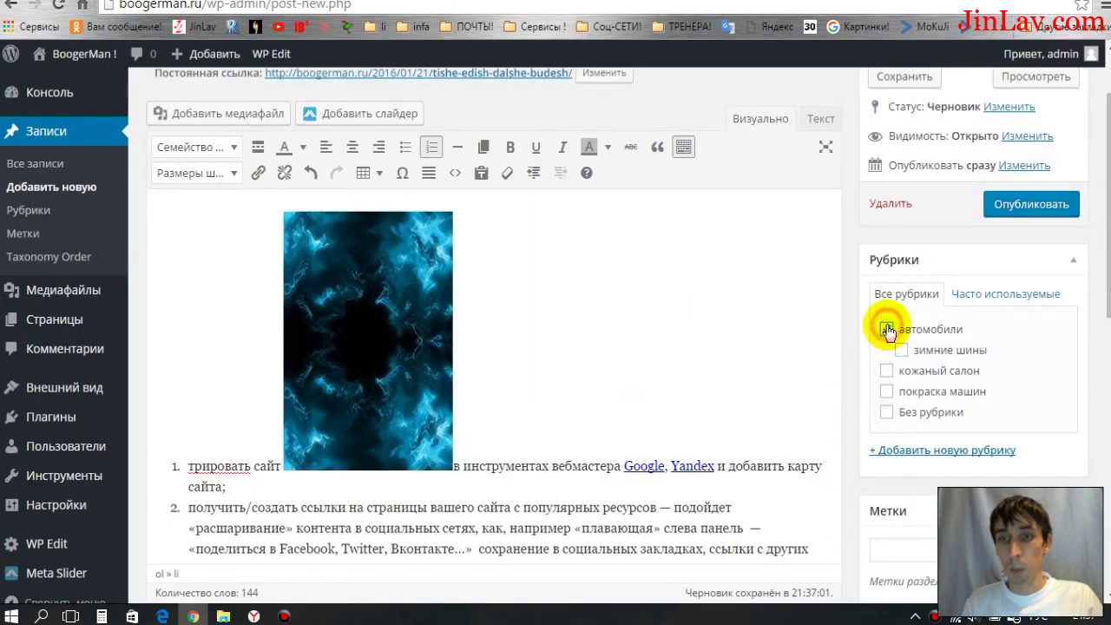
scroll(853, 345, "up", 1)
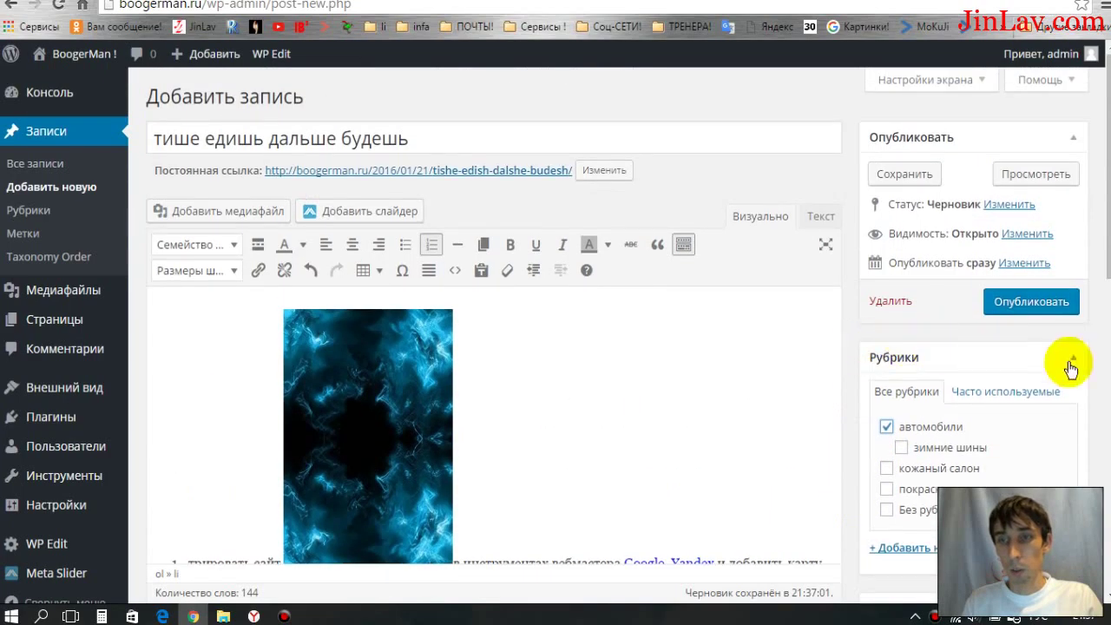
left_click(1029, 303)
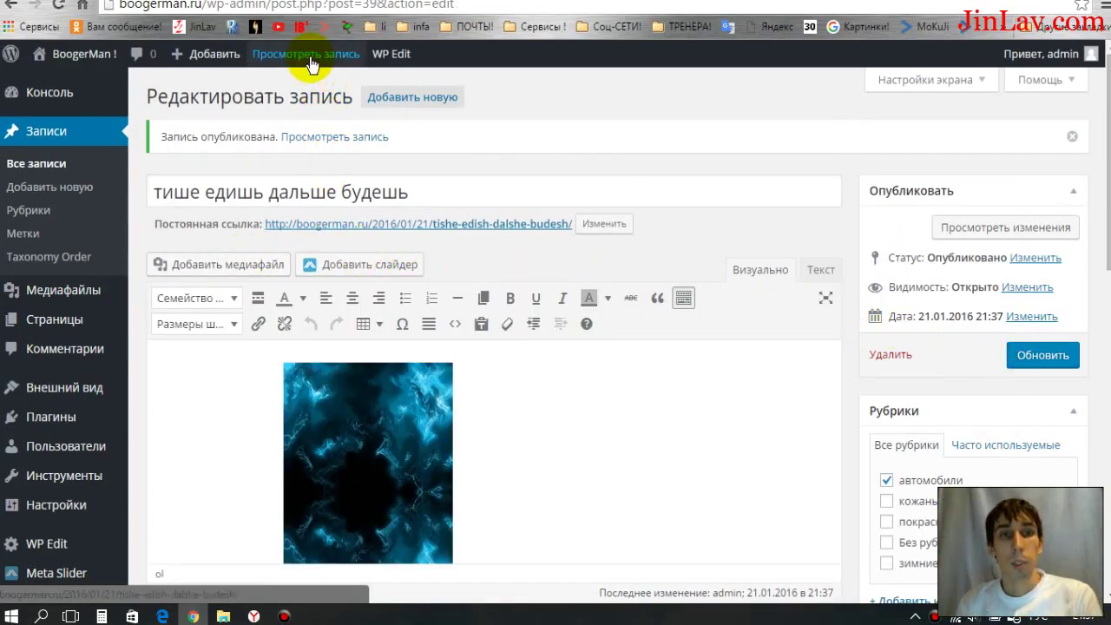
View the published post "тише едишь дальше будешь" on the site and check its layout, text and image
left_click(310, 62)
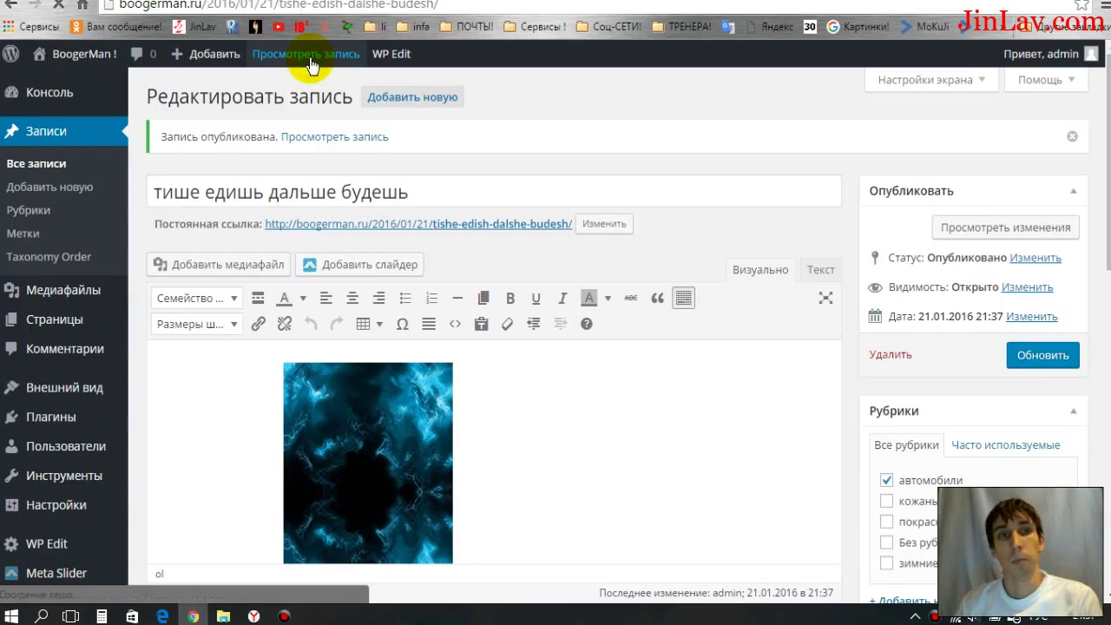
scroll(633, 297, "down", 1)
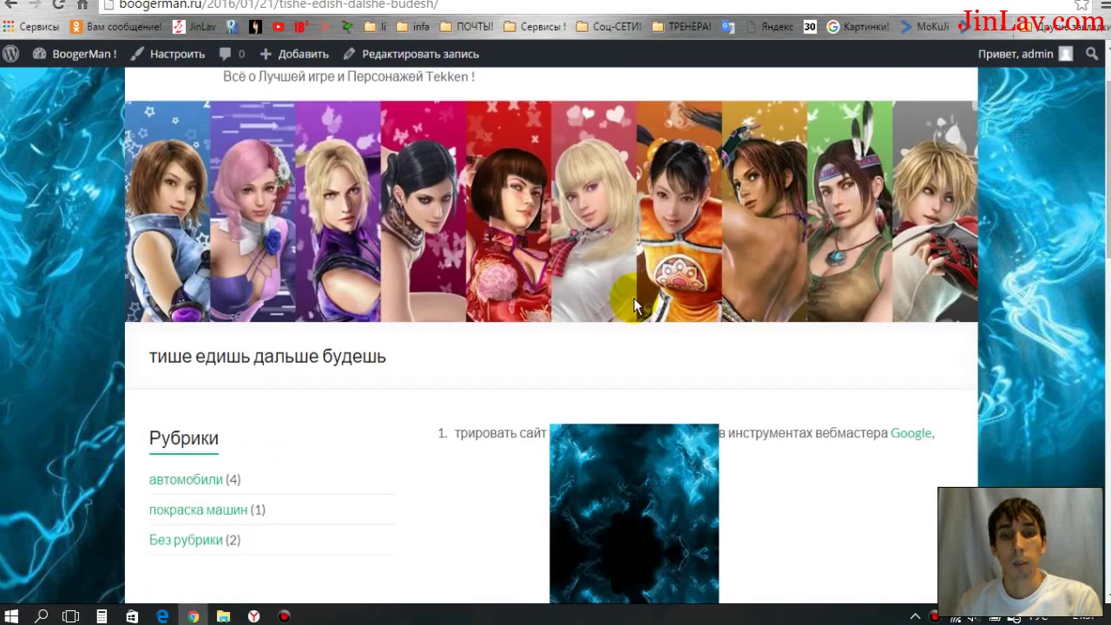
scroll(634, 298, "down", 5)
scroll(610, 323, "down", 2)
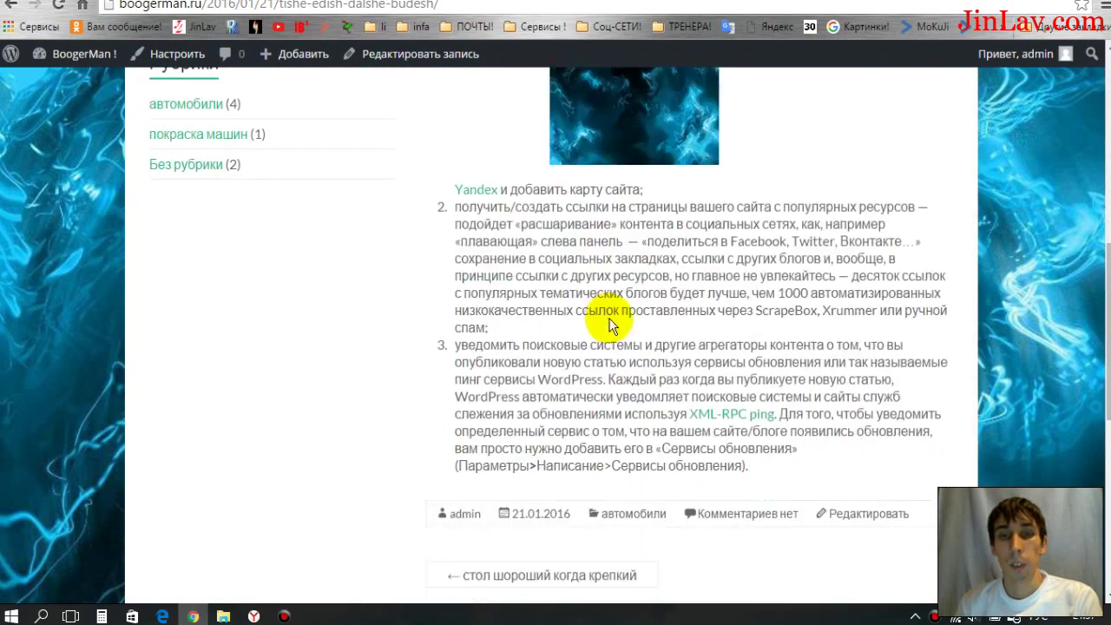
scroll(610, 323, "down", 4)
scroll(609, 321, "up", 10)
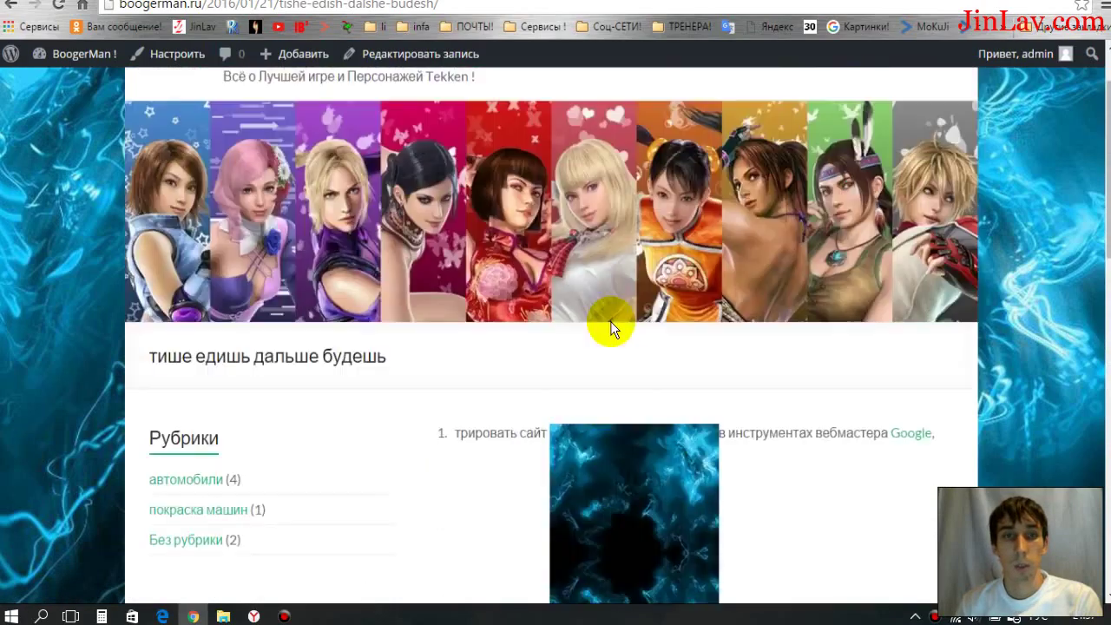
scroll(610, 321, "up", 1)
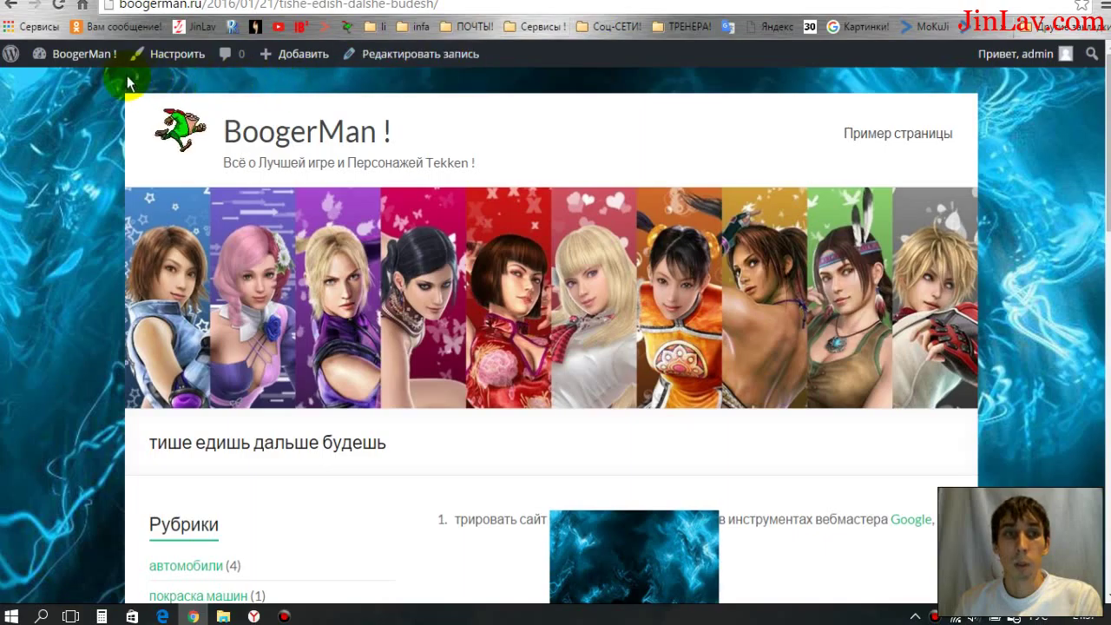
Return to the admin dashboard and open the Reading settings (Чтение)
left_click(49, 55)
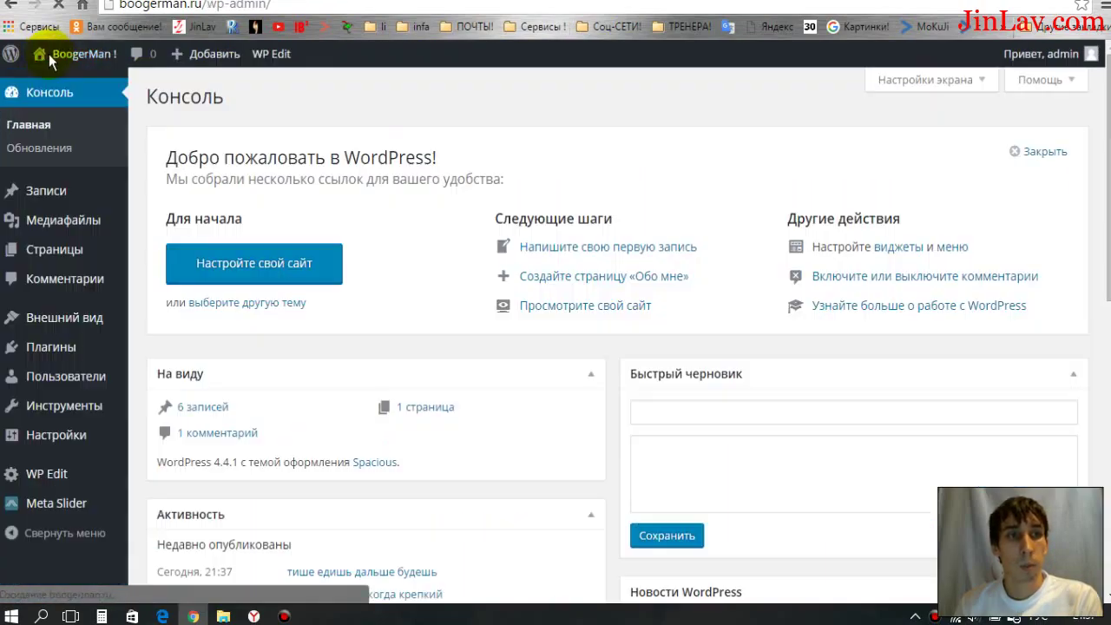
mouse_move(114, 448)
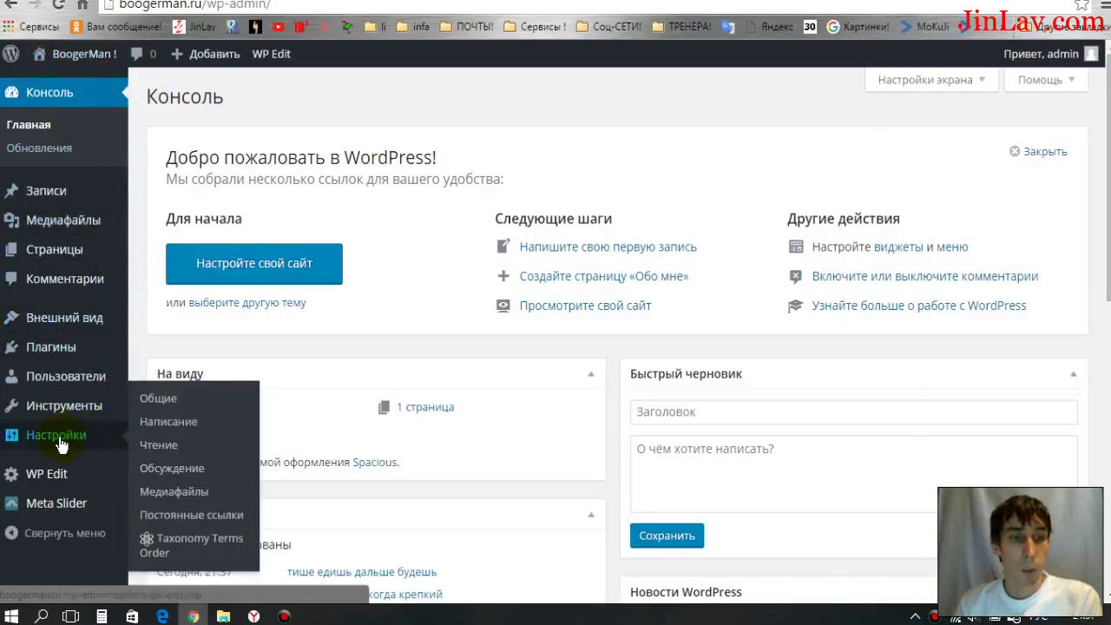
left_click(153, 444)
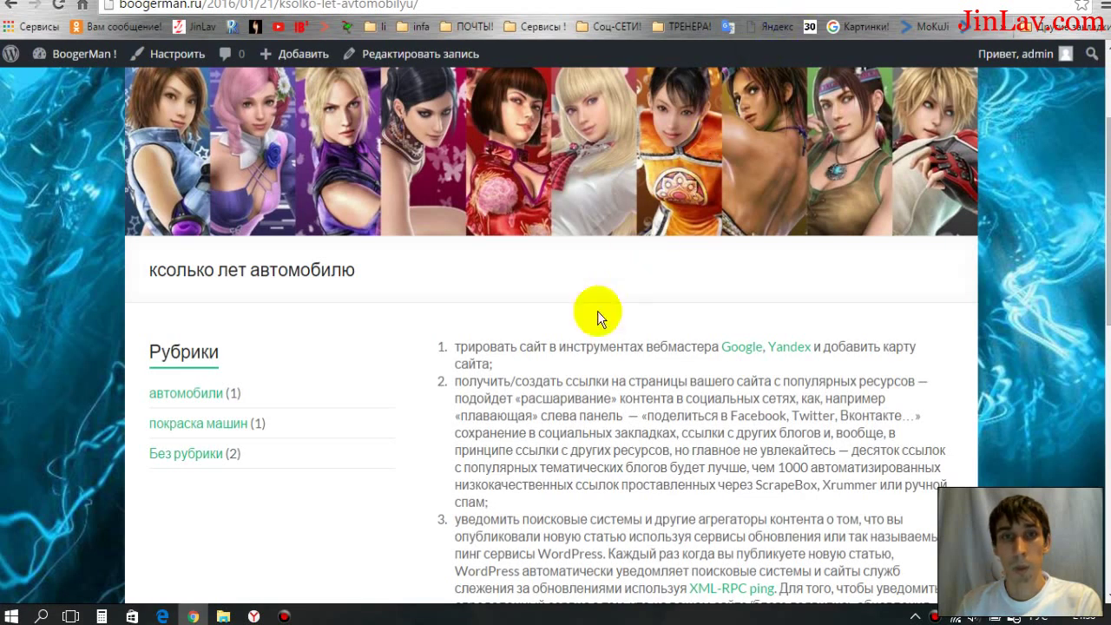
Open the site's home page and examine its header, category list and feed of published posts down to the footer
scroll(518, 401, "up", 2)
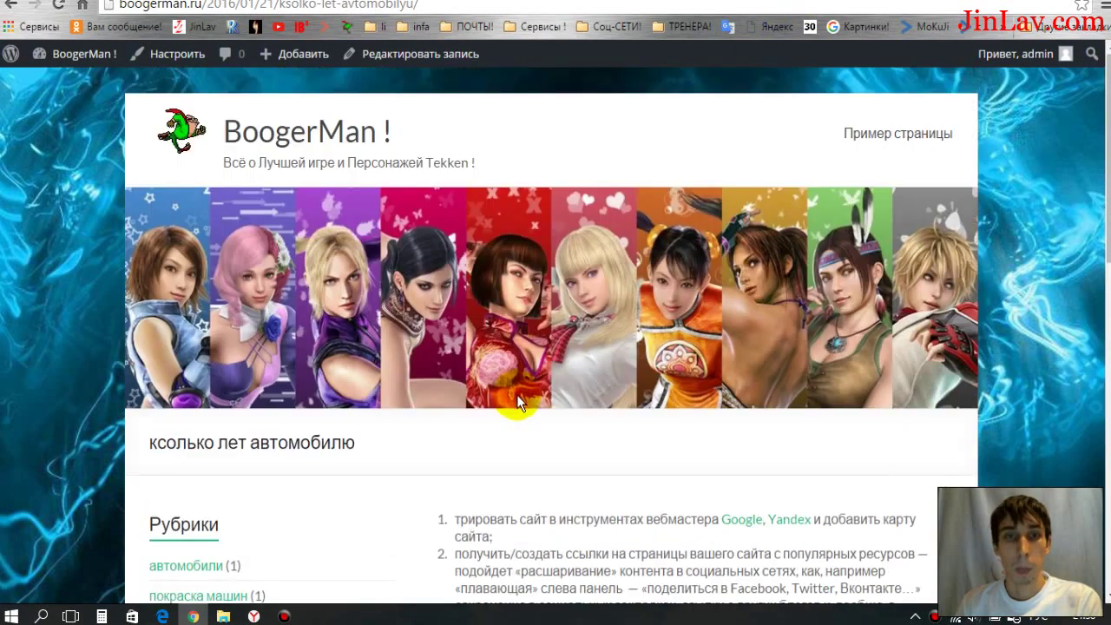
left_click(266, 148)
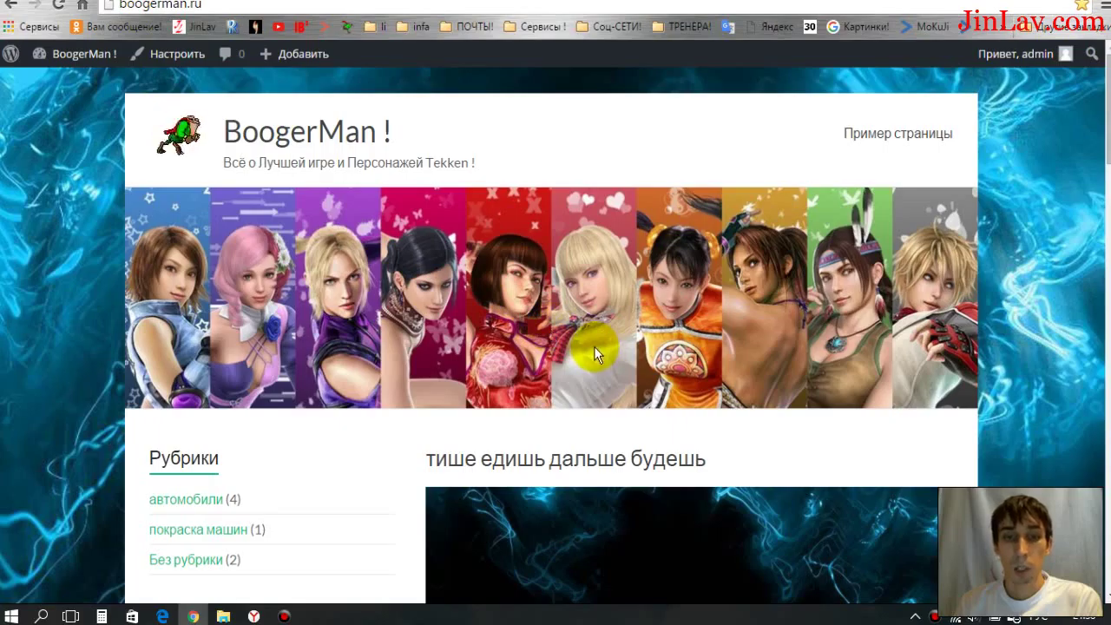
scroll(615, 350, "down", 4)
scroll(630, 359, "down", 5)
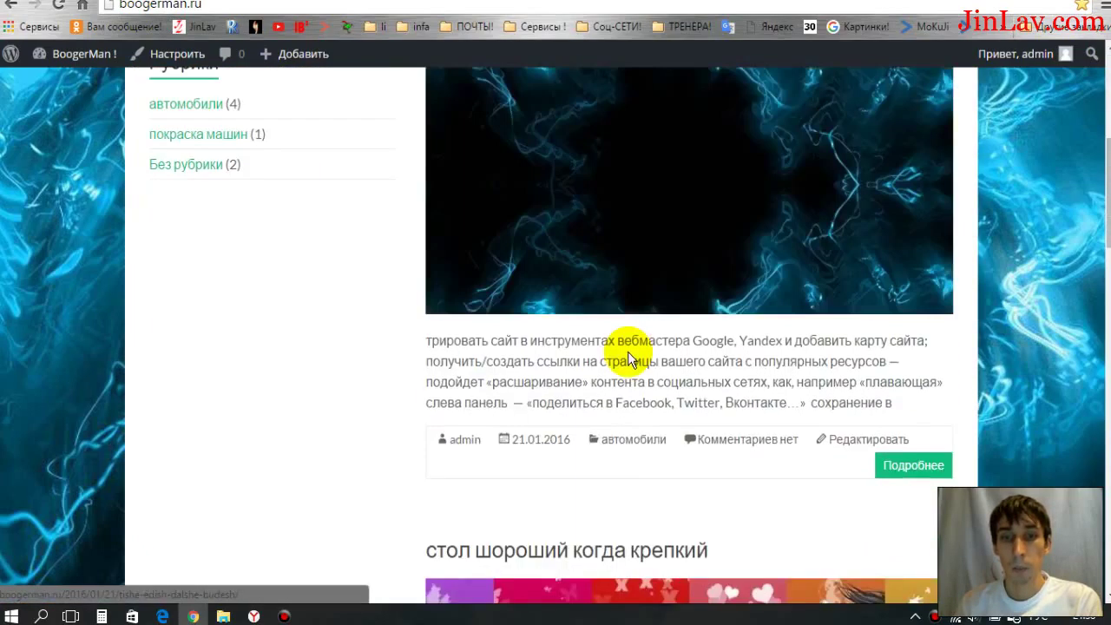
scroll(630, 359, "up", 9)
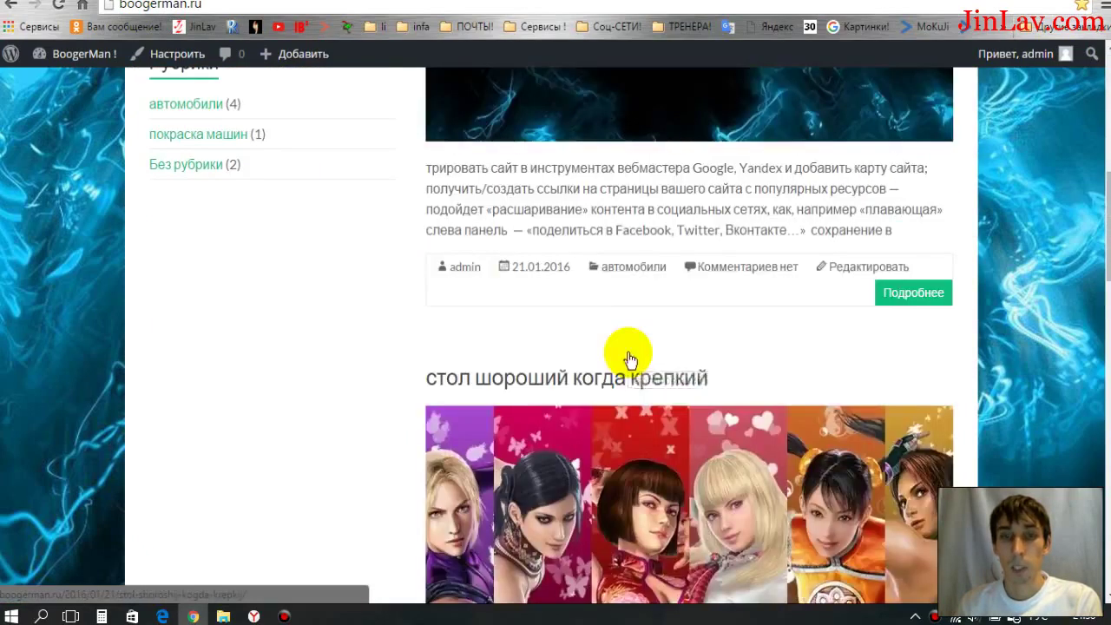
scroll(627, 359, "down", 5)
scroll(629, 351, "down", 6)
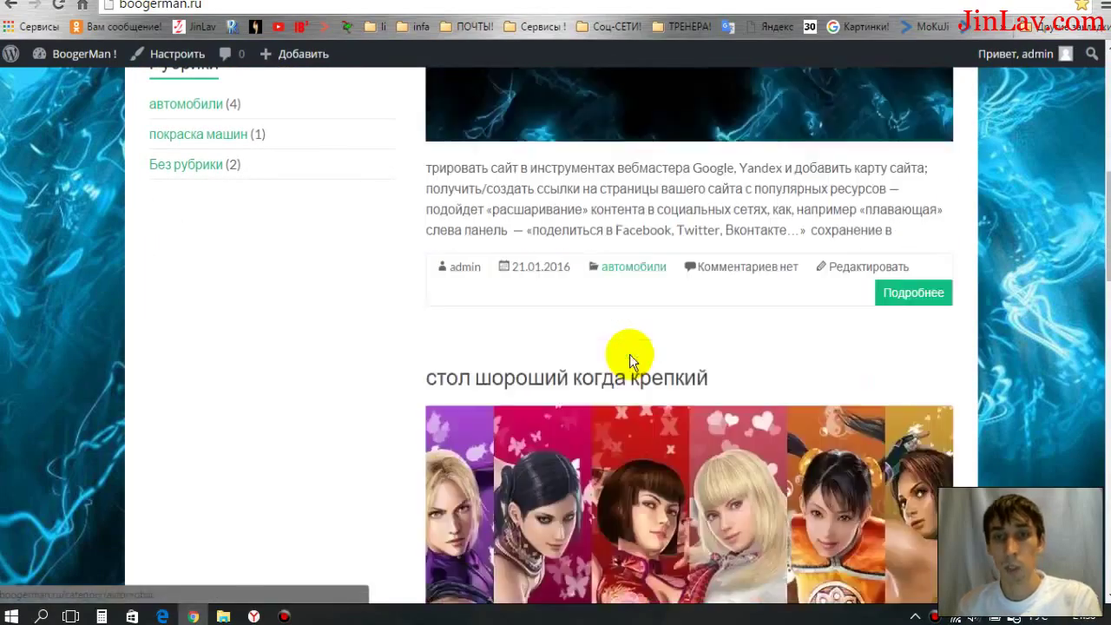
scroll(632, 356, "down", 11)
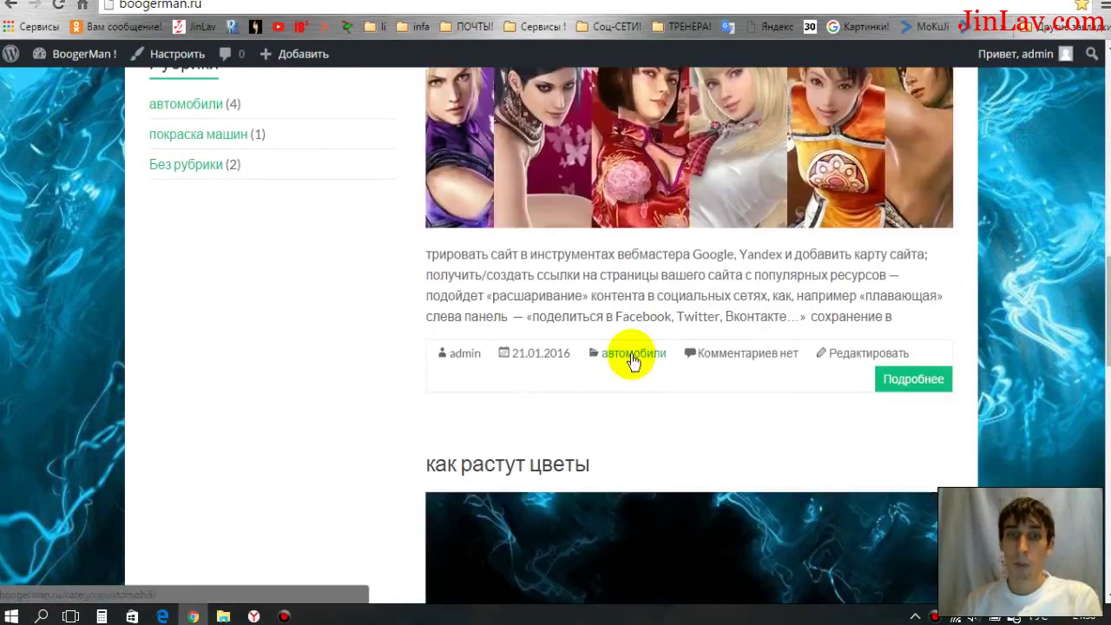
scroll(632, 354, "down", 3)
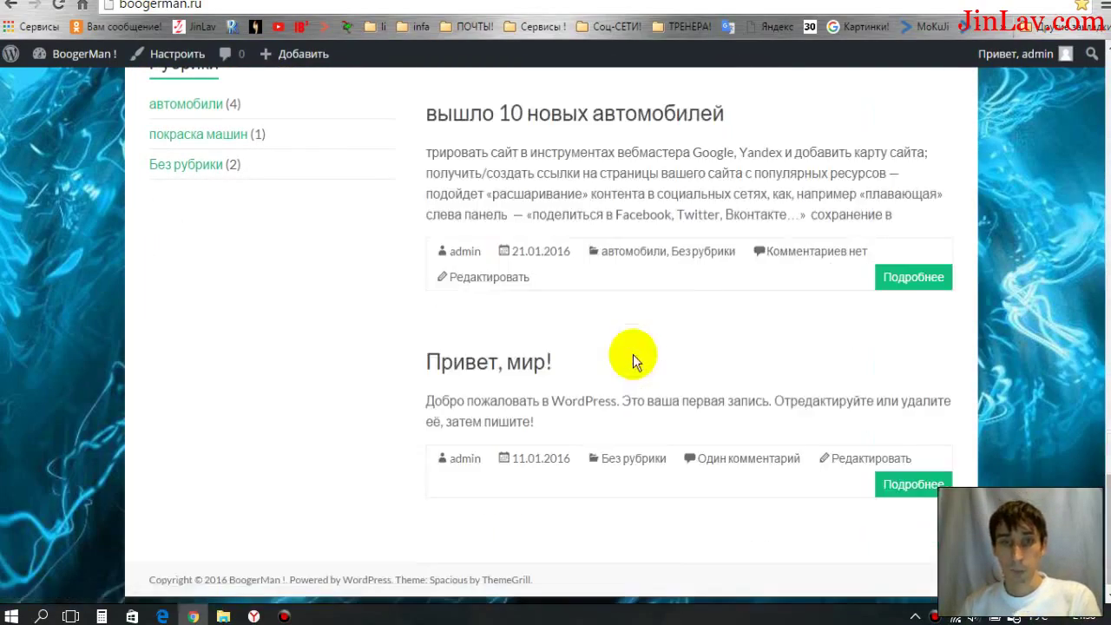
scroll(633, 355, "up", 7)
scroll(633, 354, "up", 20)
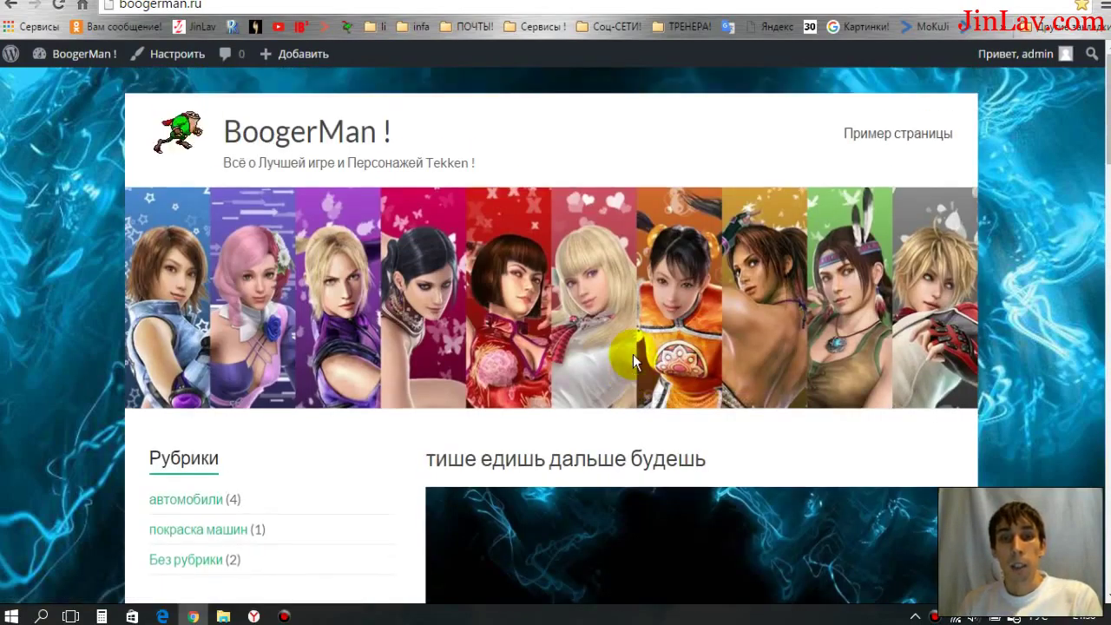
scroll(438, 430, "down", 2)
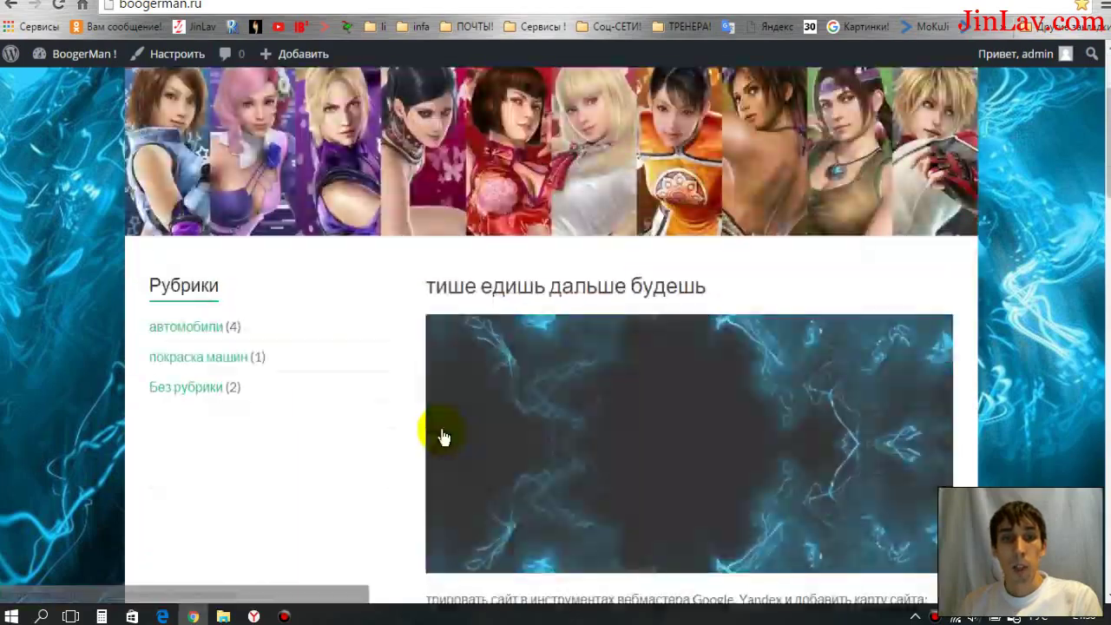
scroll(441, 437, "up", 2)
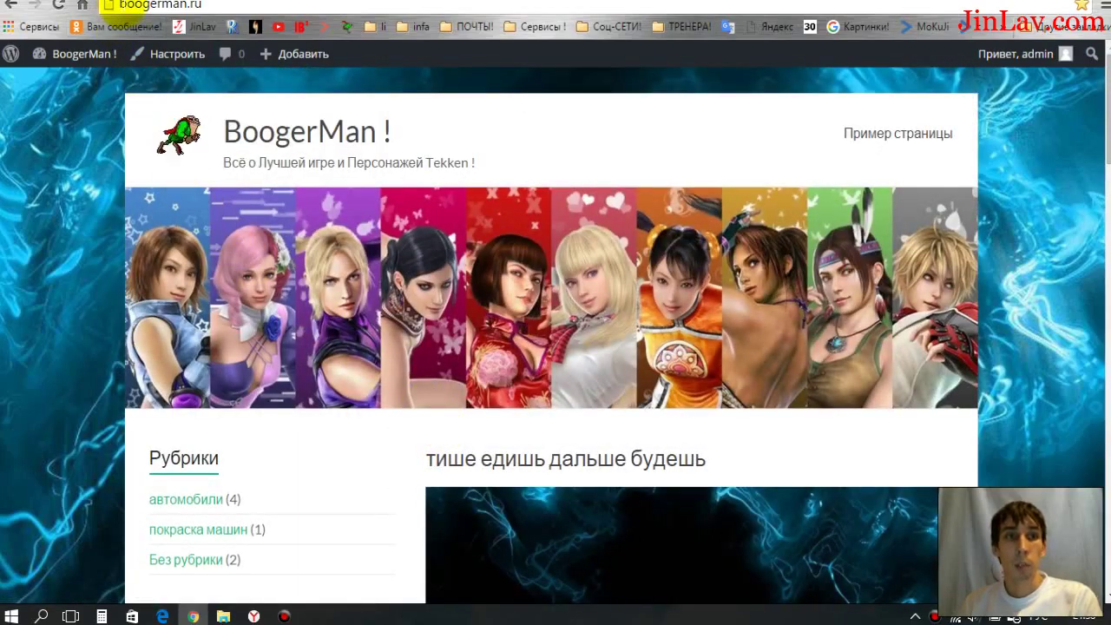
scroll(582, 404, "down", 5)
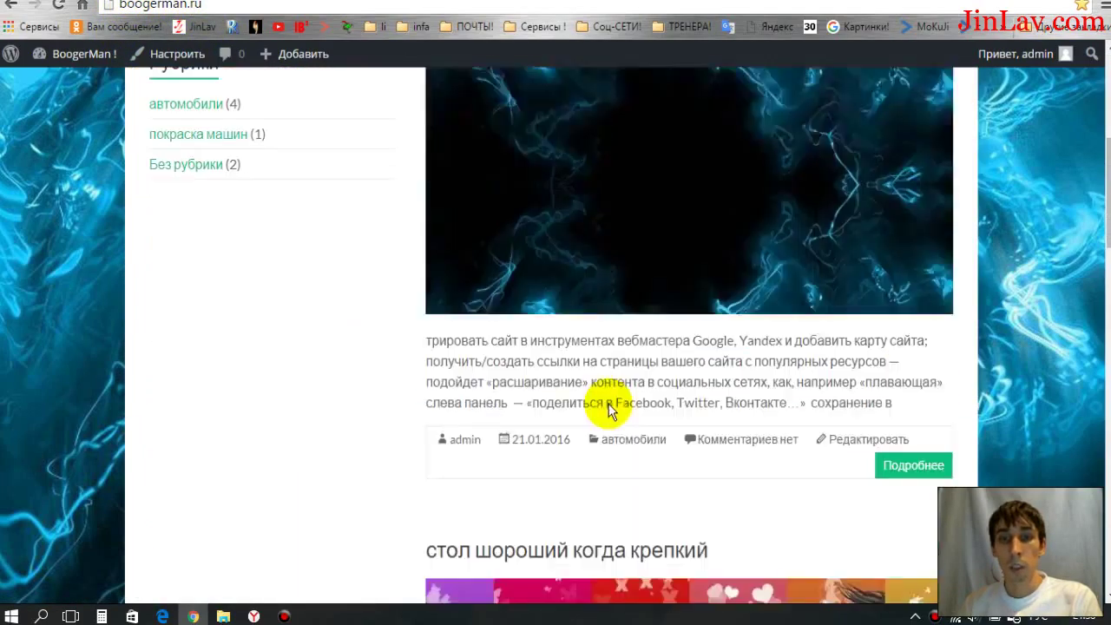
scroll(607, 405, "up", 5)
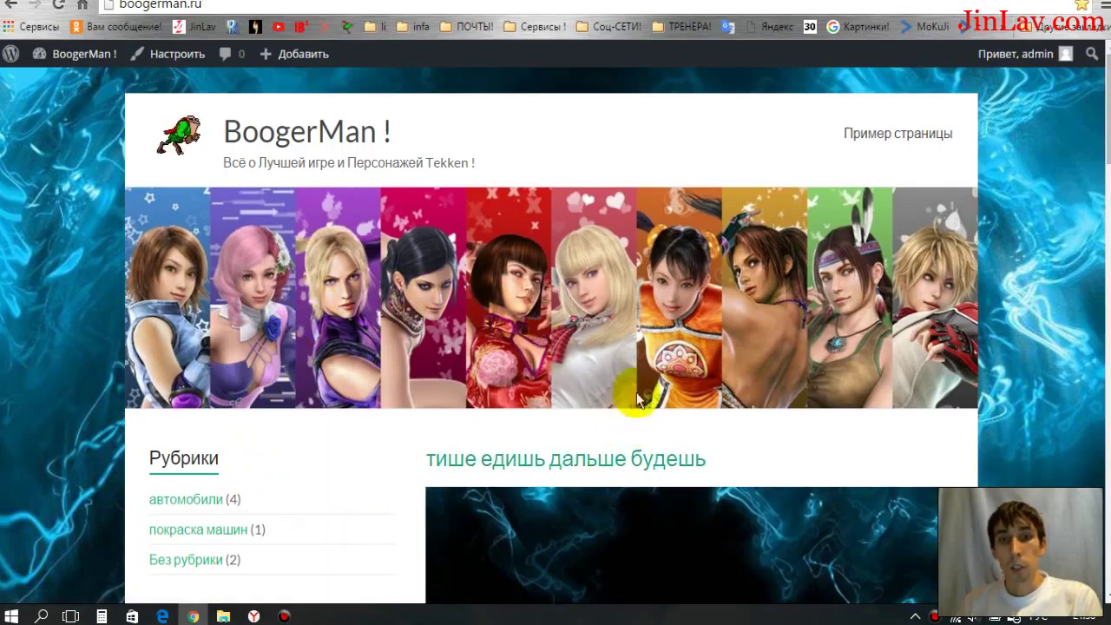
scroll(409, 513, "down", 2)
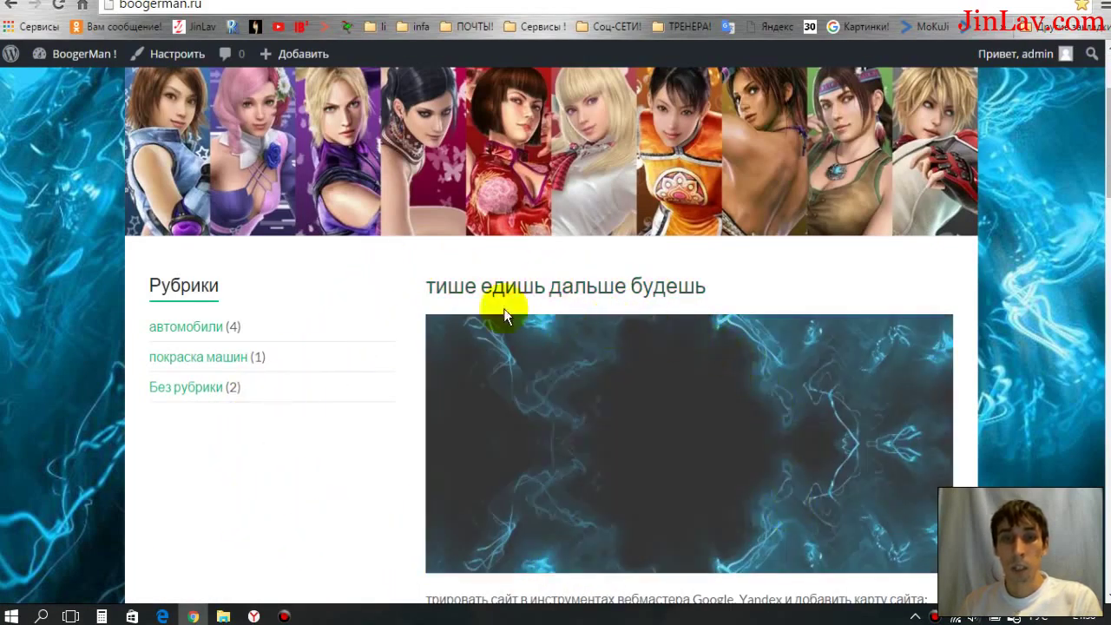
scroll(731, 400, "up", 2)
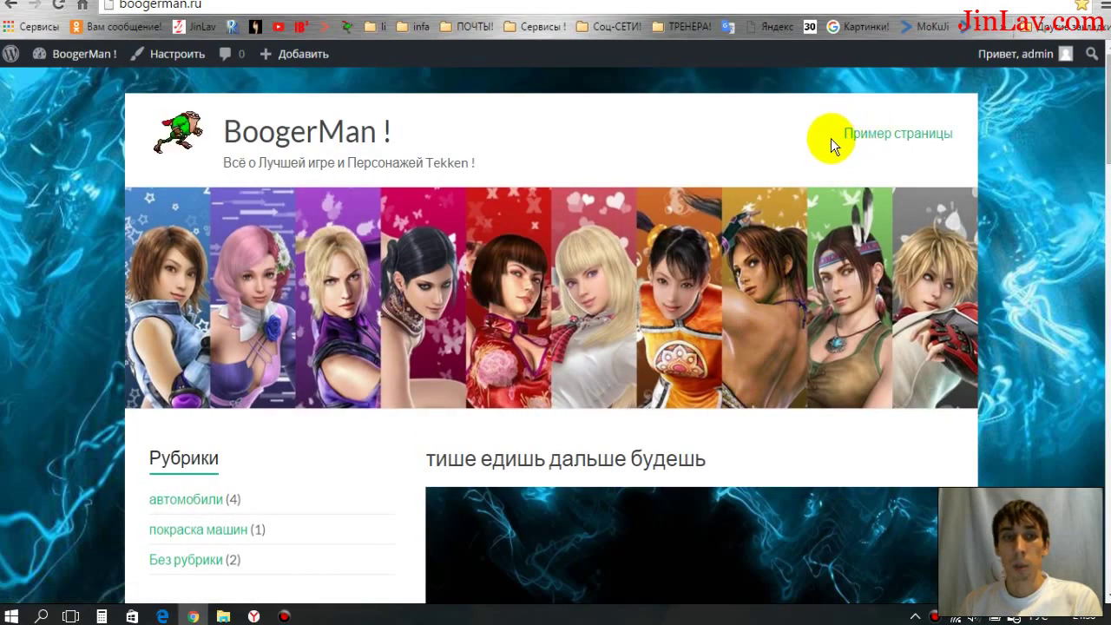
scroll(750, 410, "down", 2)
scroll(749, 409, "up", 2)
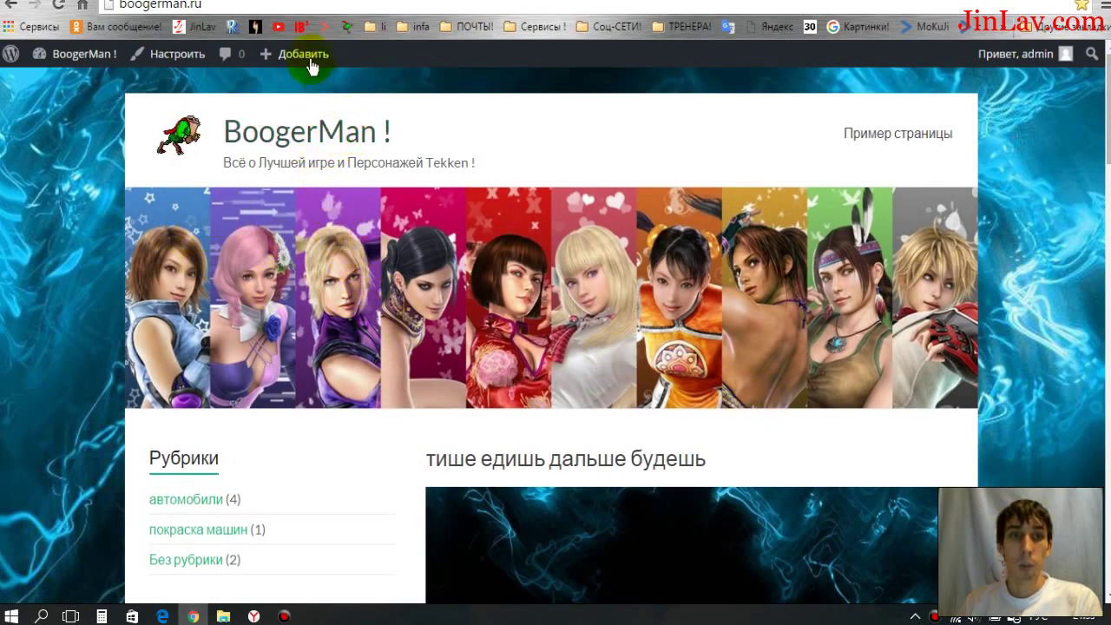
Create a new page titled "блог новостей"
mouse_move(305, 57)
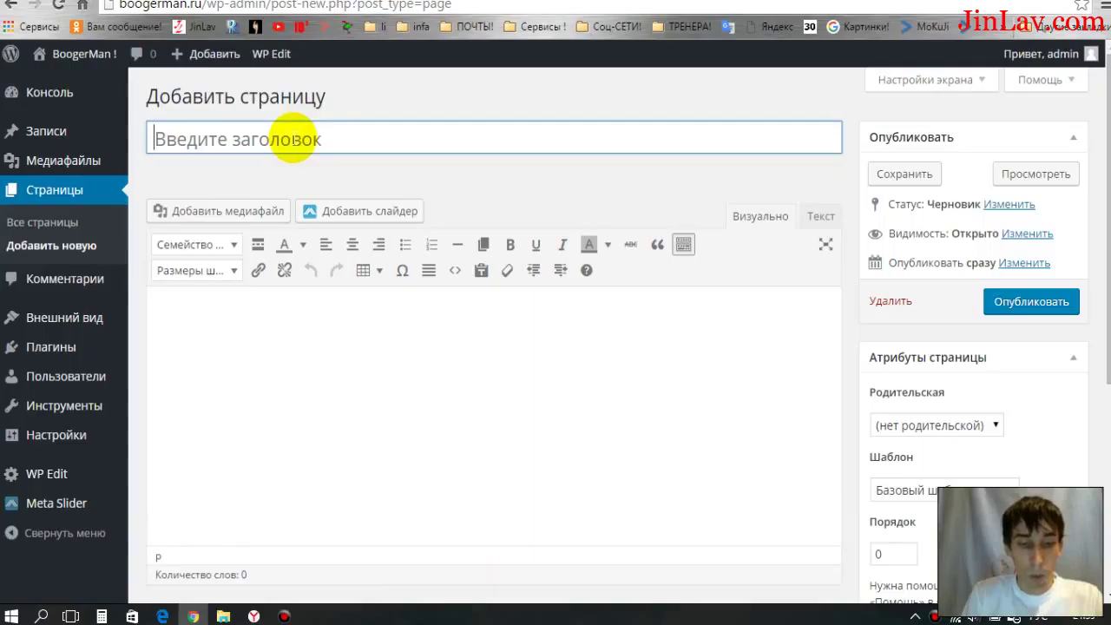
type("блог новостей")
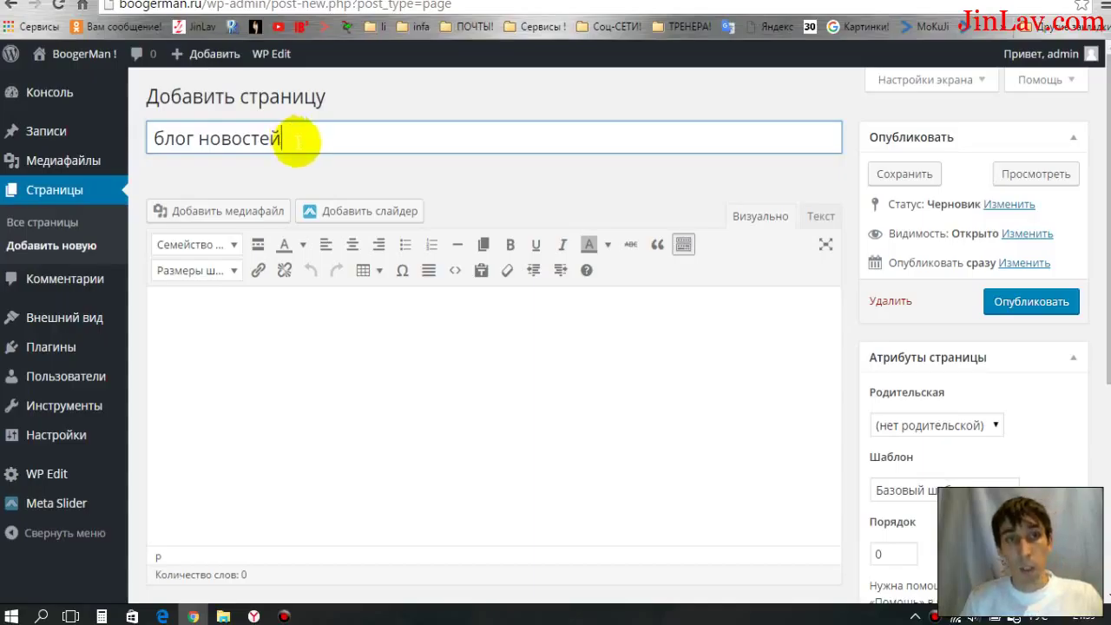
left_click(330, 168)
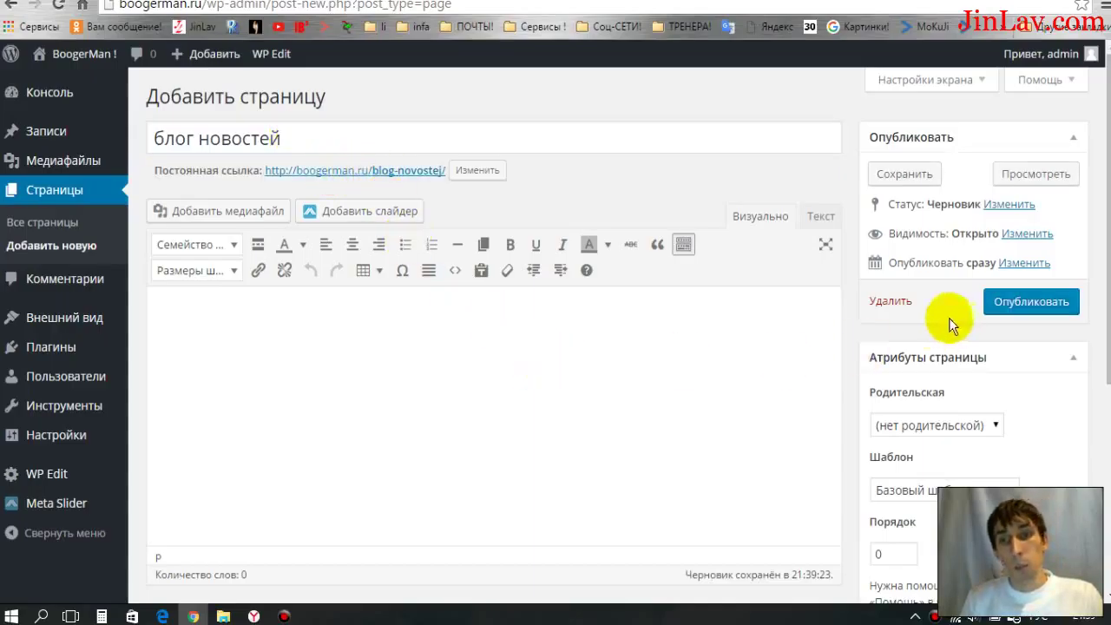
Paste the copied sample text into the body of the "блог новостей" page and publish the page
right_click(544, 337)
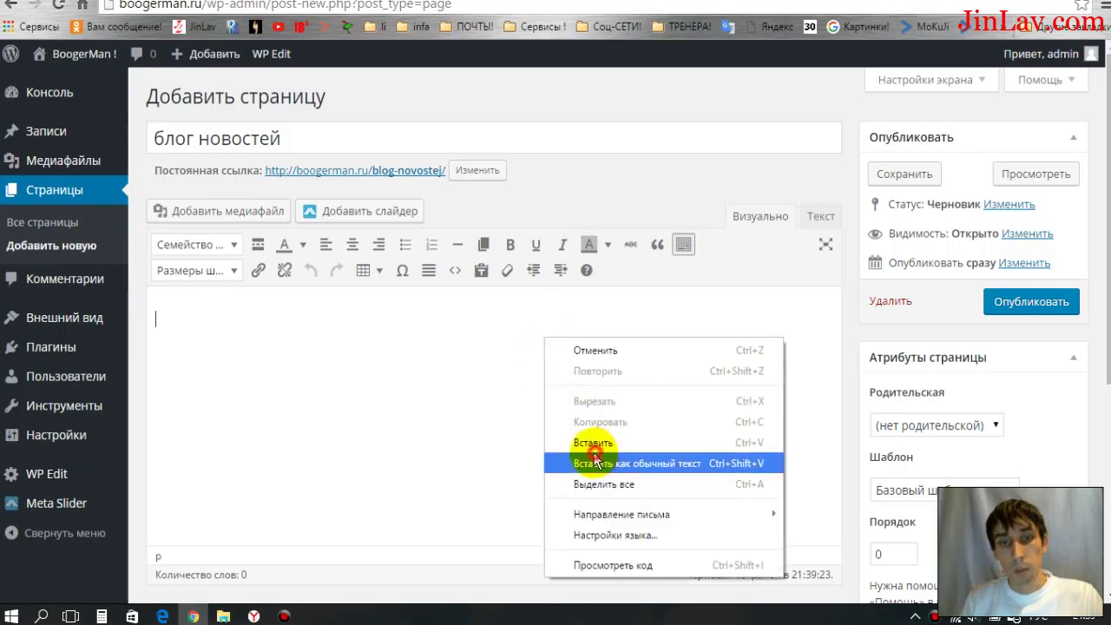
left_click(550, 457)
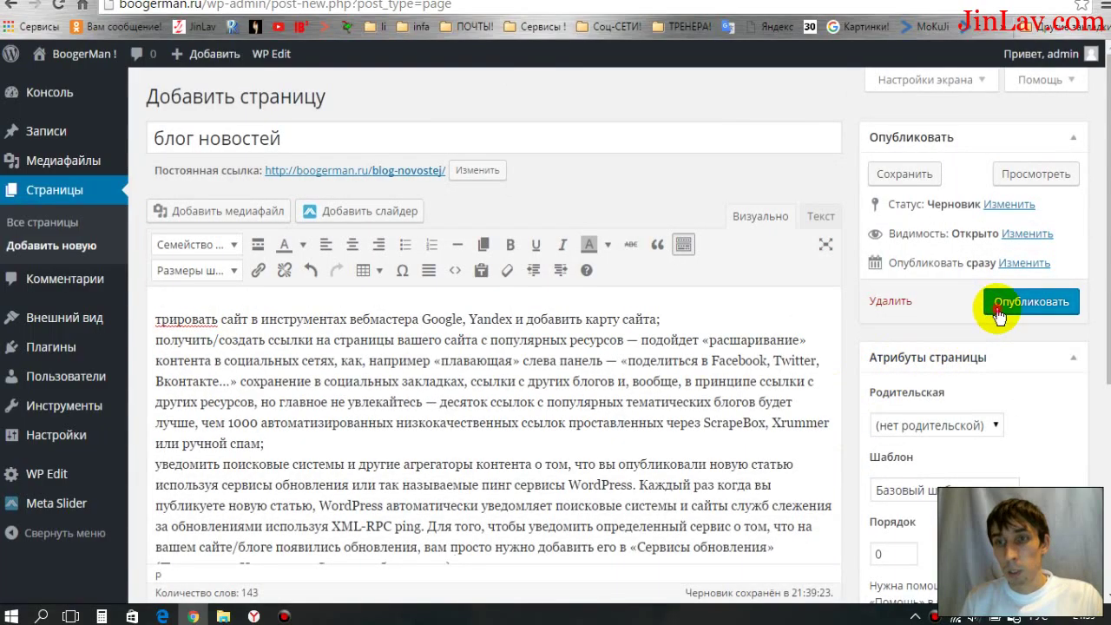
left_click(998, 313)
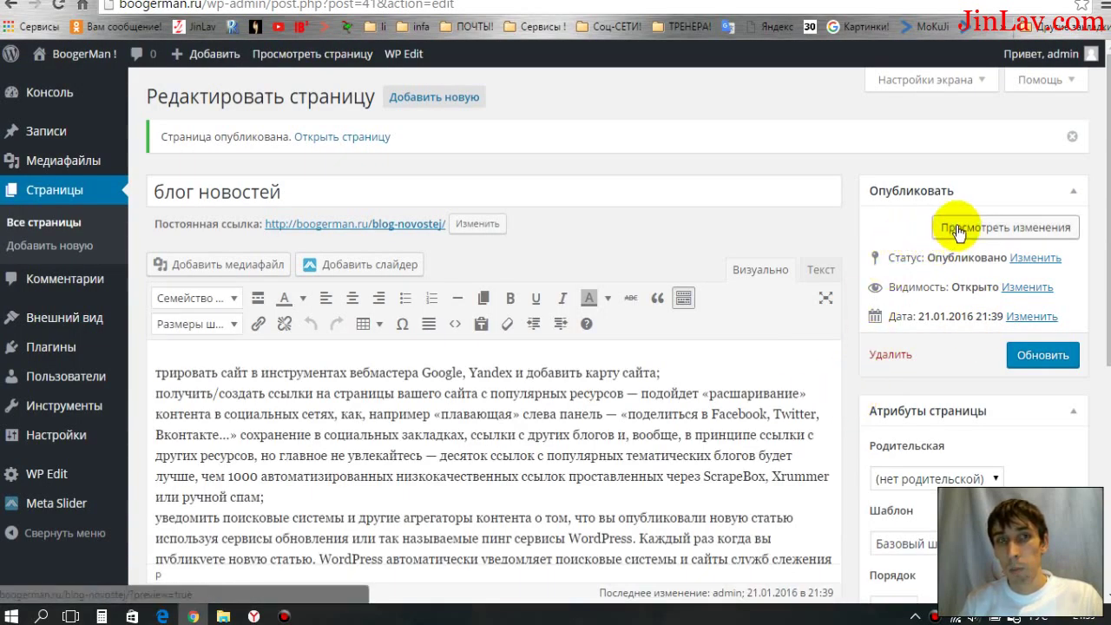
Preview the published "блог новостей" page, checking its text, its menu link and the page's attributes in the editor
left_click(956, 228)
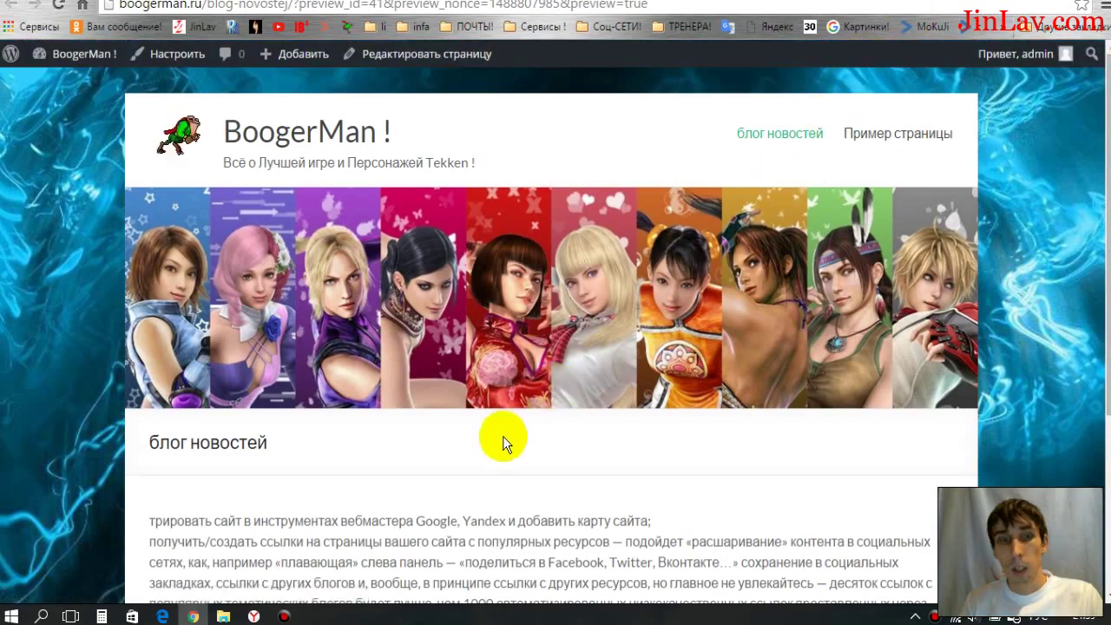
scroll(504, 438, "down", 3)
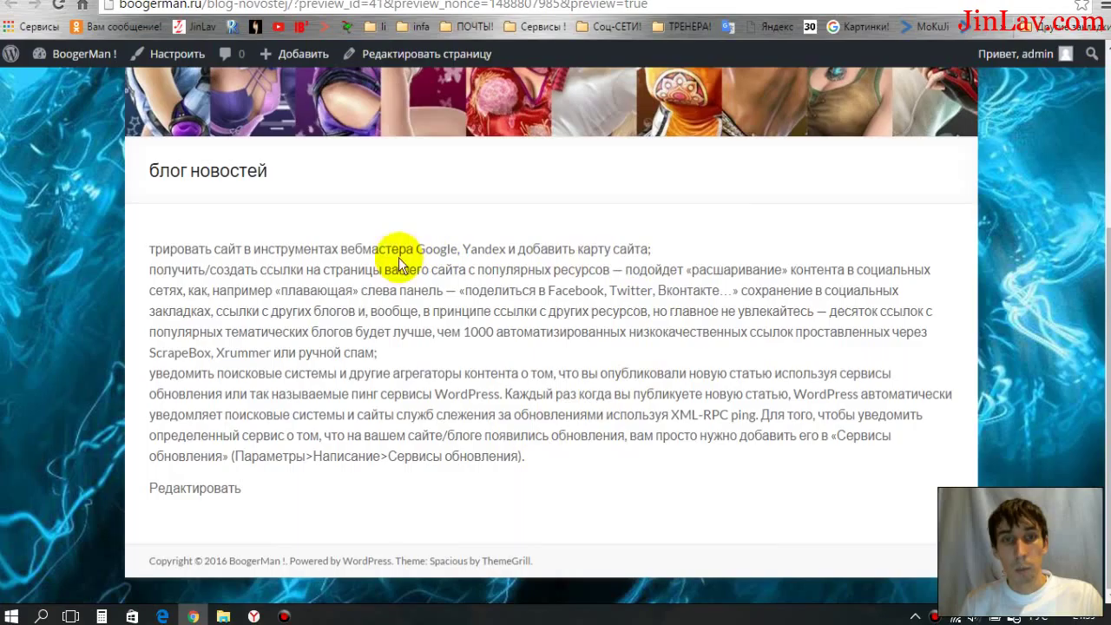
left_click(773, 4)
scroll(788, 547, "down", 3)
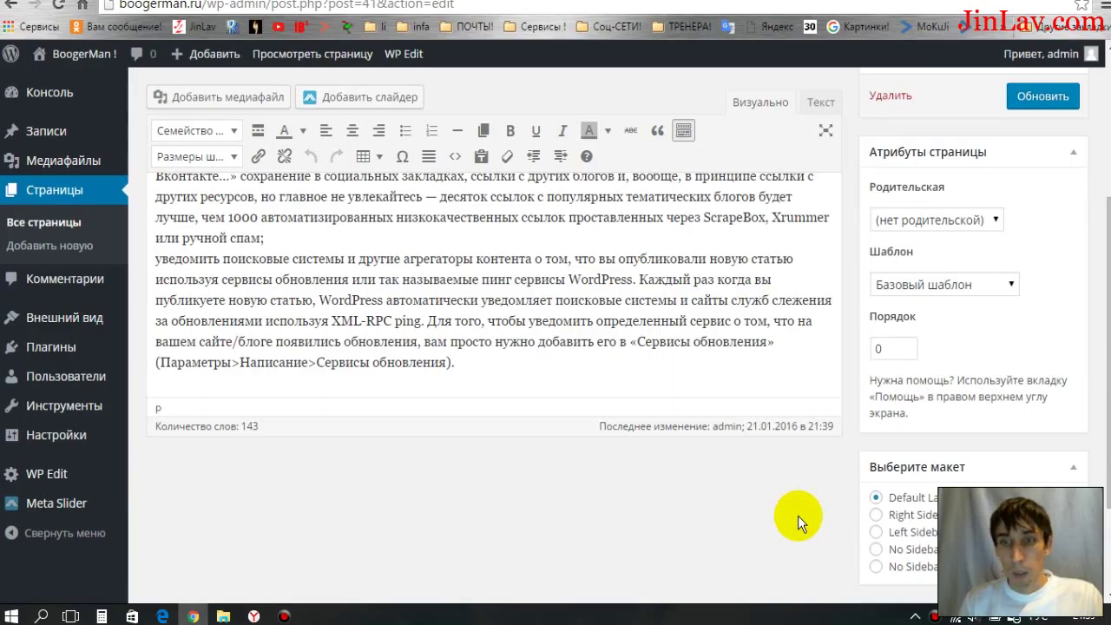
scroll(798, 515, "up", 3)
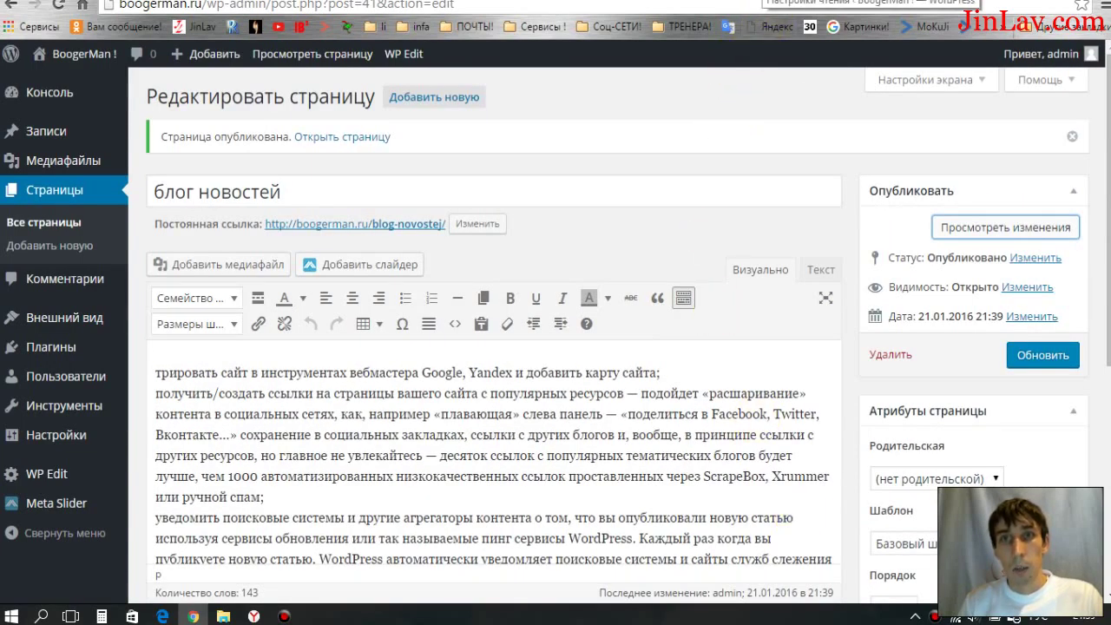
key("ctrl+Tab")
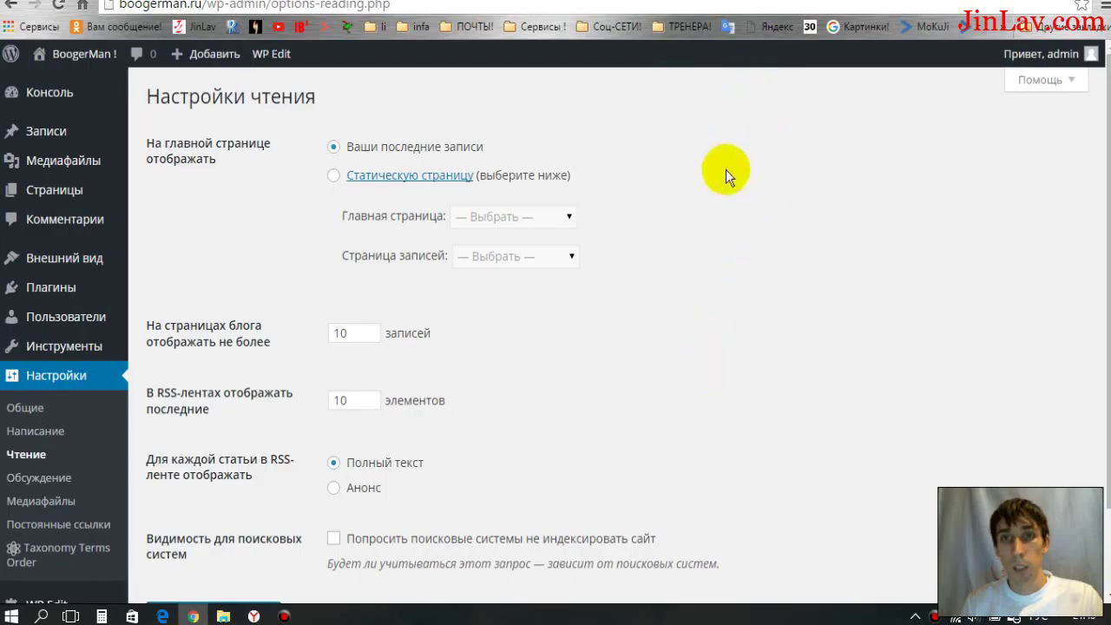
key("ctrl+Tab")
key("ctrl+Tab")
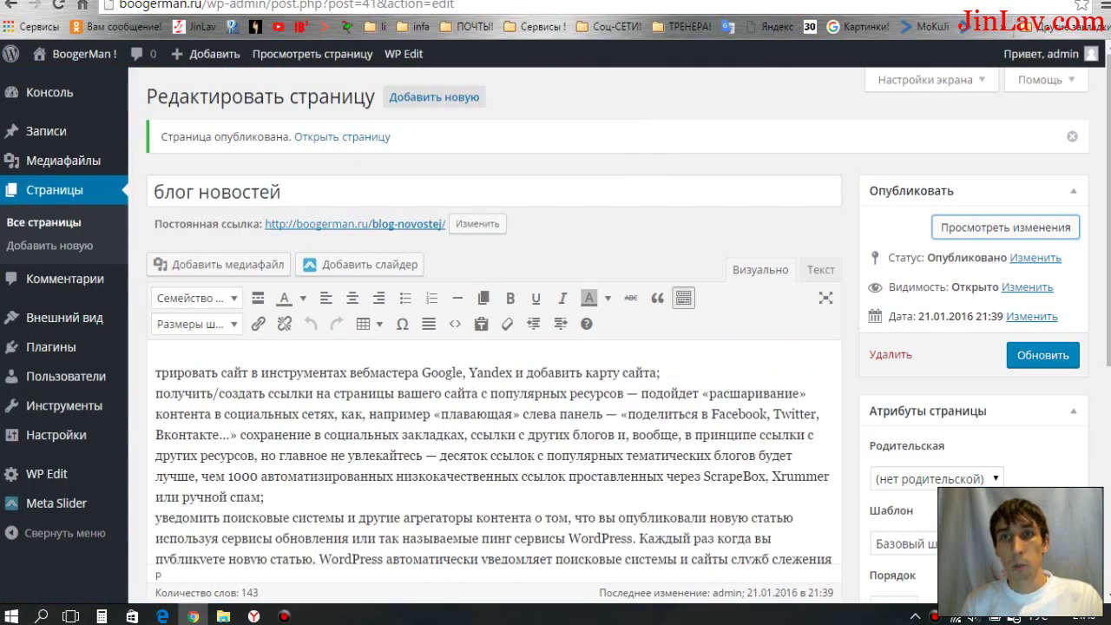
key("ctrl+Tab")
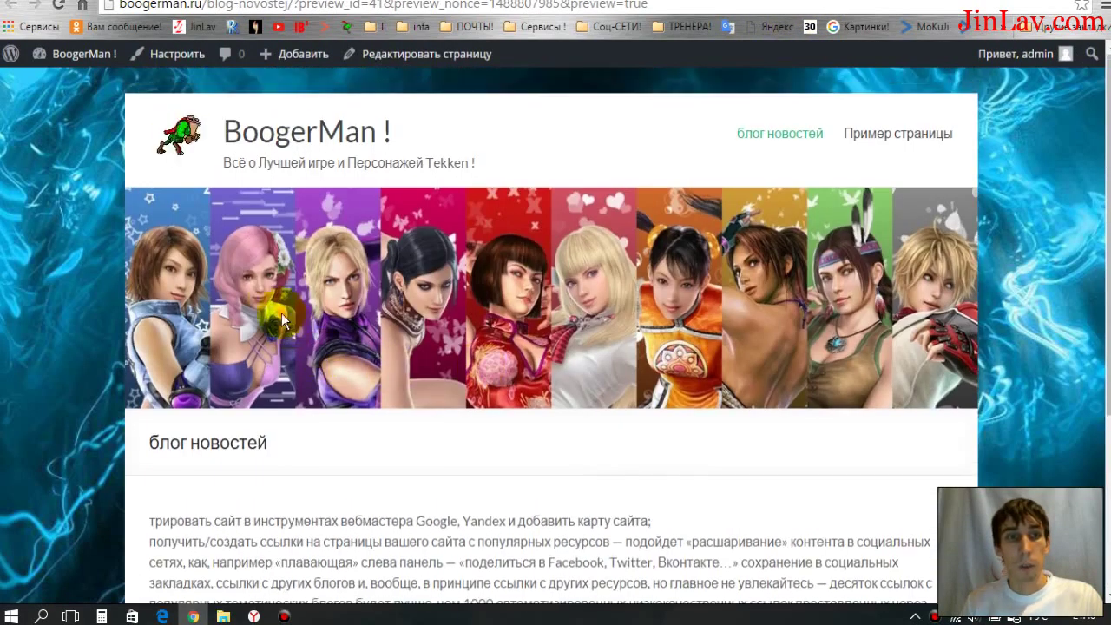
Open the site's home page and examine its menu and feed of posts down to the footer
left_click(272, 140)
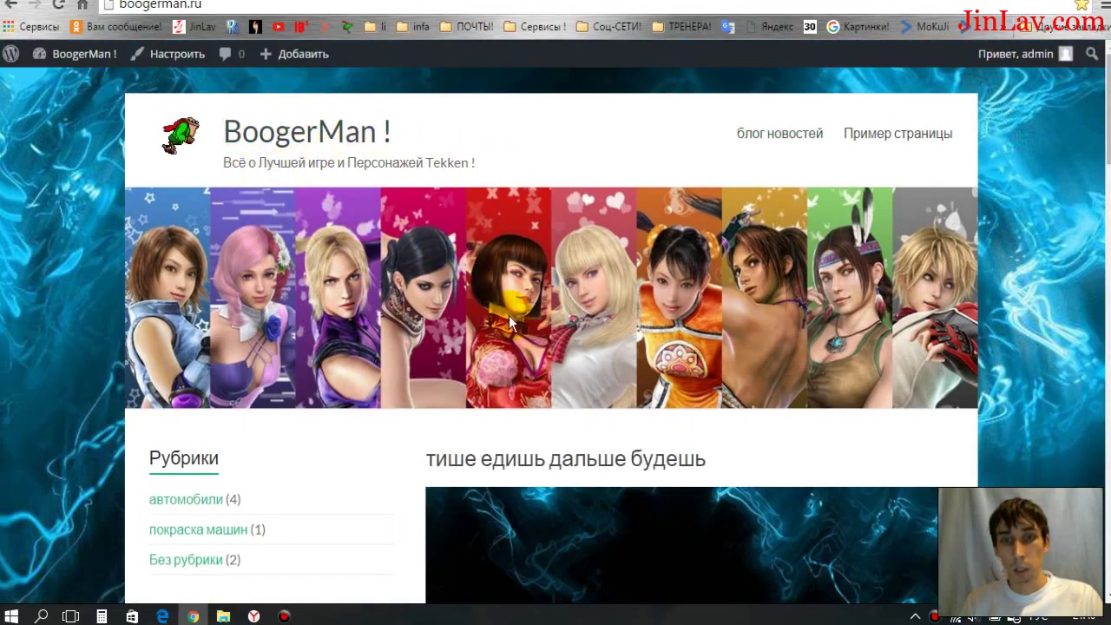
scroll(564, 347, "down", 3)
scroll(633, 347, "down", 7)
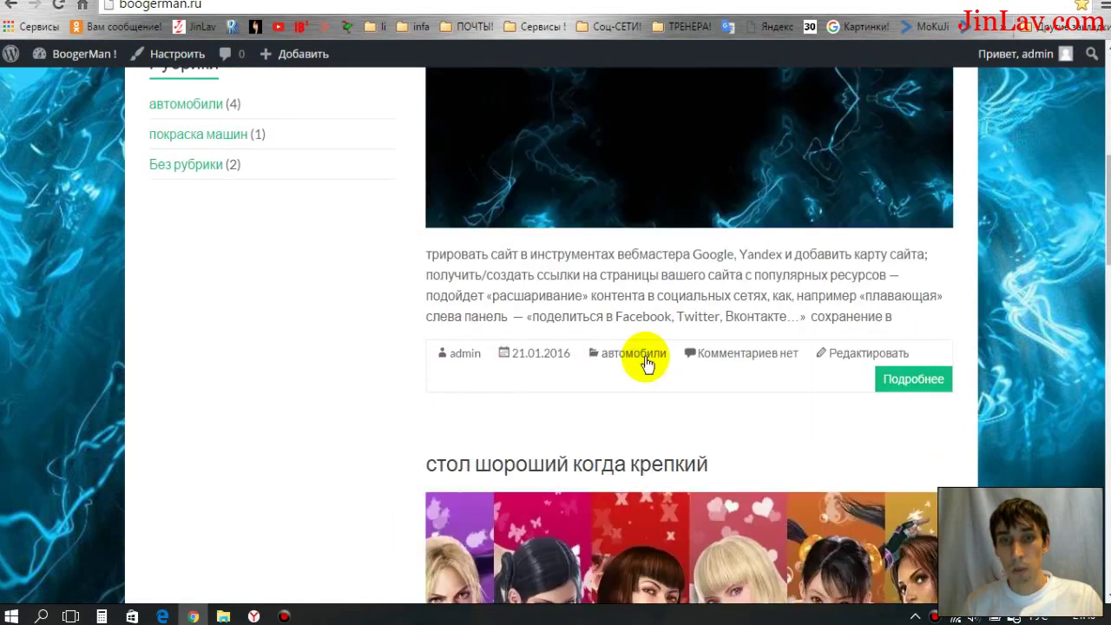
scroll(644, 363, "down", 11)
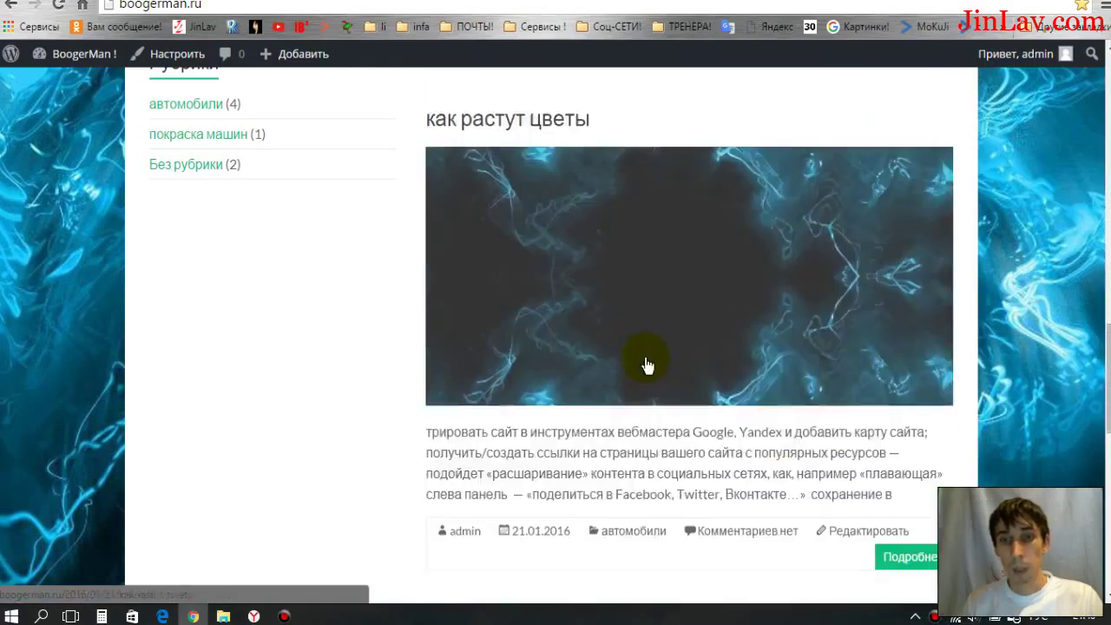
scroll(645, 363, "down", 3)
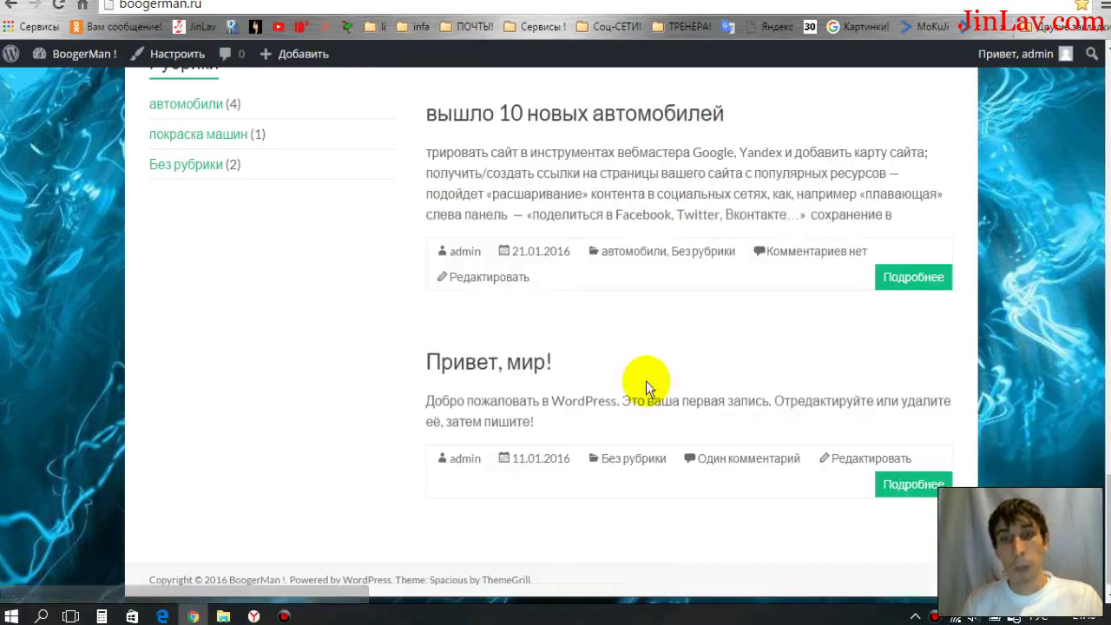
scroll(646, 381, "up", 7)
scroll(646, 382, "up", 15)
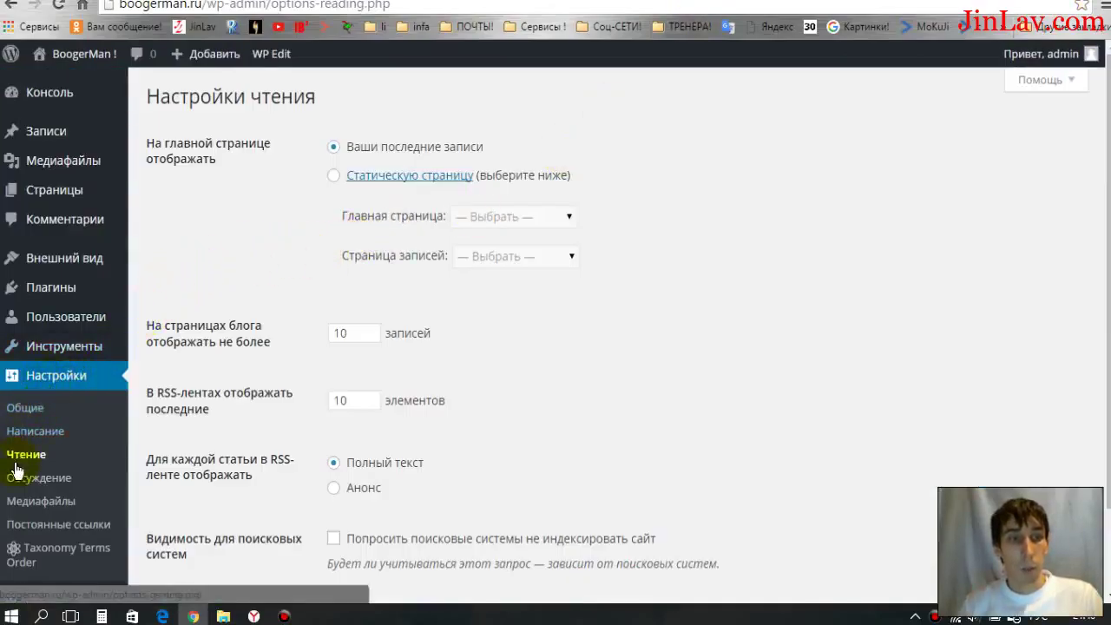
left_click(333, 178)
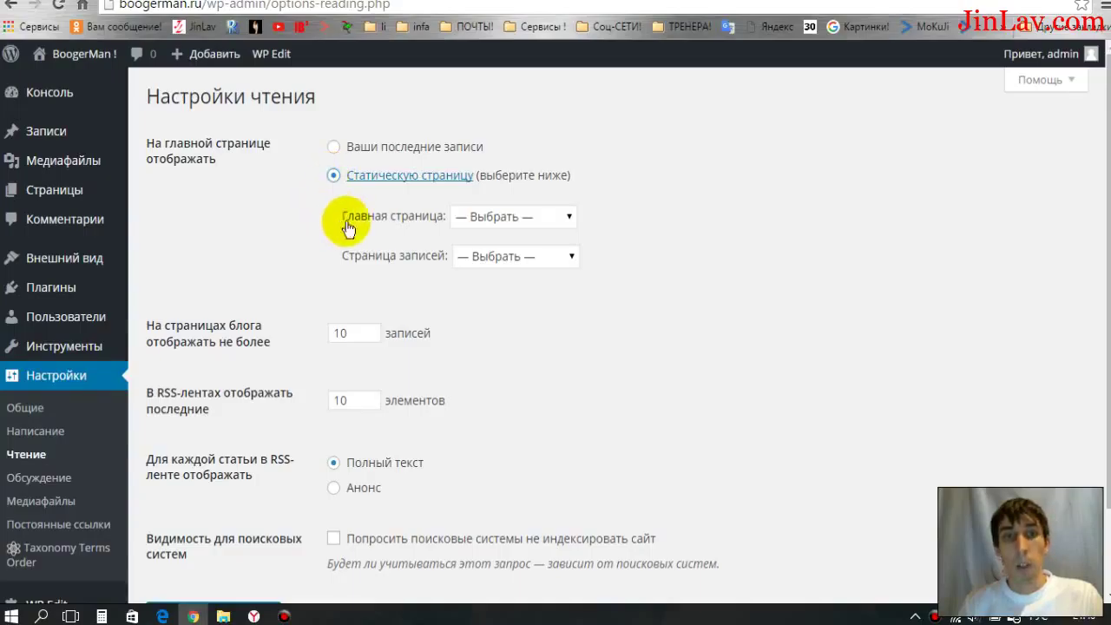
left_click(564, 219)
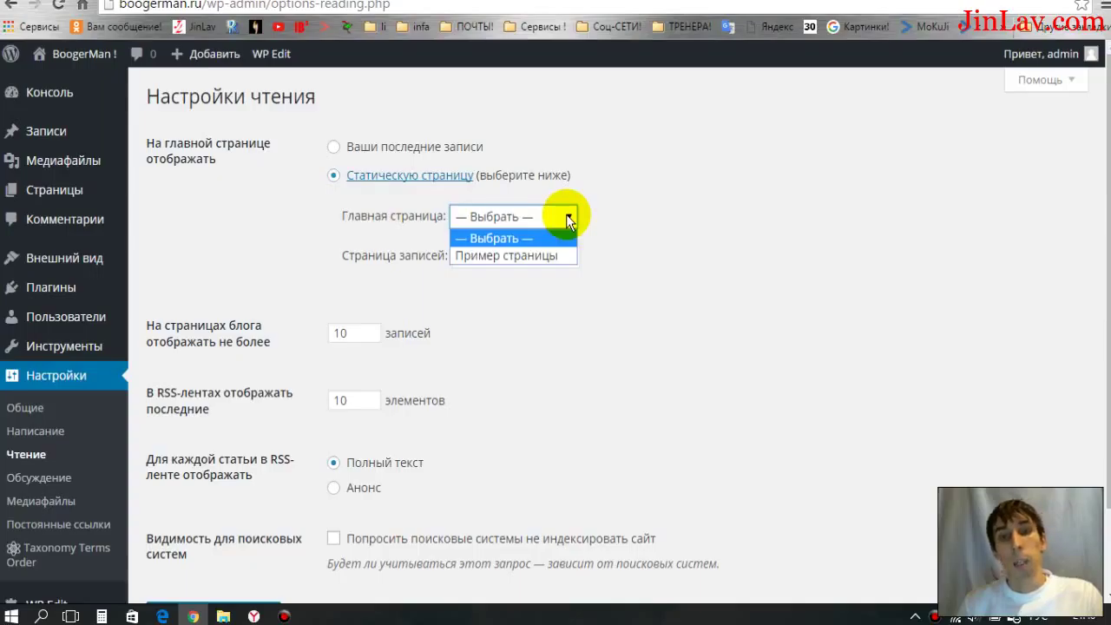
left_click(495, 256)
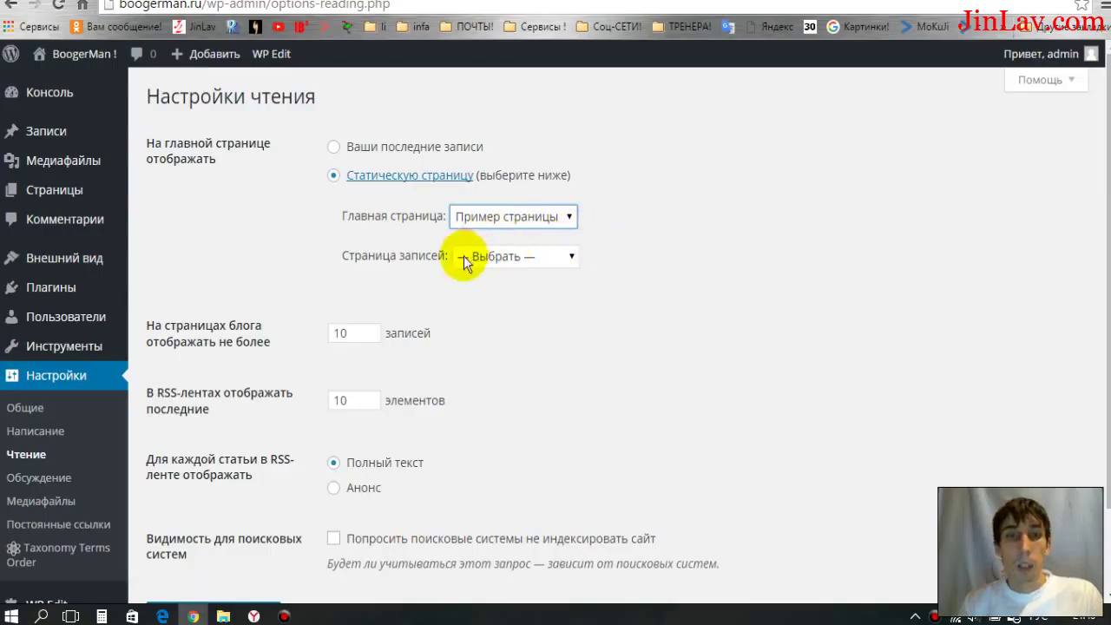
left_click(570, 256)
left_click(566, 258)
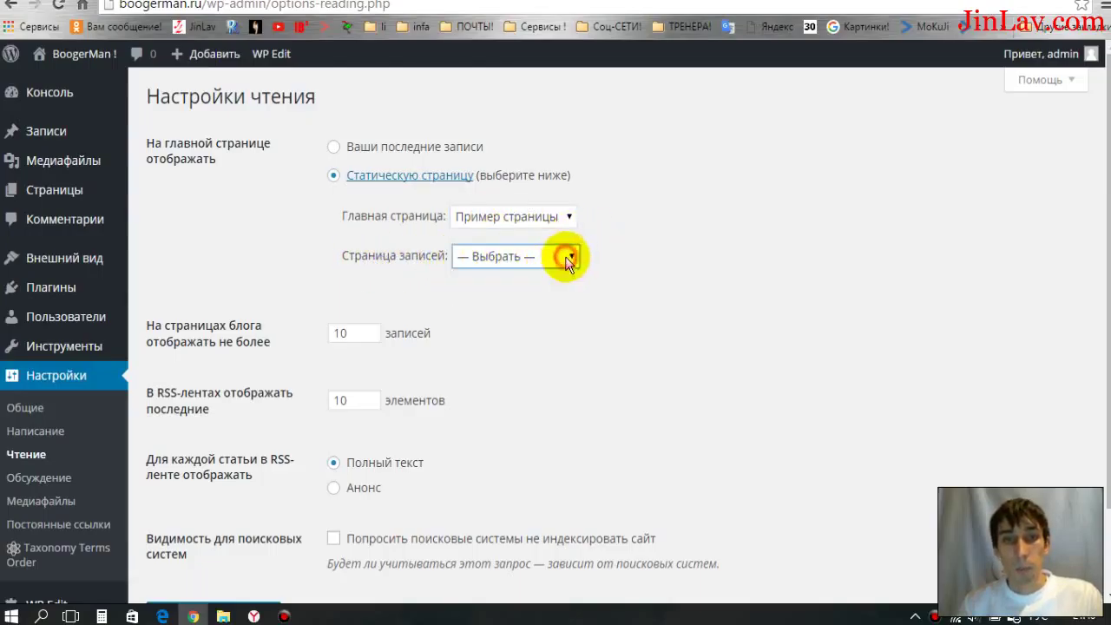
left_click(565, 256)
left_click(565, 256)
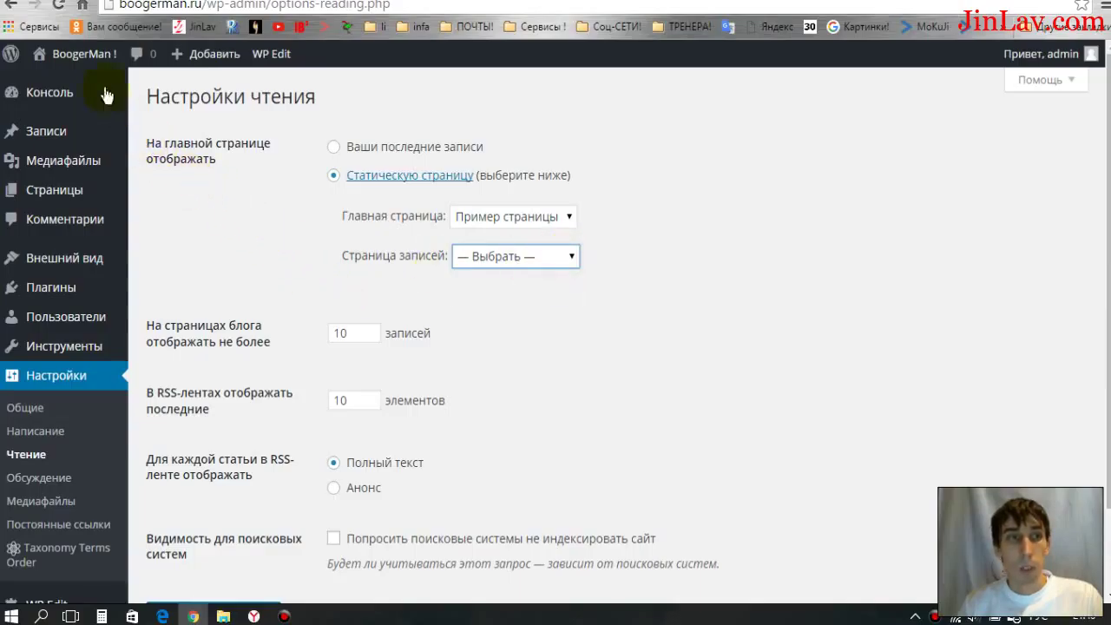
Reload the Reading settings (Настройки чтения) to refresh the available pages
left_click(69, 2)
mouse_move(98, 57)
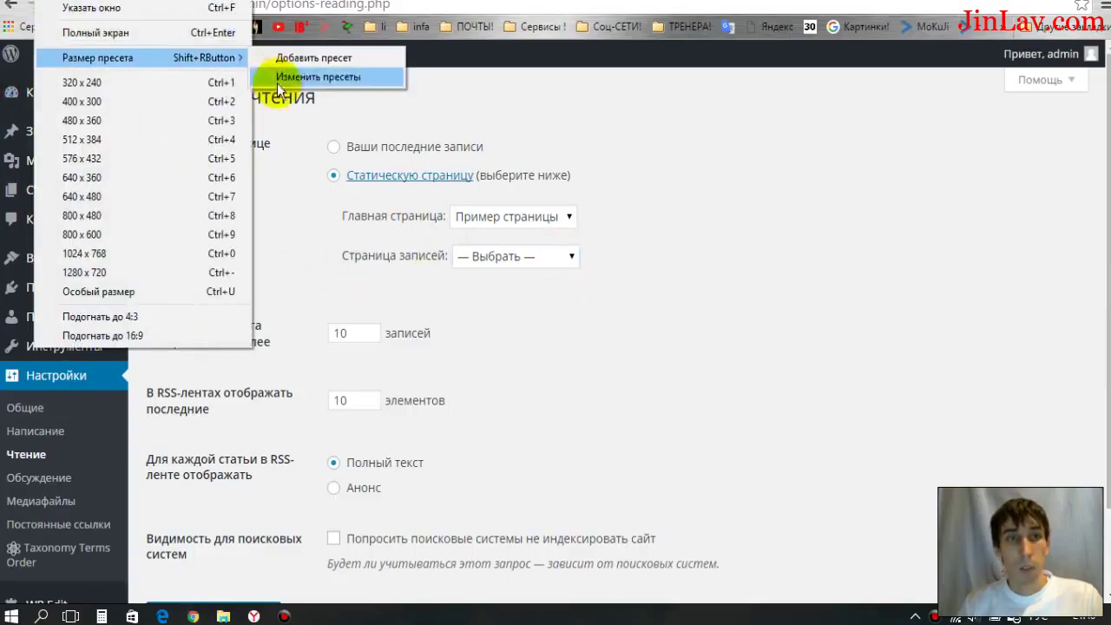
left_click(291, 152)
left_click(58, 5)
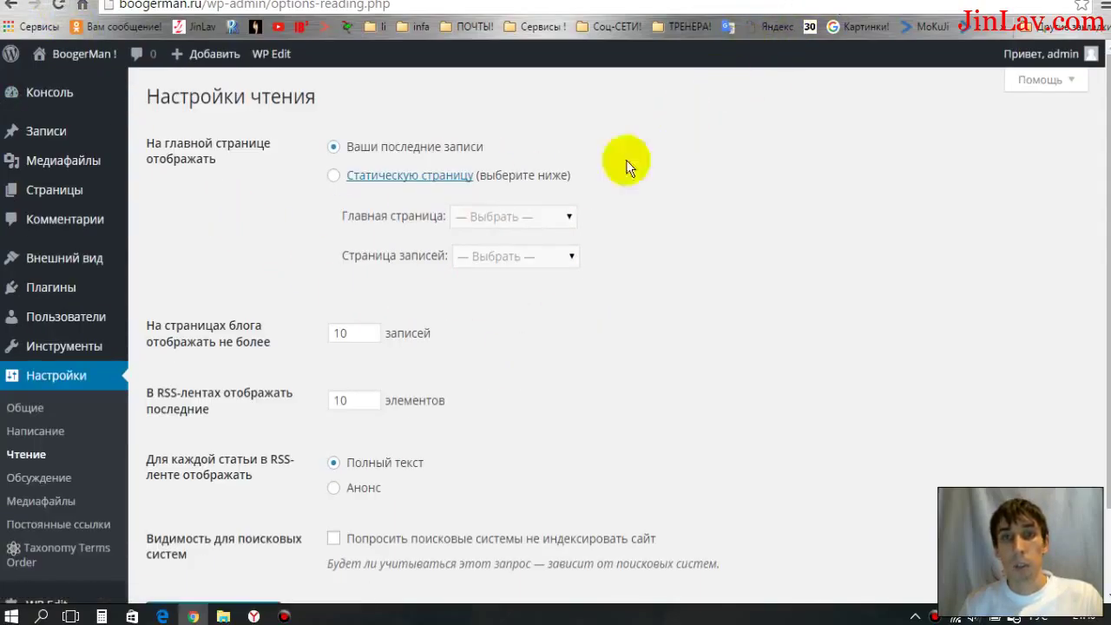
Set the front page to a static page, with "Пример страницы" as the home page and "блог новостей" as the posts page
left_click(334, 178)
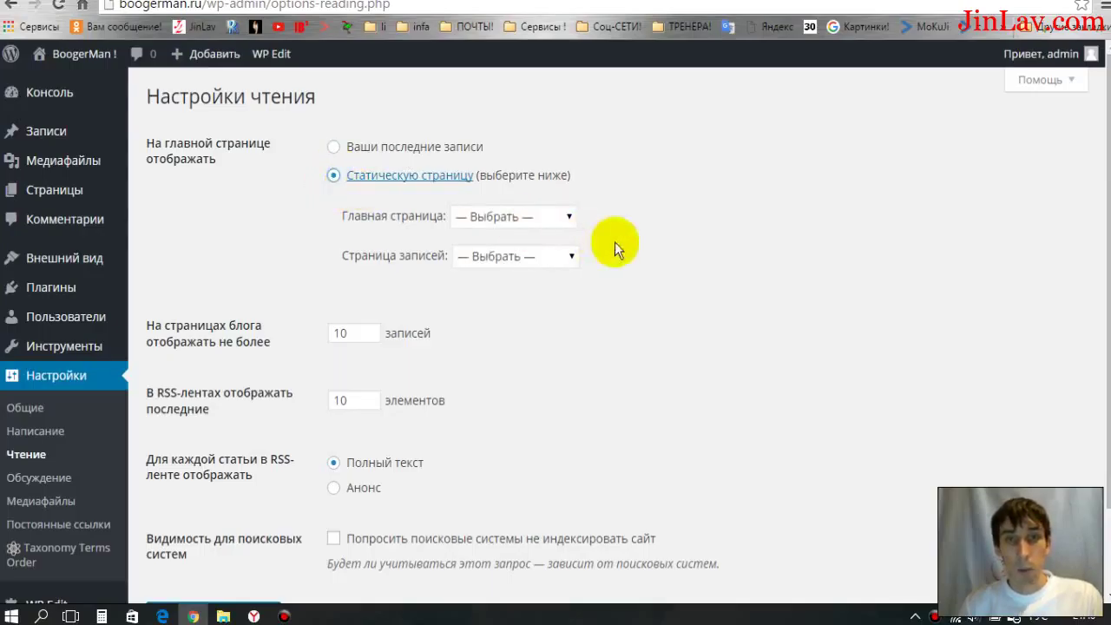
left_click(571, 216)
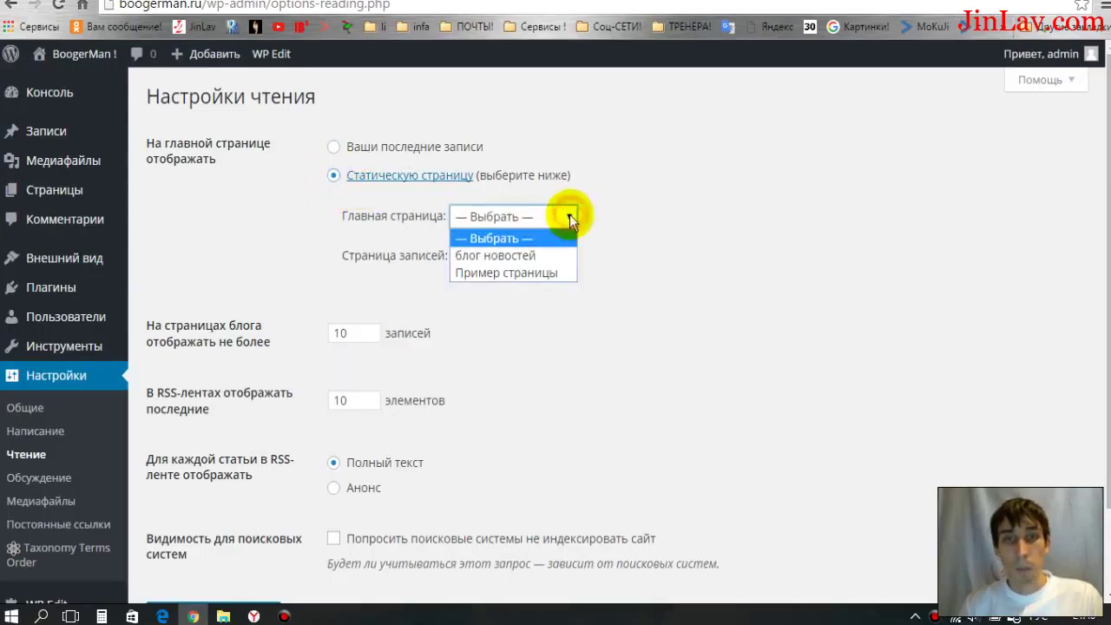
left_click(549, 275)
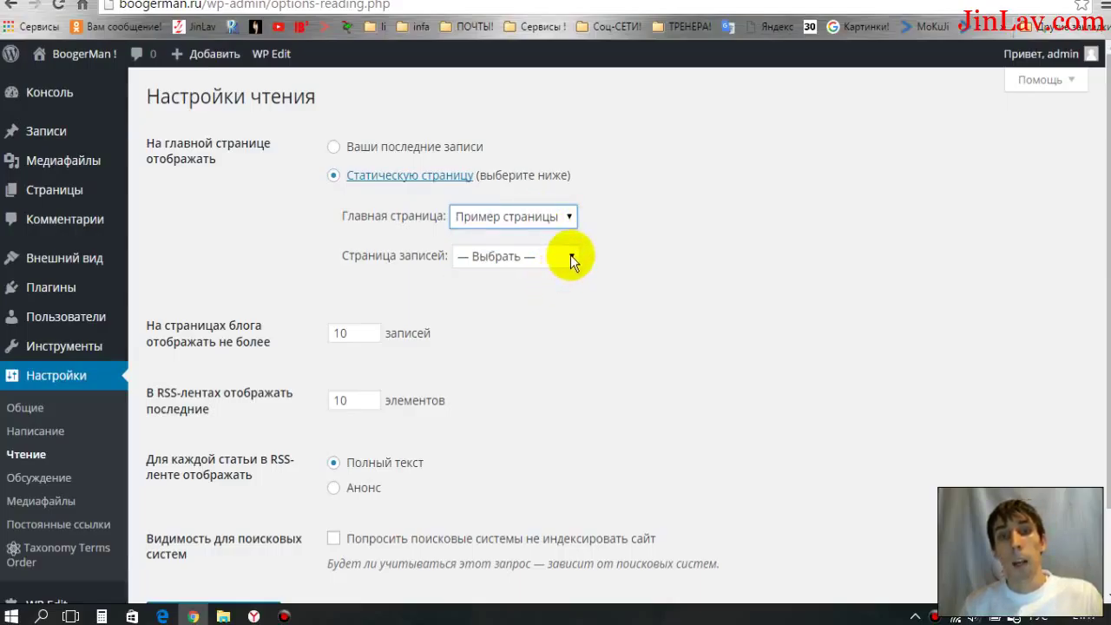
left_click(570, 257)
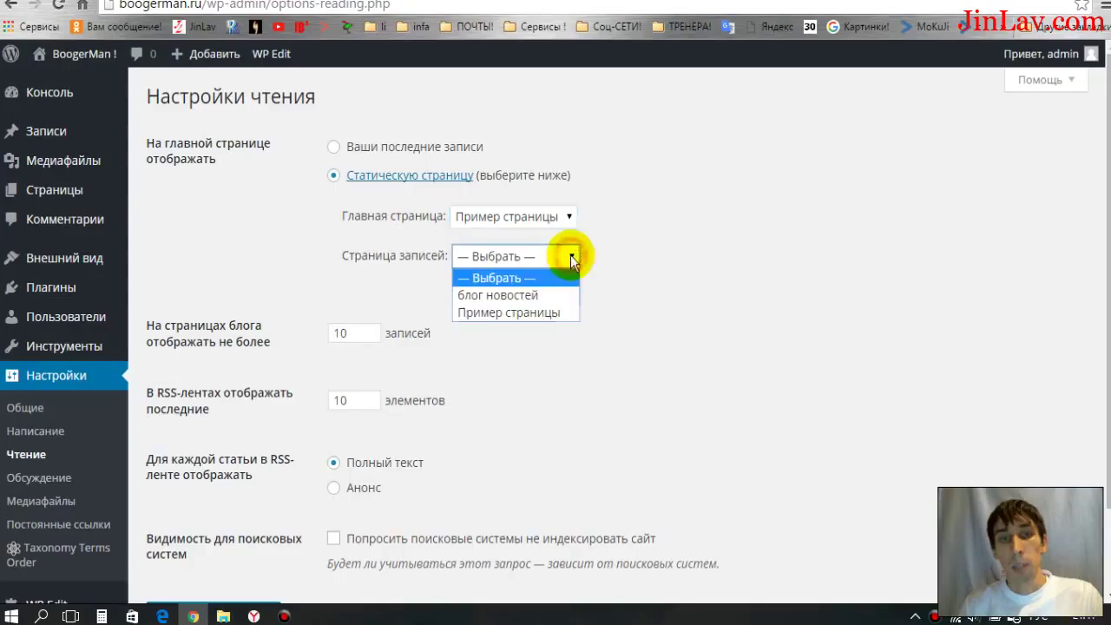
left_click(535, 295)
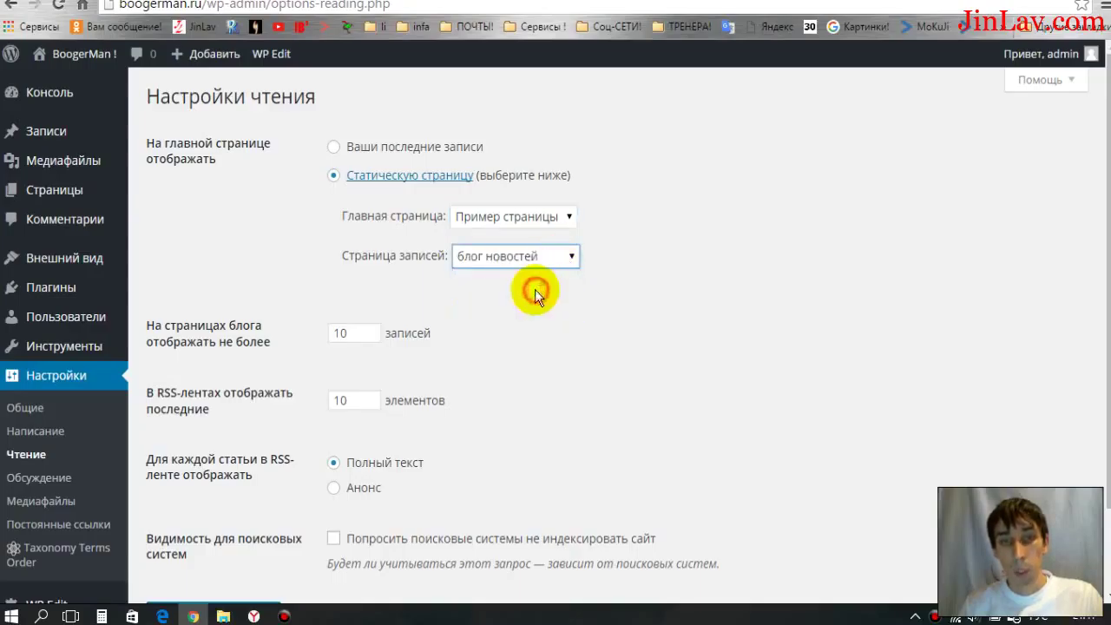
Review the limits for blog posts and RSS items in the Reading settings against the posts listed on the home page
scroll(535, 291, "down", 1)
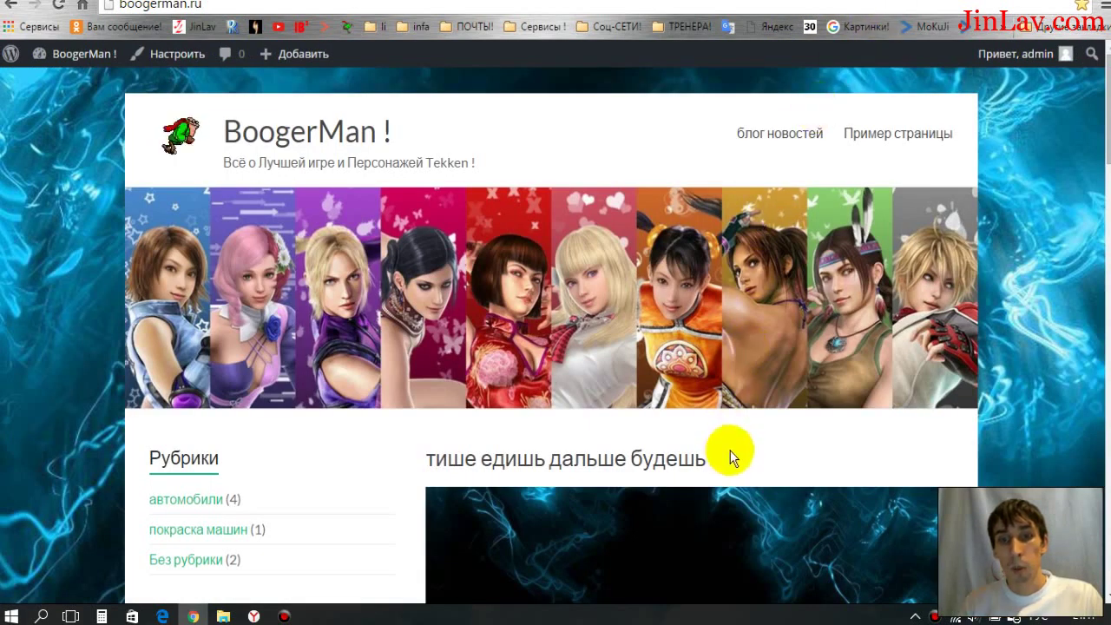
scroll(731, 453, "down", 5)
scroll(732, 453, "down", 13)
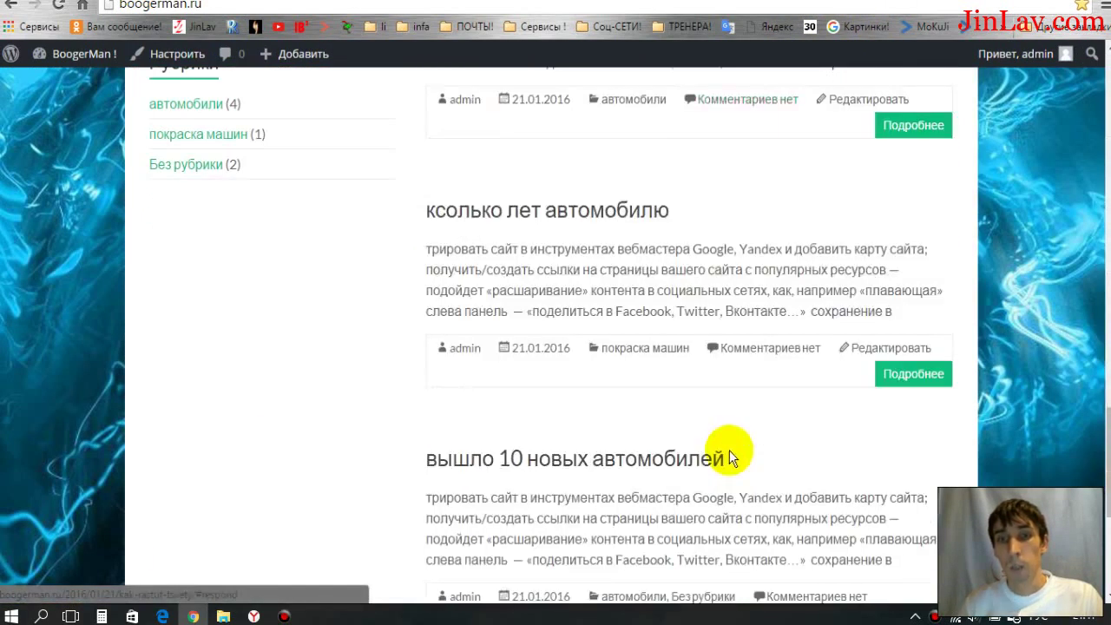
scroll(726, 451, "up", 4)
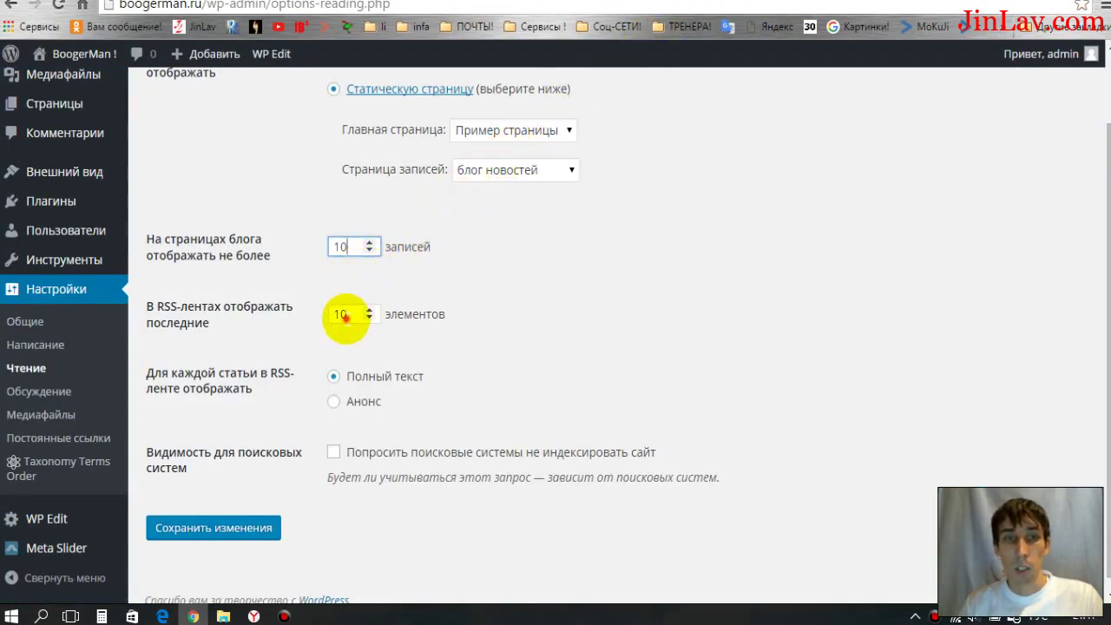
left_click(344, 314)
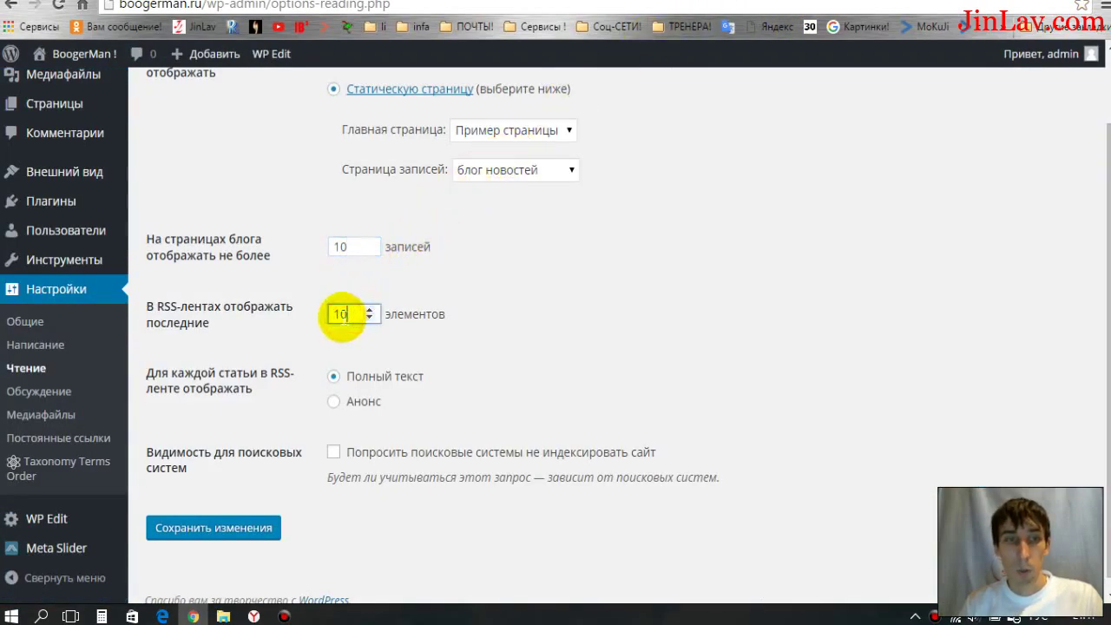
left_click(353, 247)
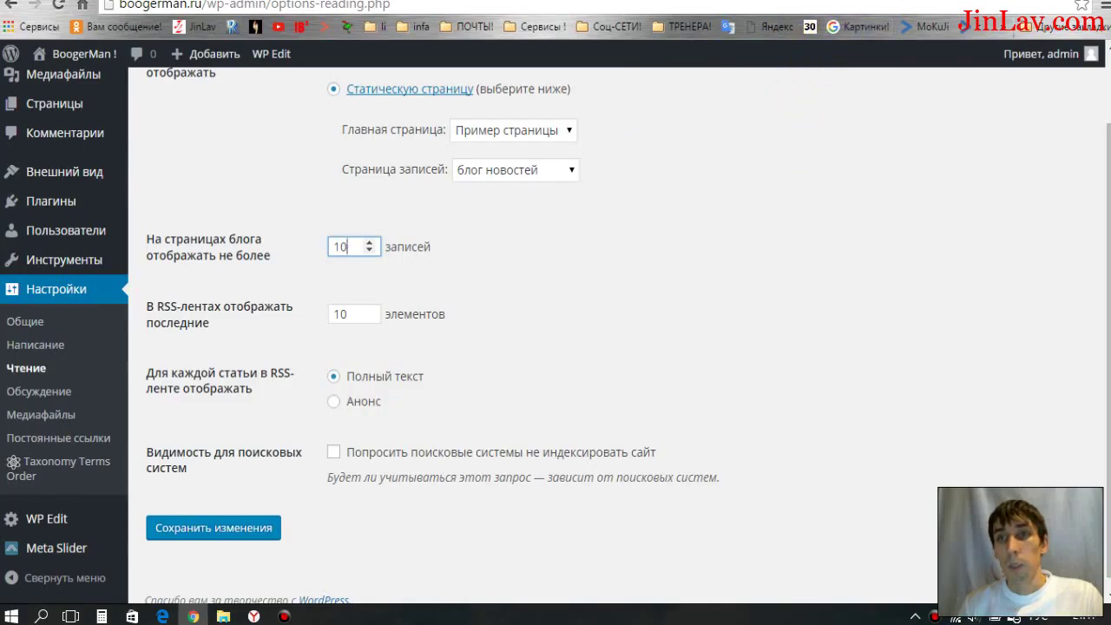
key("alt+Left")
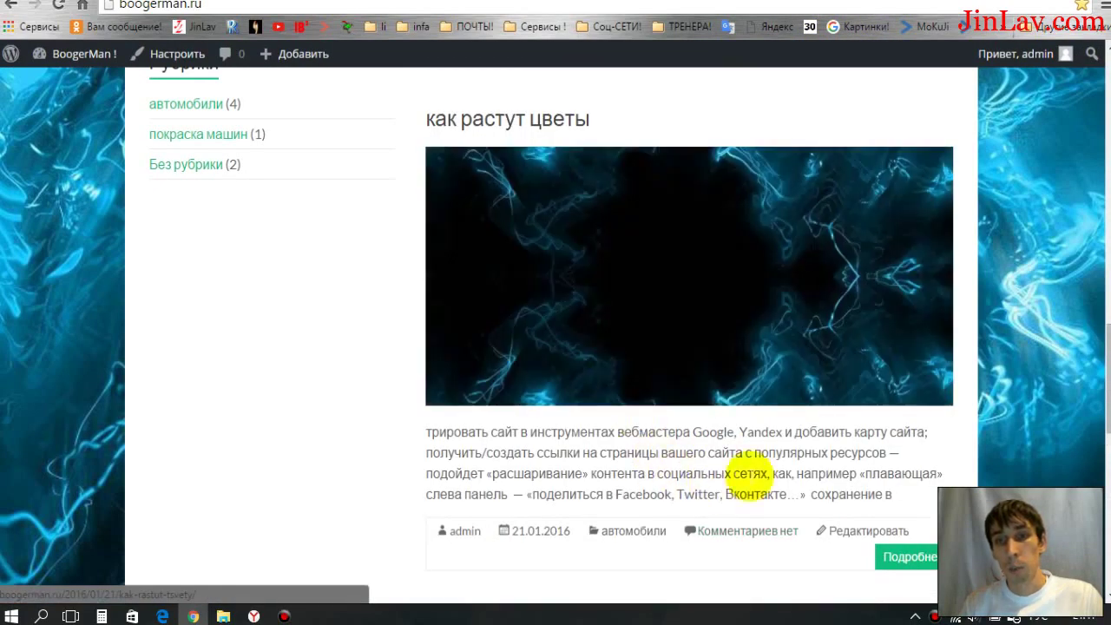
scroll(742, 486, "down", 9)
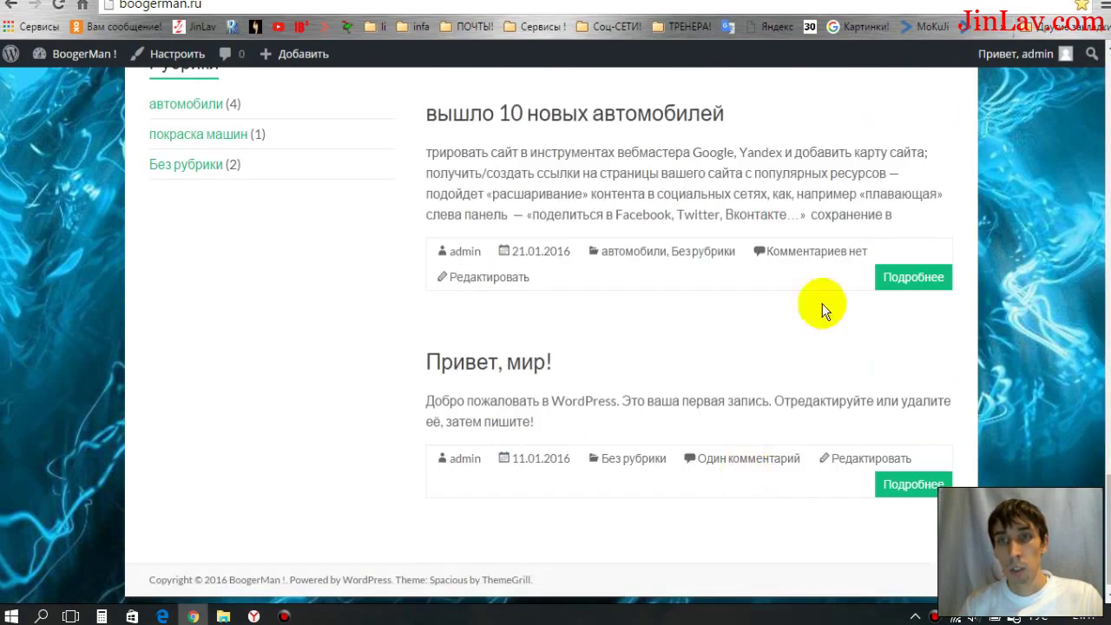
key("alt+Right")
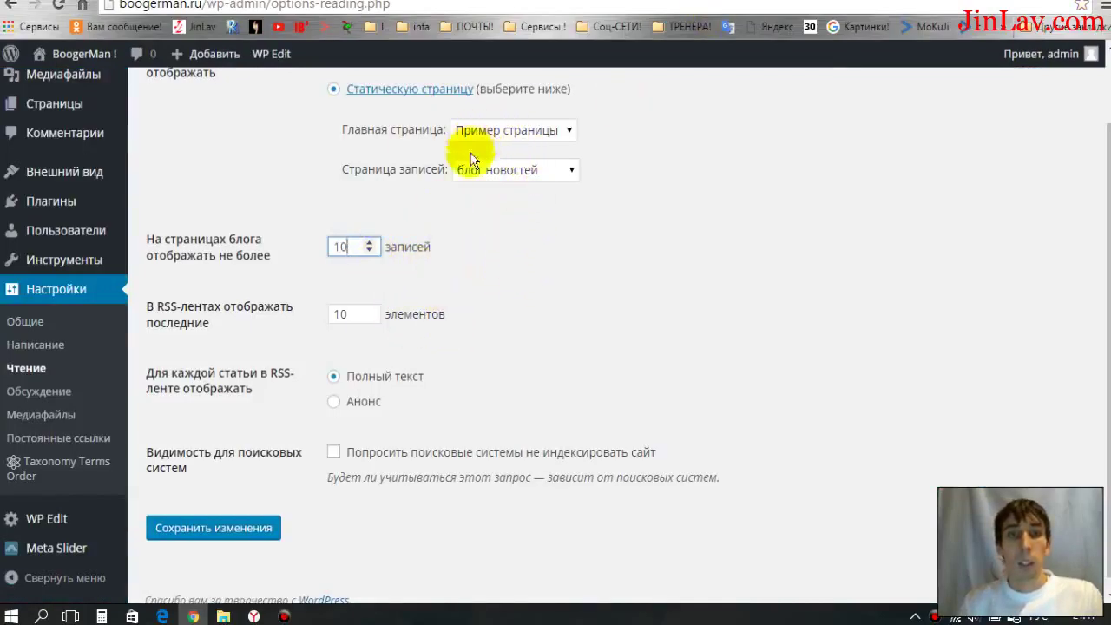
Save the Reading settings and reload the site's home page to check its static content
left_click(220, 536)
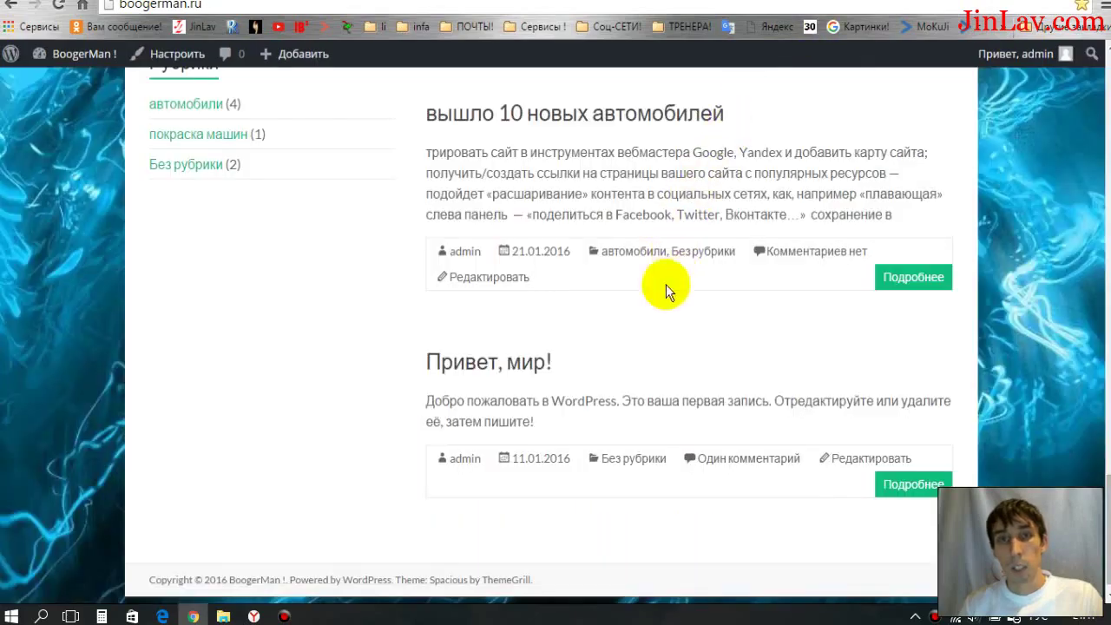
scroll(665, 289, "up", 15)
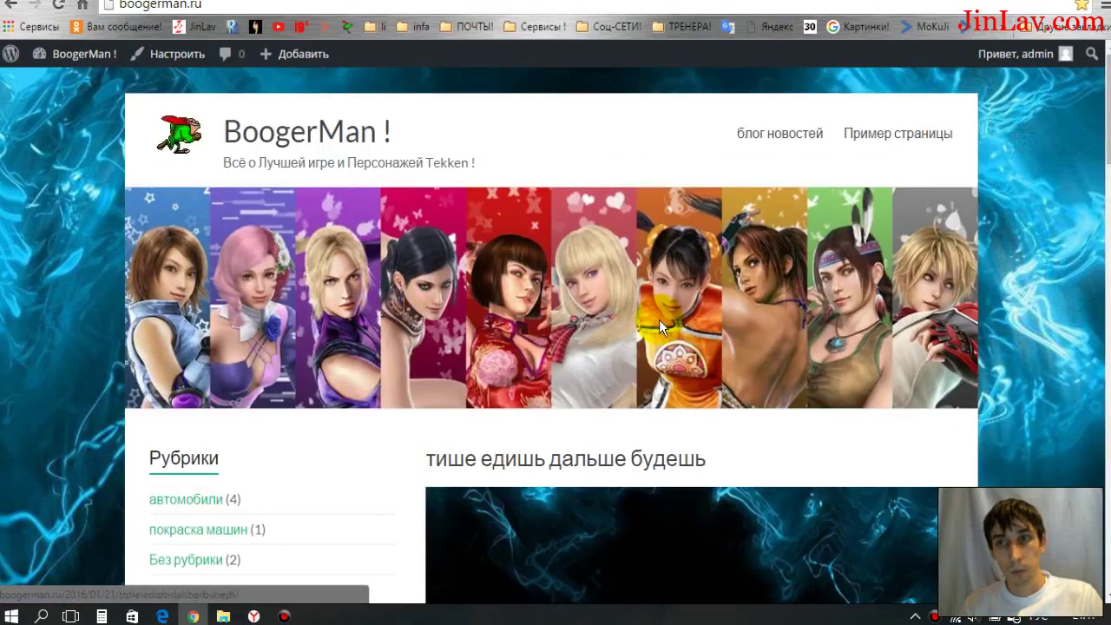
left_click(57, 109)
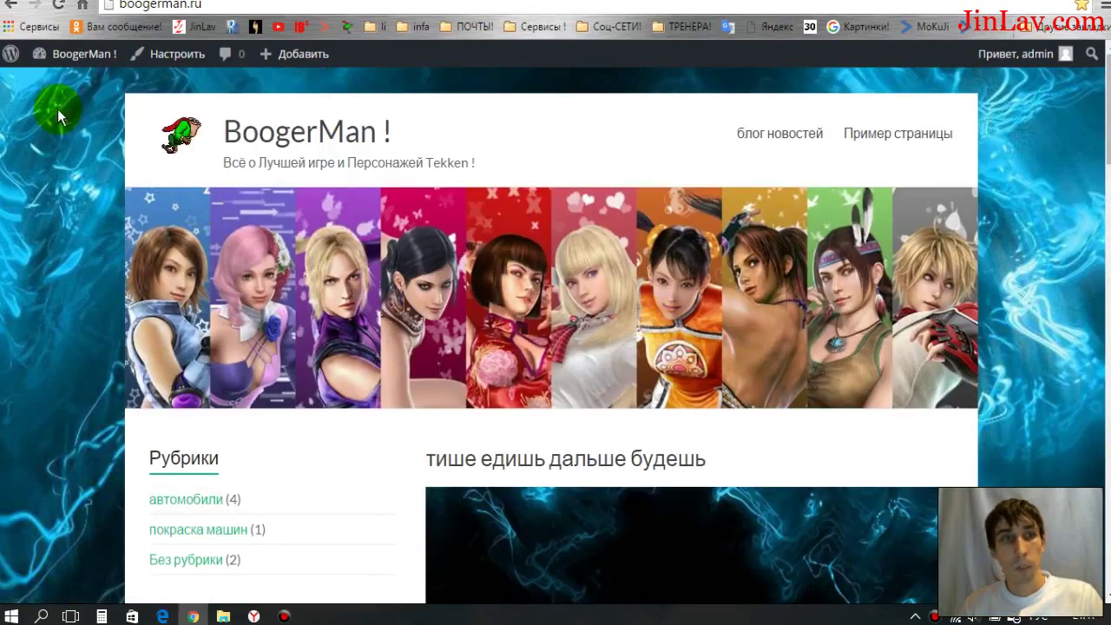
left_click(55, 10)
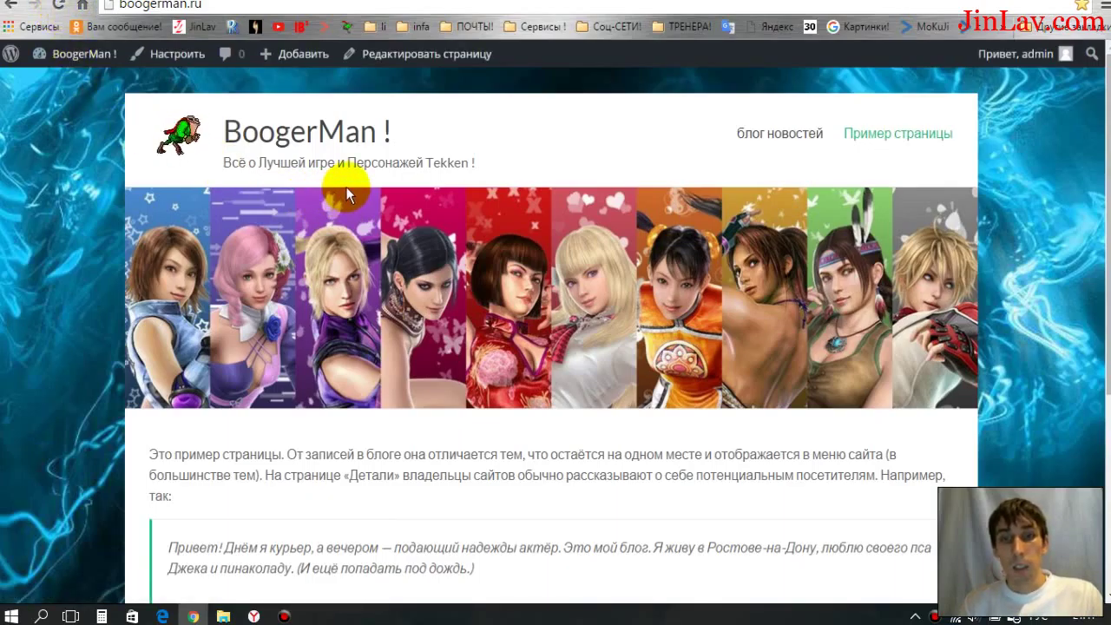
scroll(563, 174, "down", 3)
scroll(563, 173, "up", 3)
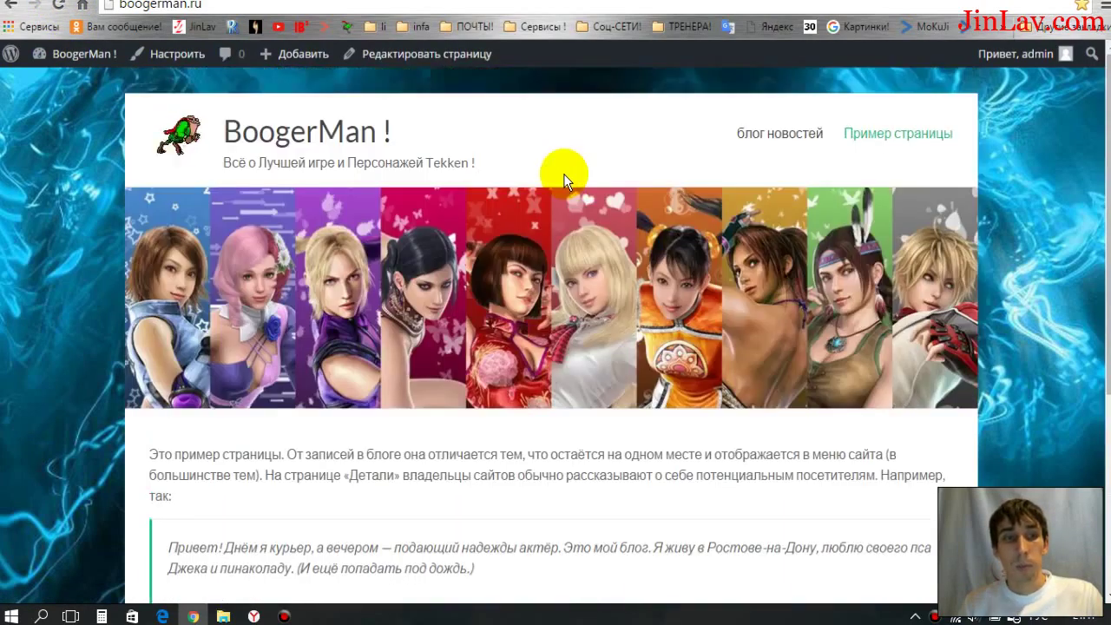
scroll(563, 174, "down", 3)
scroll(563, 174, "up", 3)
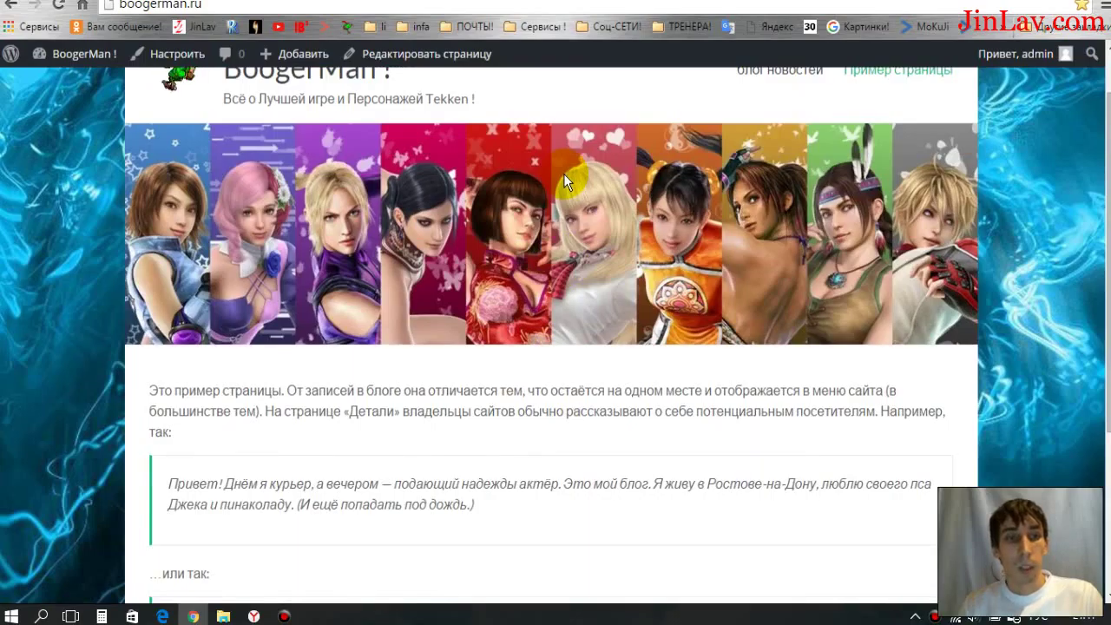
scroll(563, 173, "up", 1)
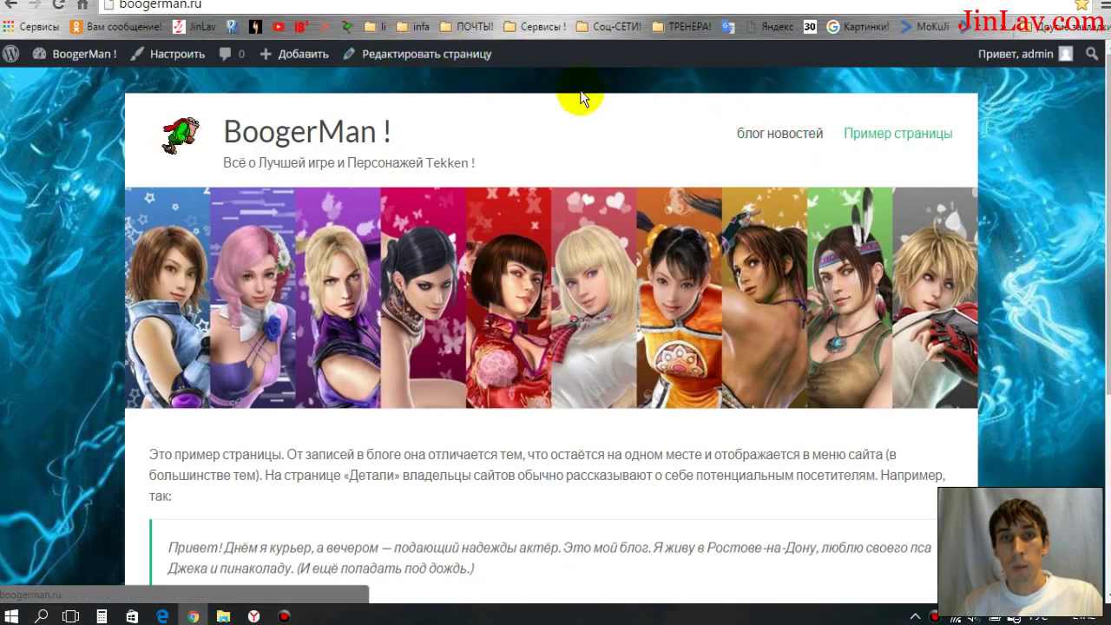
Rename the page "Пример страницы" as "главная" and update it
left_click(485, 58)
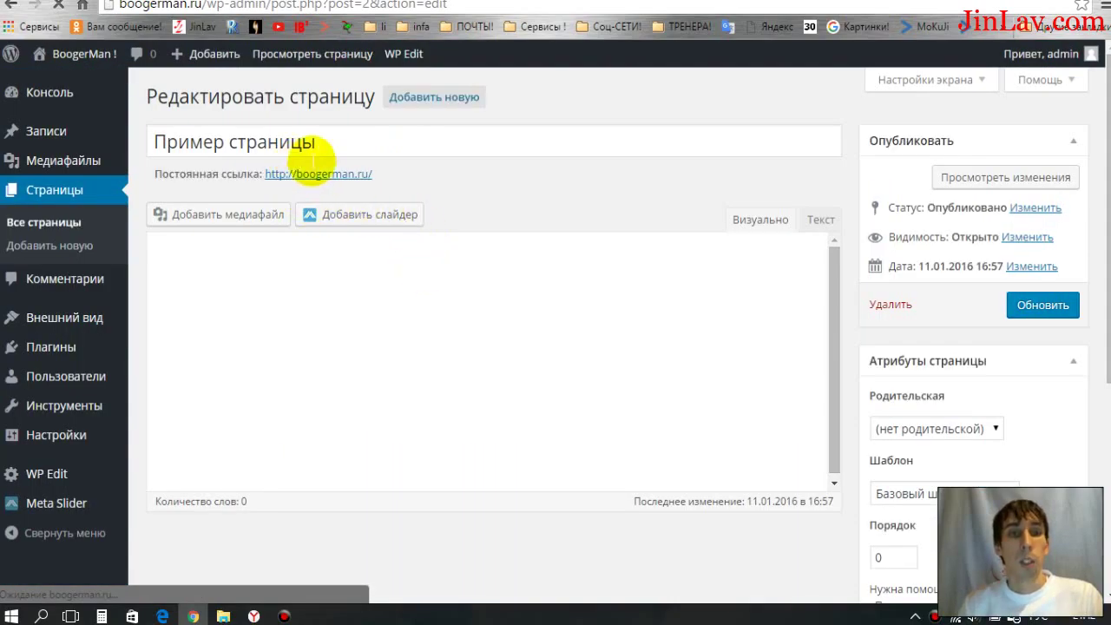
mouse_move(322, 147)
left_mouse_down()
mouse_move(294, 144)
mouse_move(302, 141)
left_mouse_up()
left_click_drag(236, 130, 158, 132)
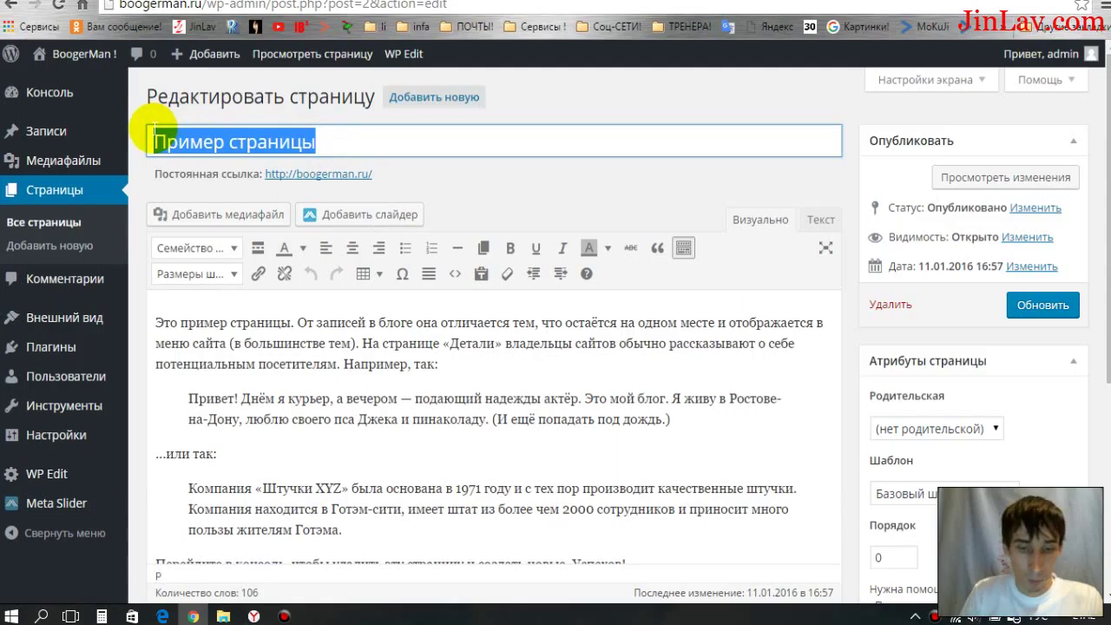
type("гл")
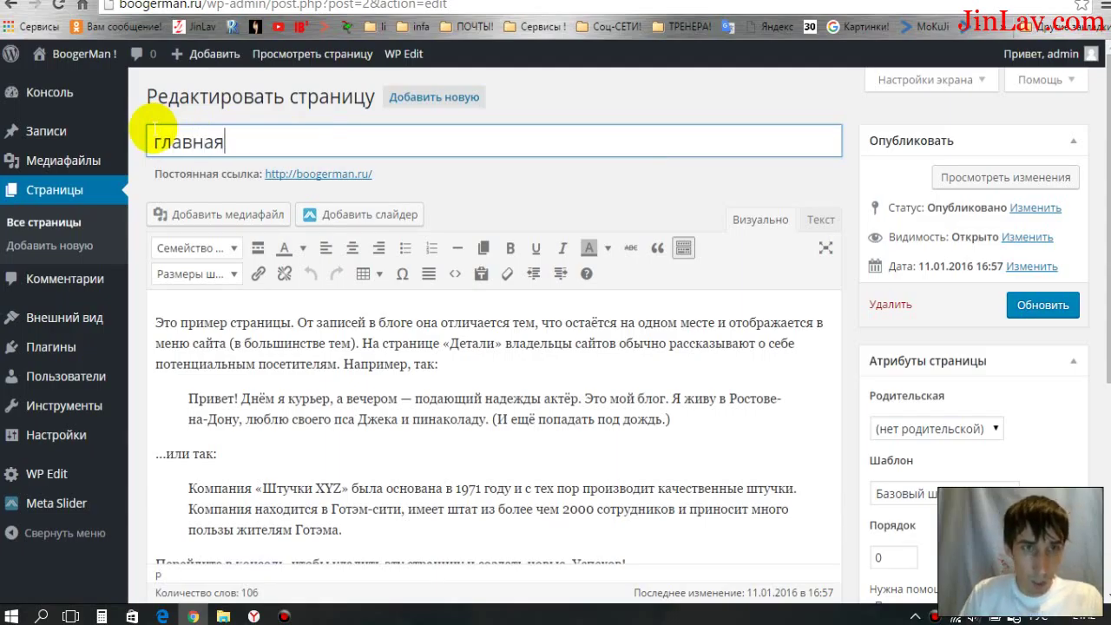
type("авная")
left_click(1031, 315)
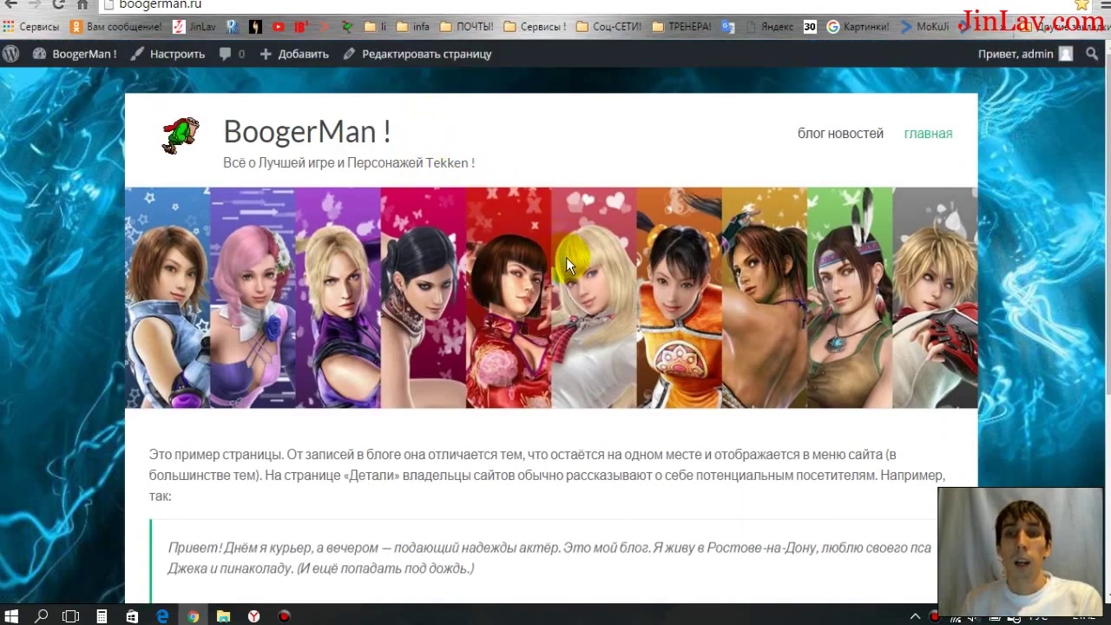
Examine the static home page down to the footer and the feed of posts on the "блог новостей" page
scroll(566, 257, "down", 4)
scroll(584, 211, "up", 4)
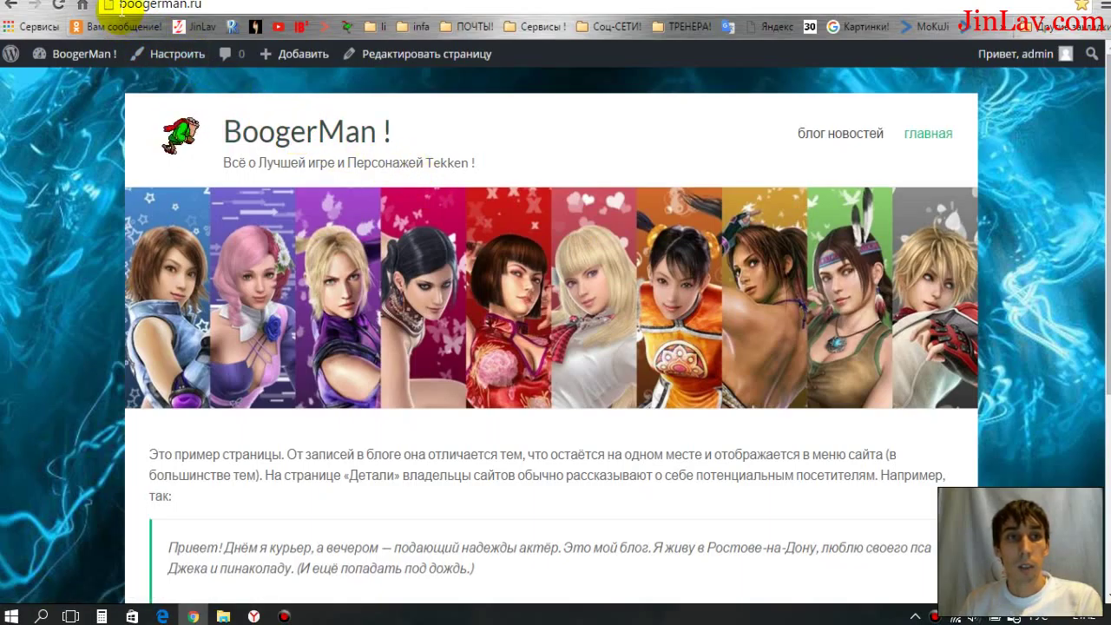
scroll(287, 248, "down", 4)
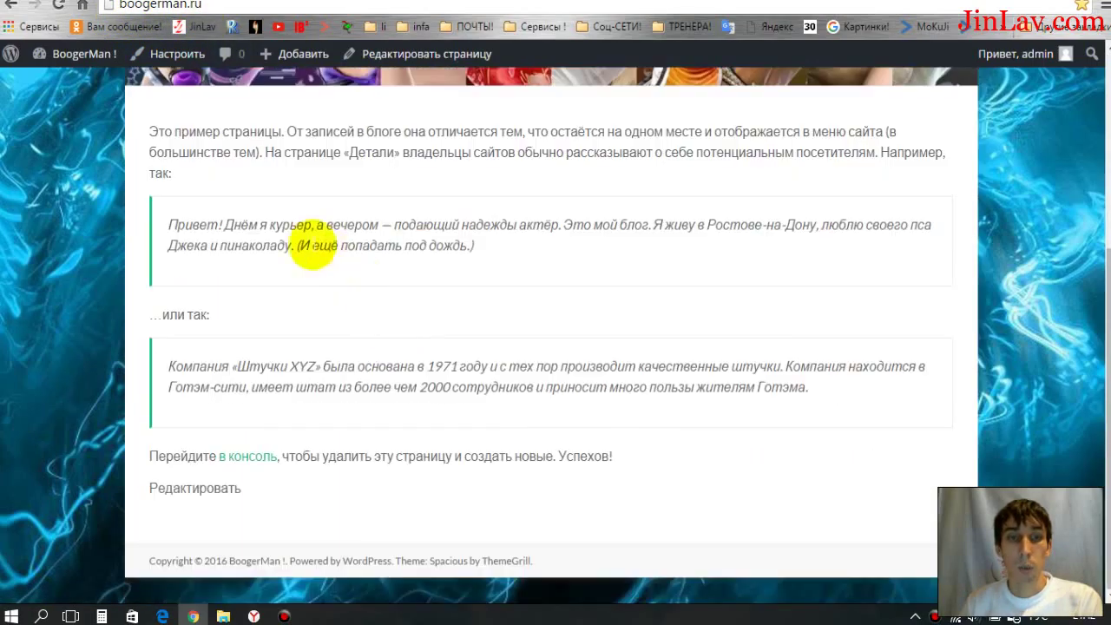
scroll(351, 252, "up", 5)
left_click(842, 129)
scroll(671, 378, "down", 10)
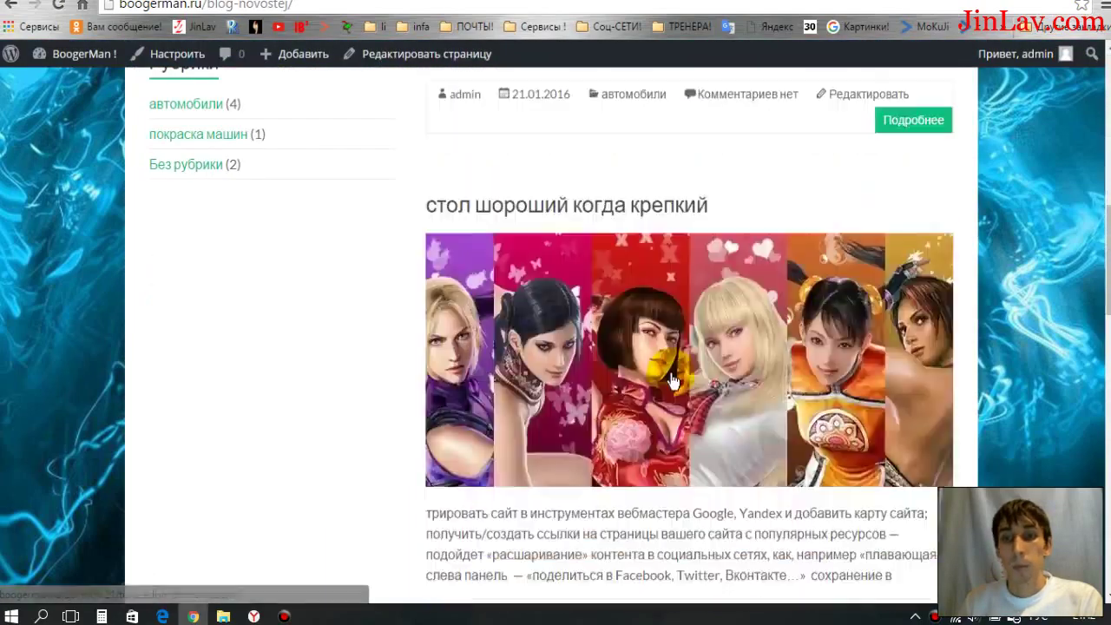
scroll(673, 378, "up", 10)
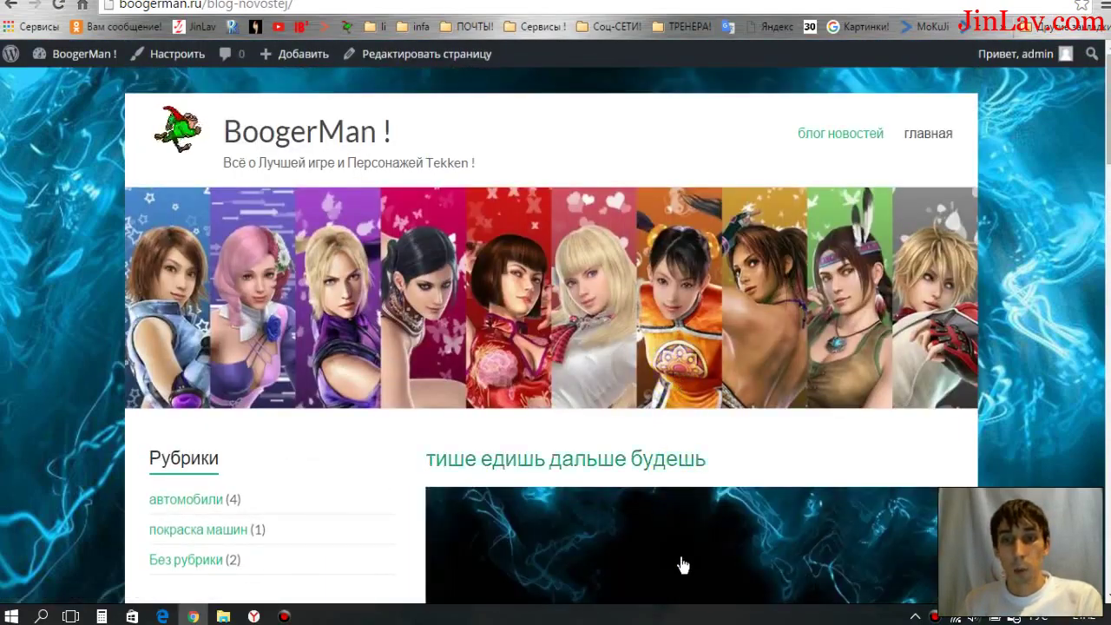
scroll(685, 529, "down", 8)
scroll(689, 495, "up", 8)
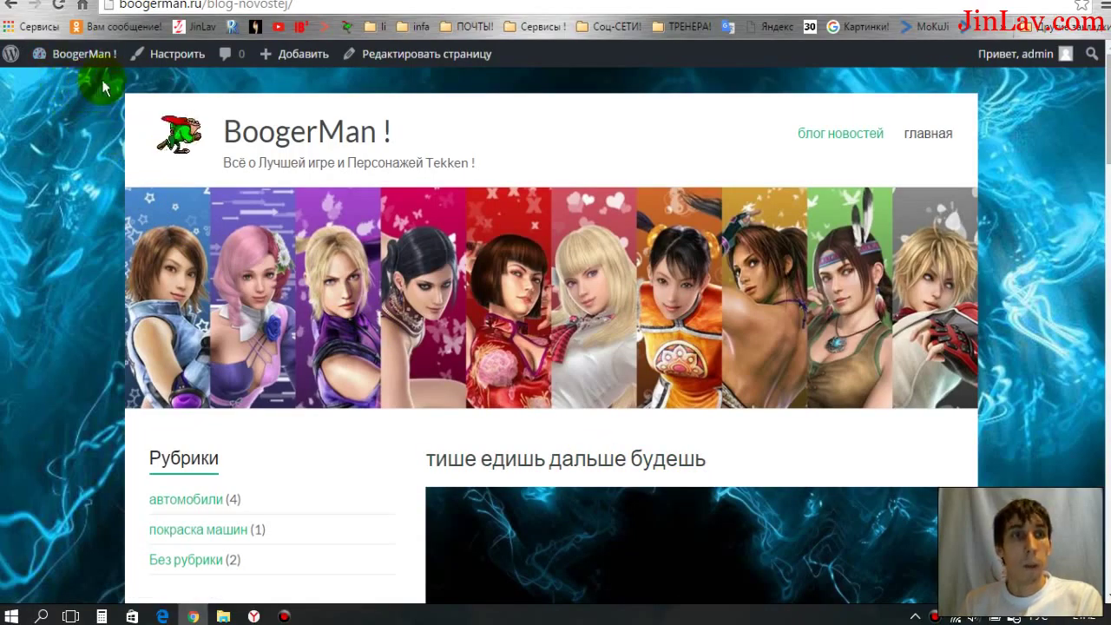
Open the Blog Posts display type options in the design (Дизайн) section of the theme customizer
left_click(178, 55)
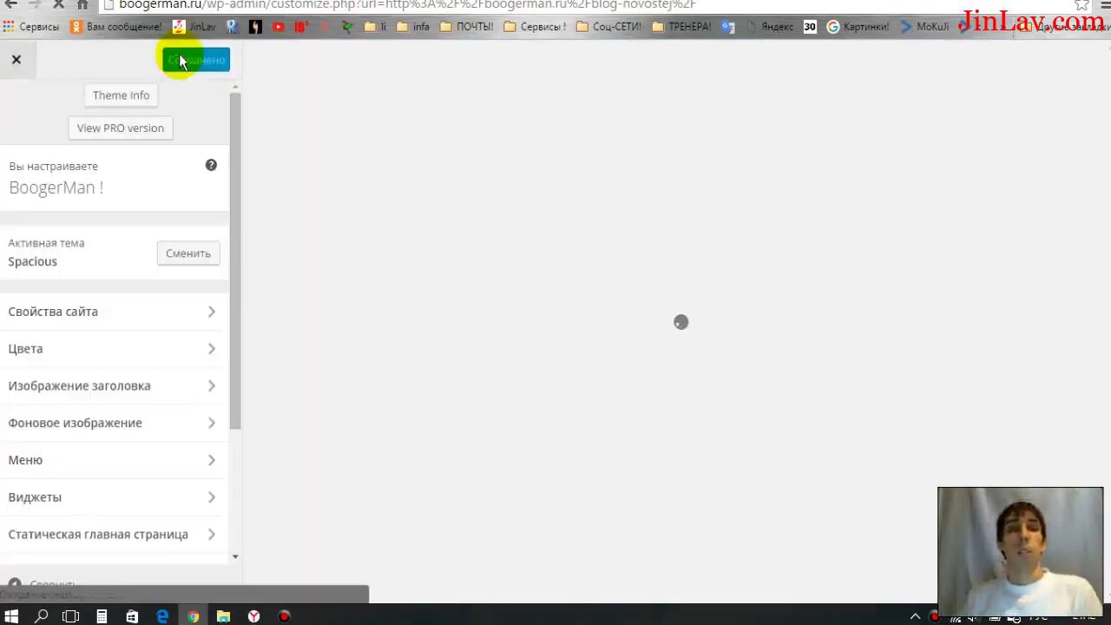
scroll(474, 307, "down", 3)
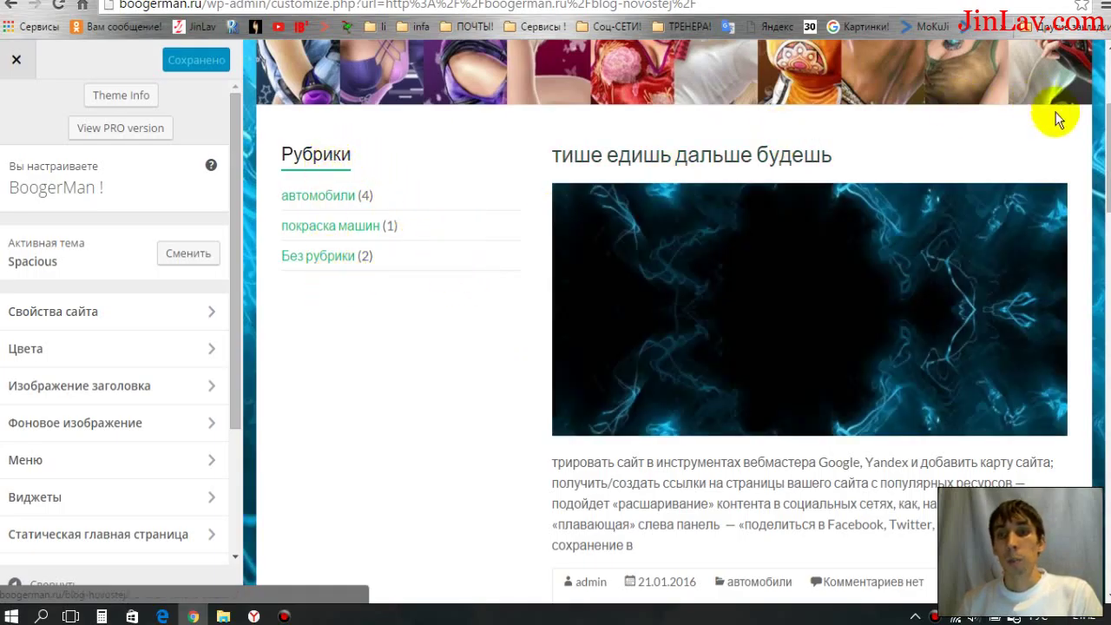
left_click(1053, 250)
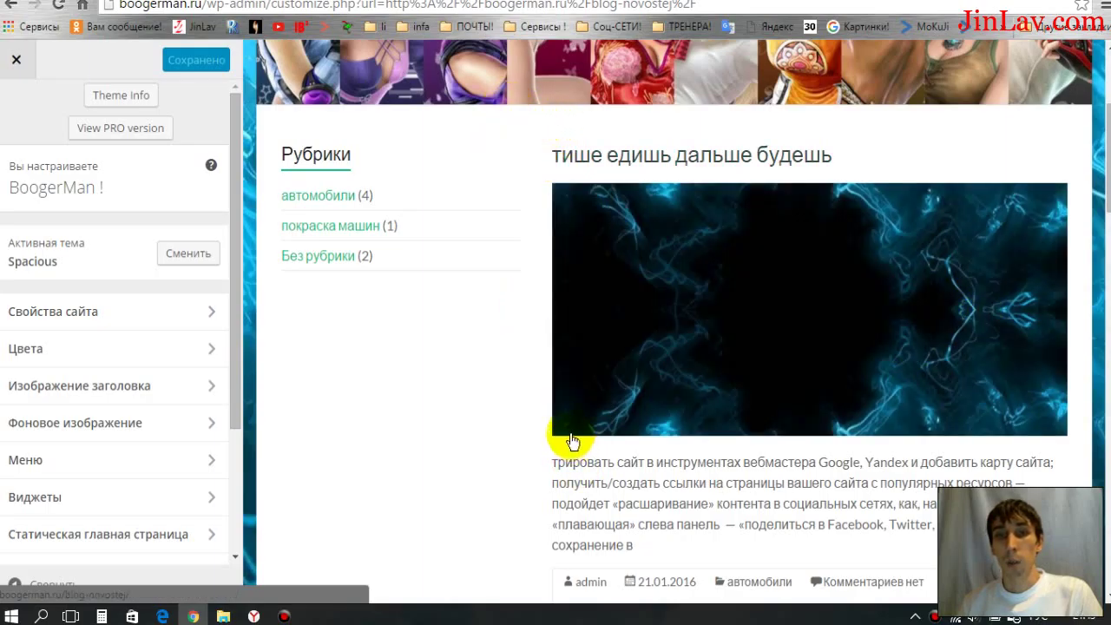
scroll(199, 343, "down", 1)
scroll(199, 341, "down", 1)
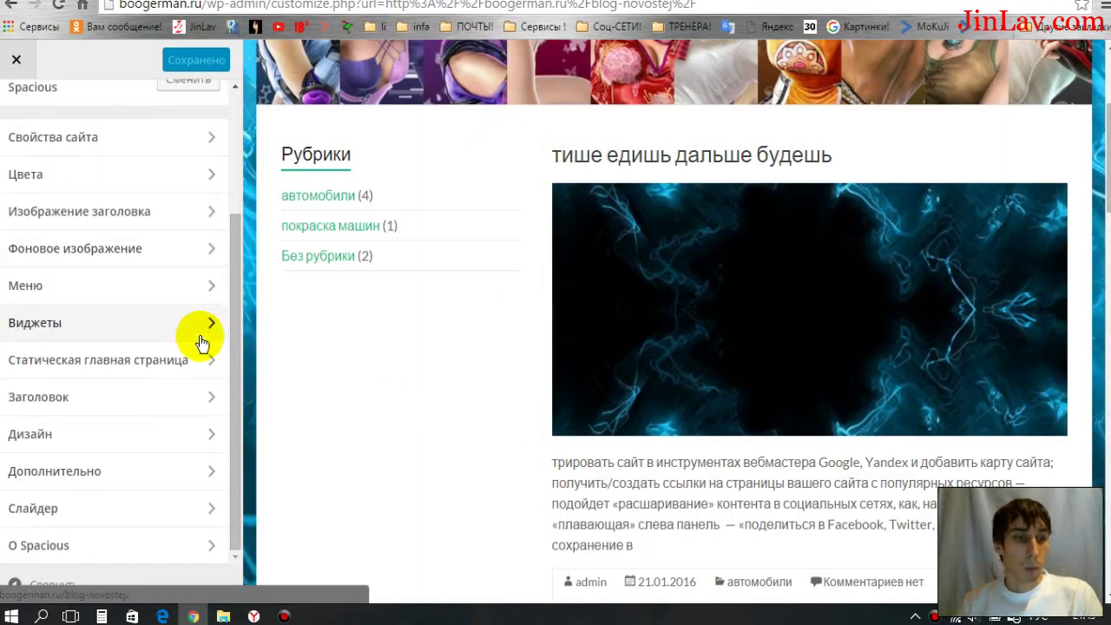
left_click(199, 444)
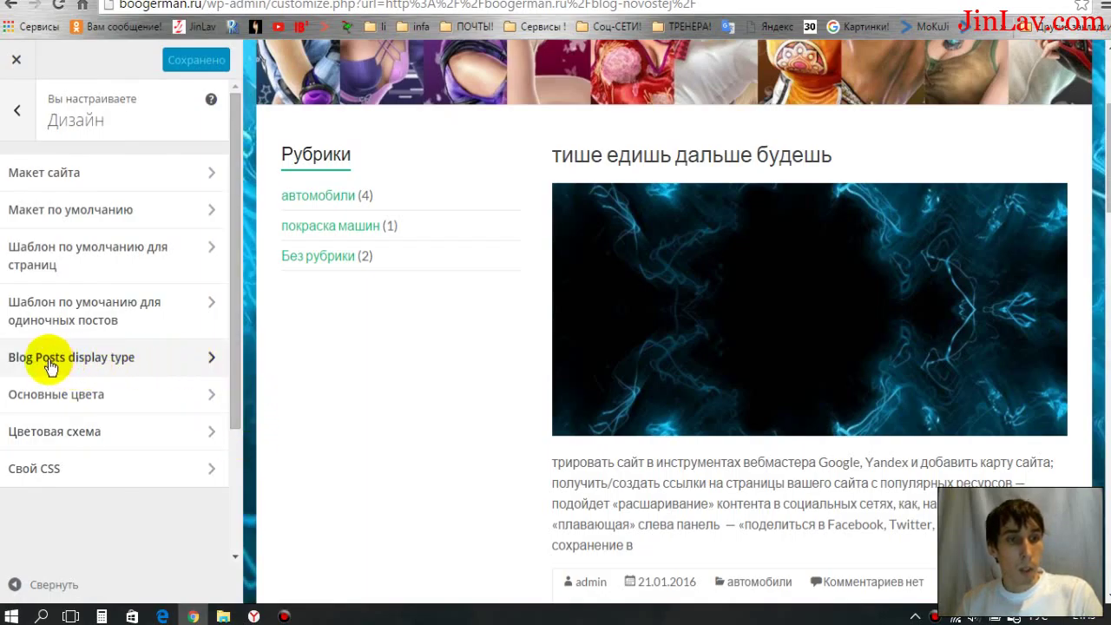
left_click(143, 363)
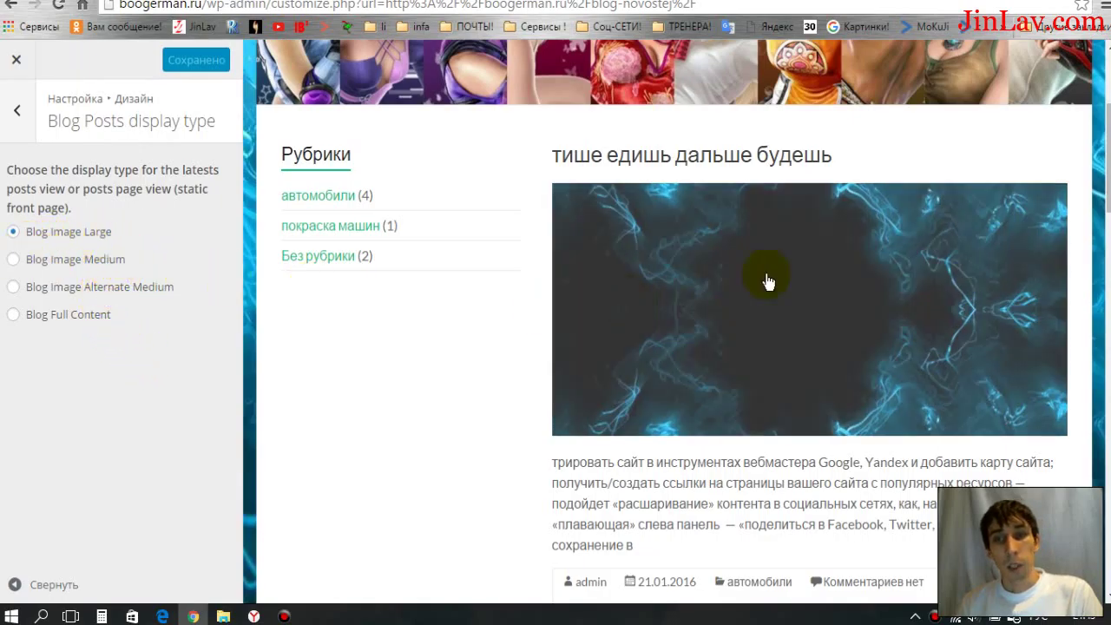
Preview the blog posts with the Blog Image Medium display type, and switch them to Blog Image Alternate Medium
left_click(14, 260)
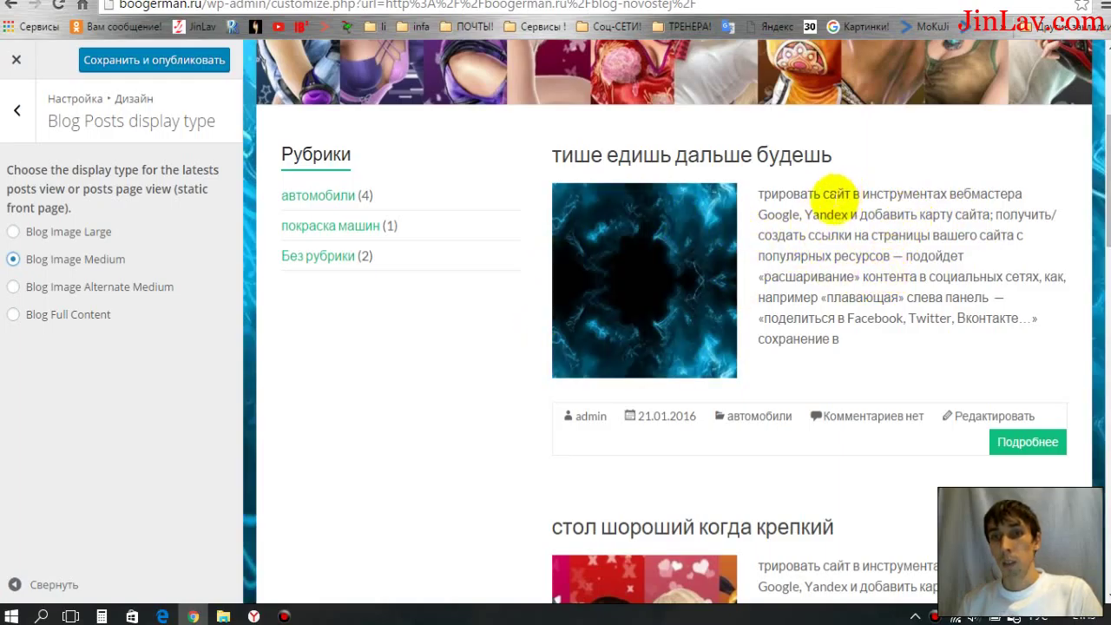
scroll(863, 287, "down", 3)
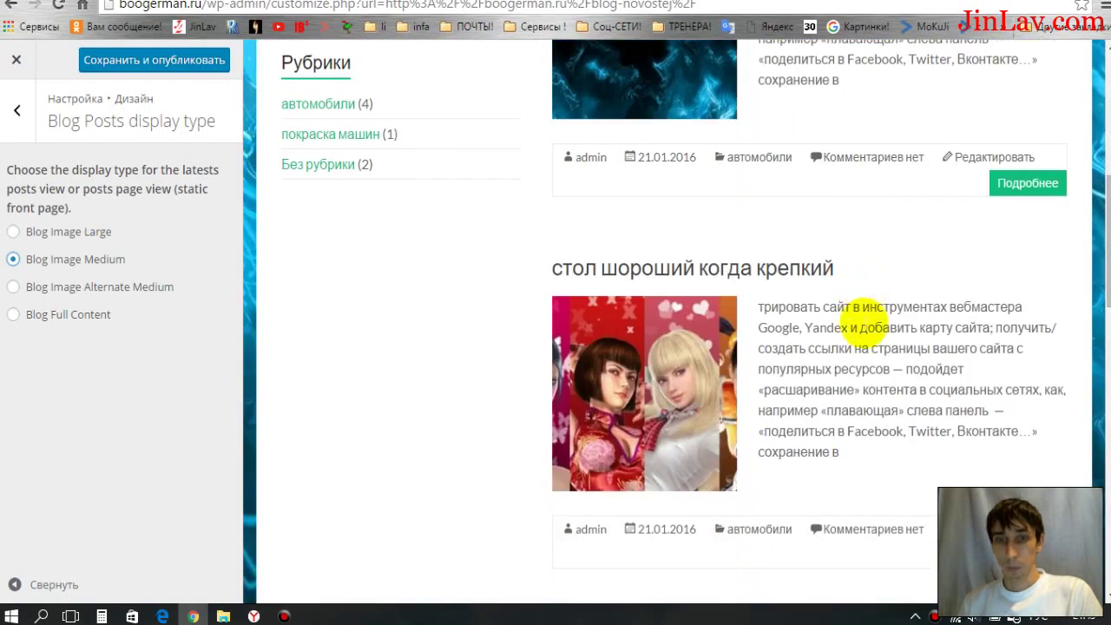
scroll(863, 312, "down", 8)
scroll(860, 336, "up", 1)
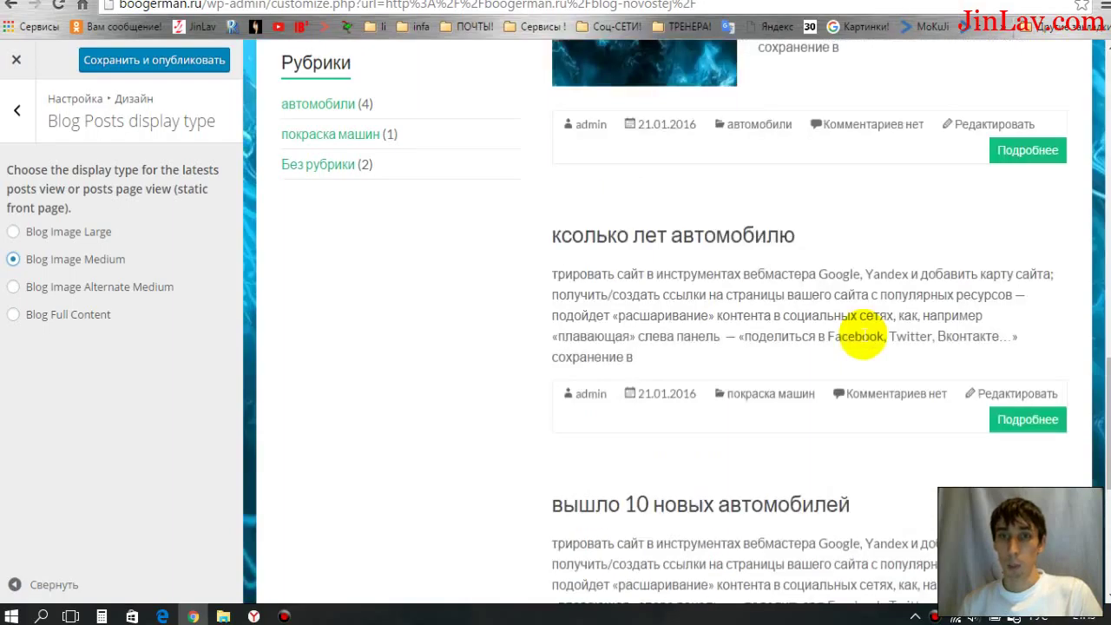
scroll(861, 336, "up", 10)
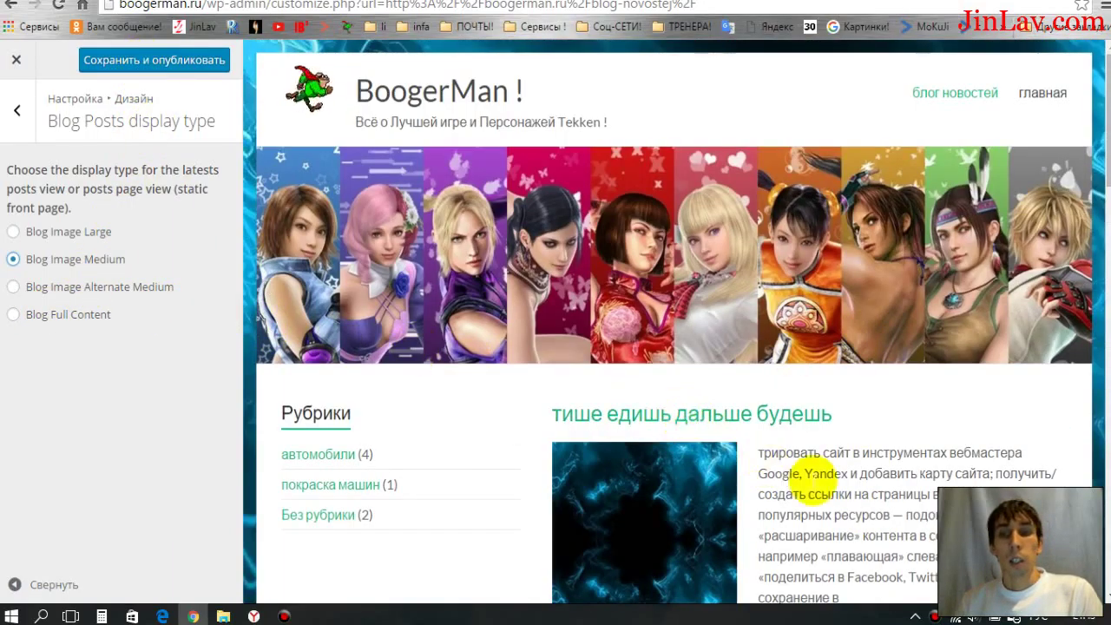
left_click(13, 289)
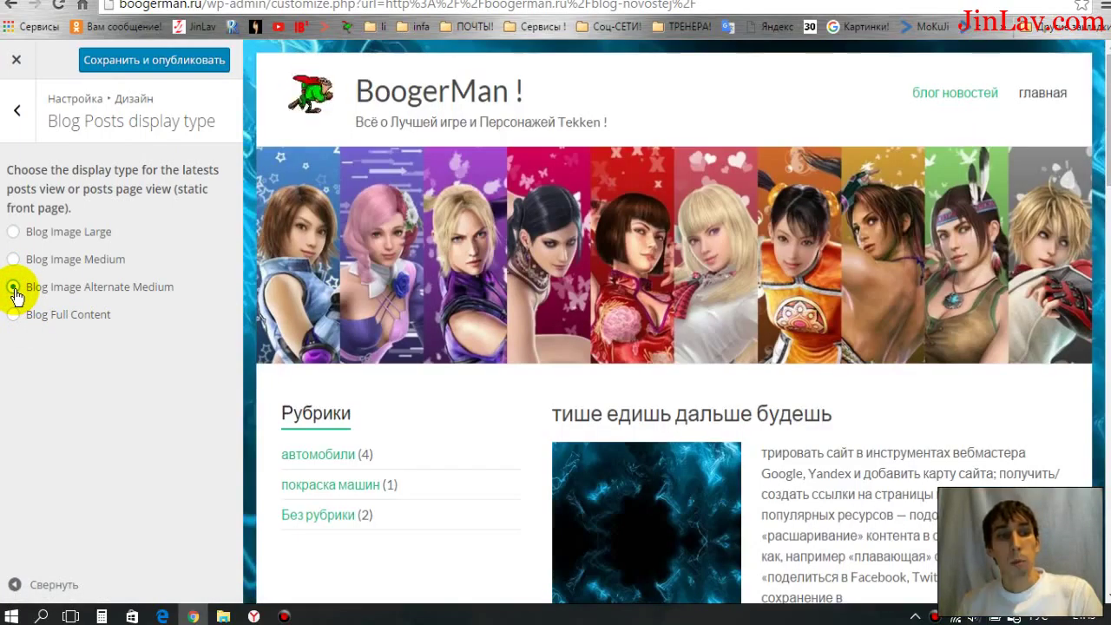
Examine how the feed on the "блог новостей" page lays out images and text with Blog Image Alternate Medium
scroll(859, 365, "down", 5)
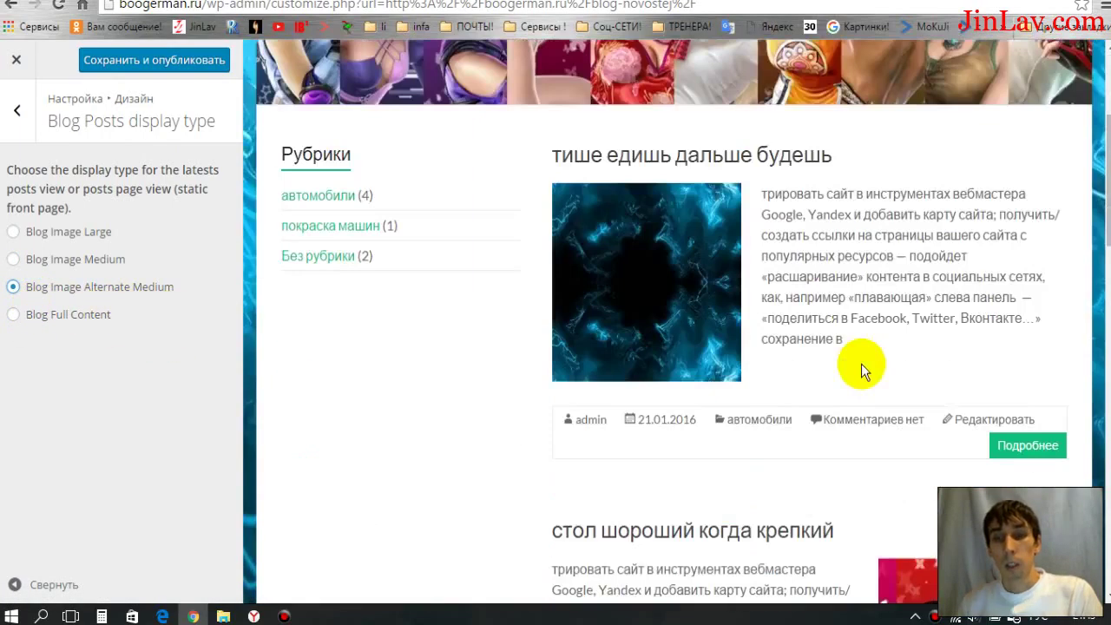
scroll(859, 365, "up", 2)
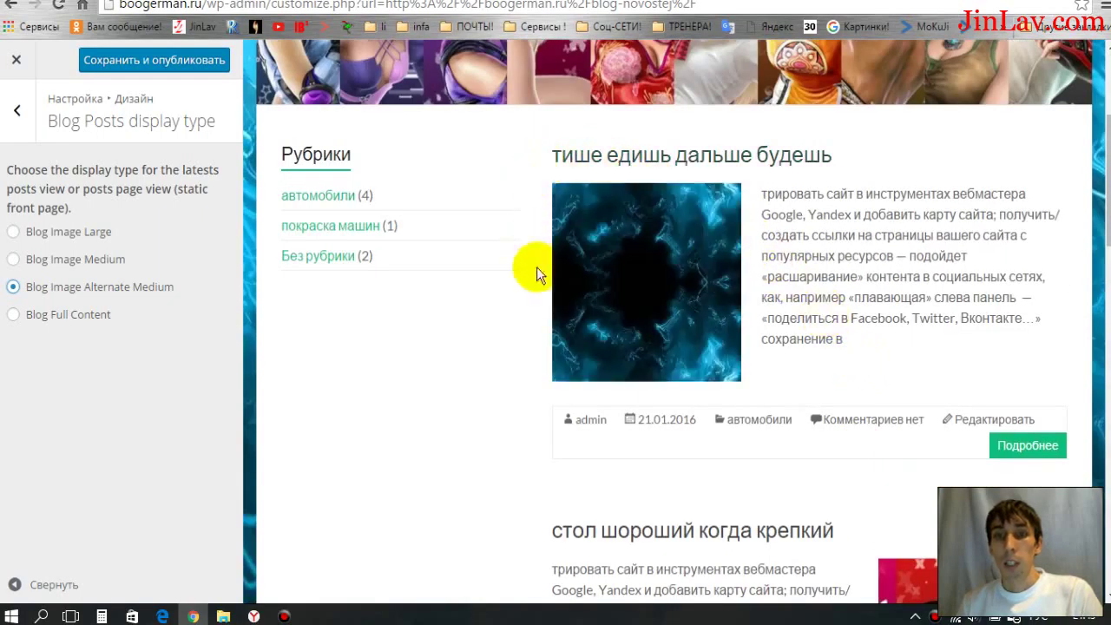
scroll(1019, 412, "down", 4)
scroll(1019, 412, "down", 7)
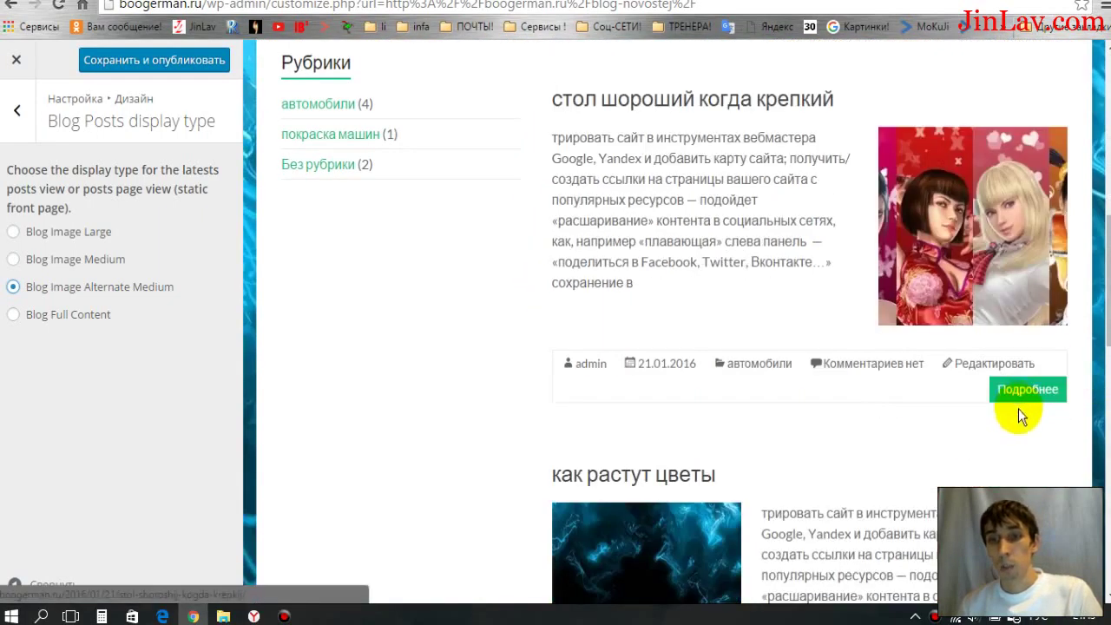
scroll(856, 392, "down", 6)
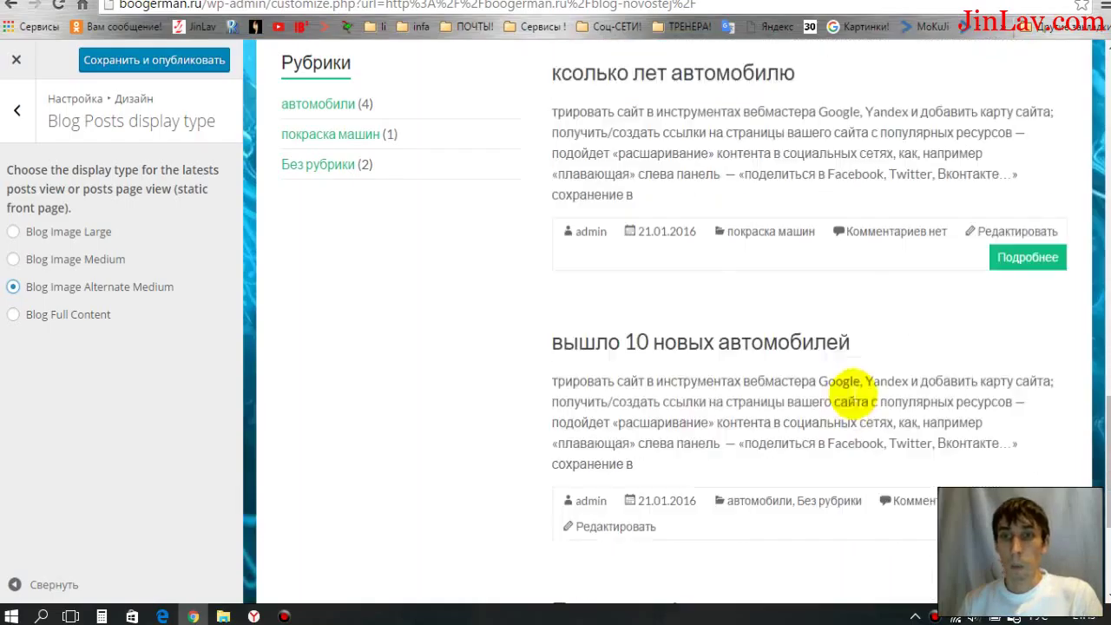
scroll(889, 258, "up", 4)
scroll(890, 257, "up", 8)
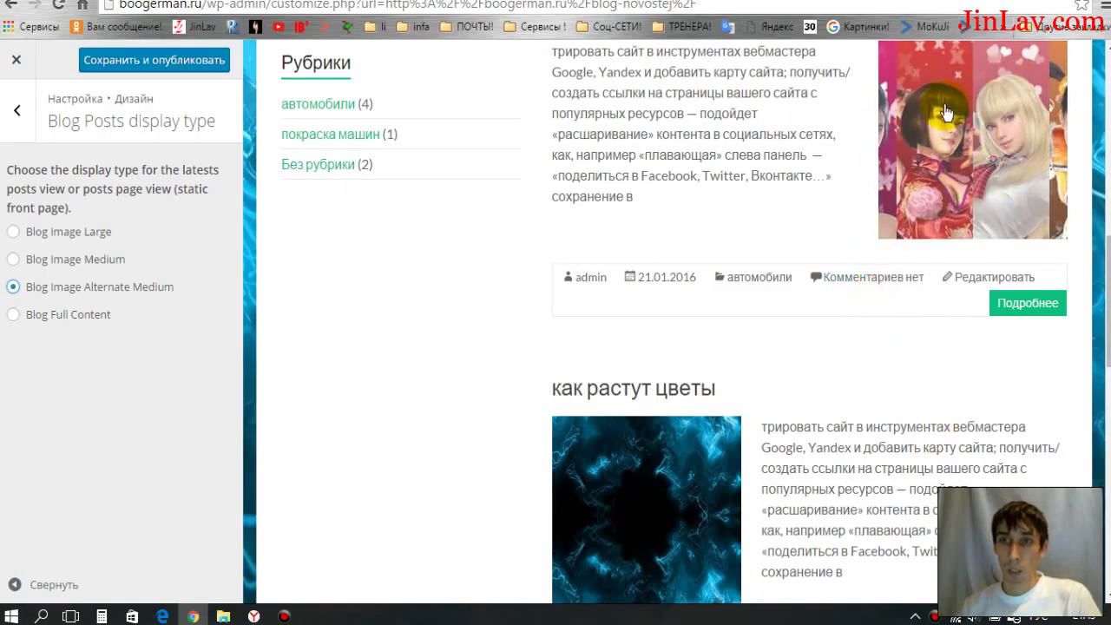
scroll(868, 256, "down", 6)
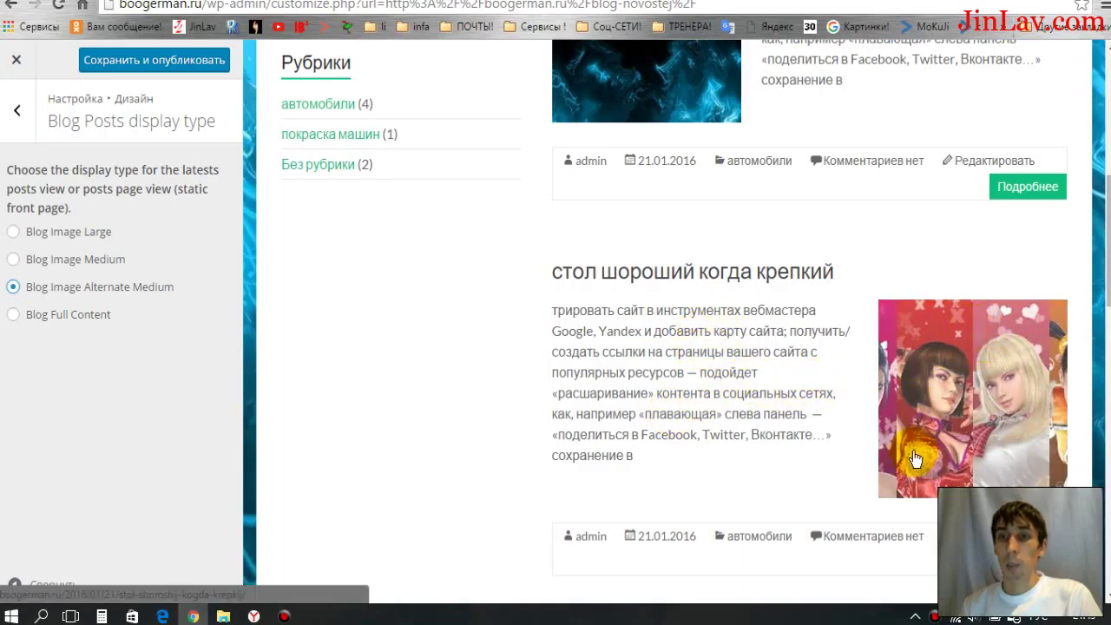
scroll(825, 174, "up", 1)
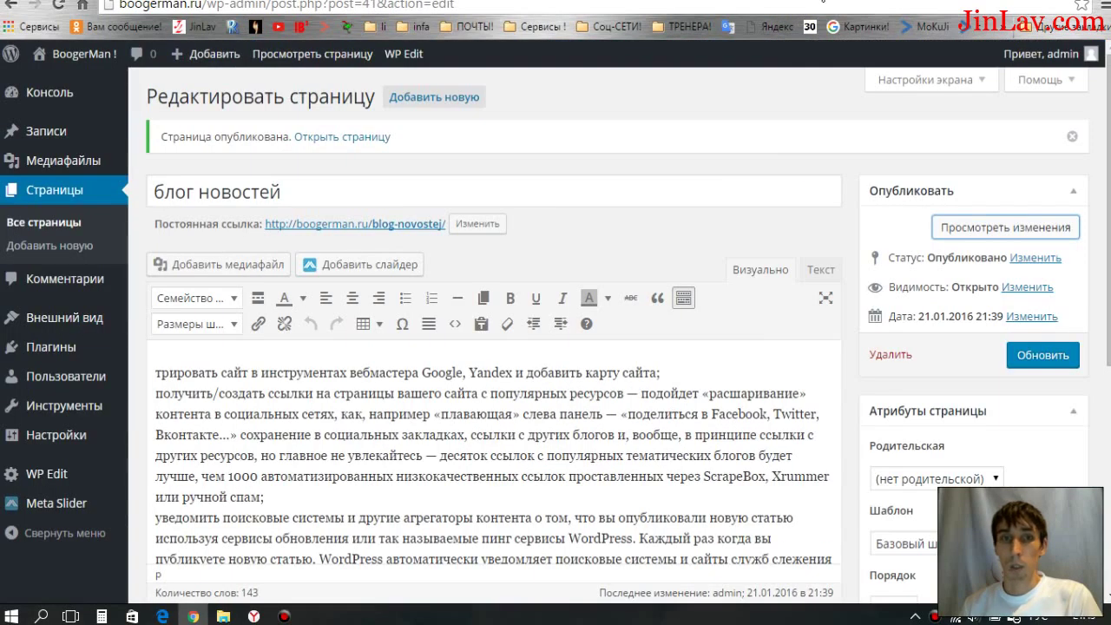
scroll(732, 315, "down", 2)
scroll(723, 312, "up", 2)
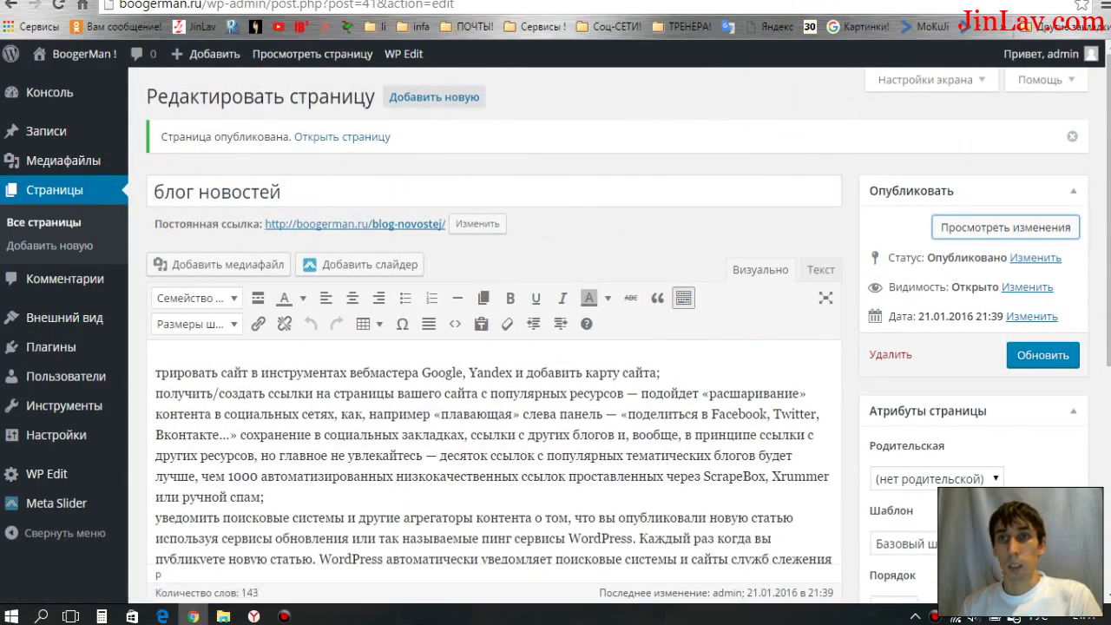
key("ctrl+Tab")
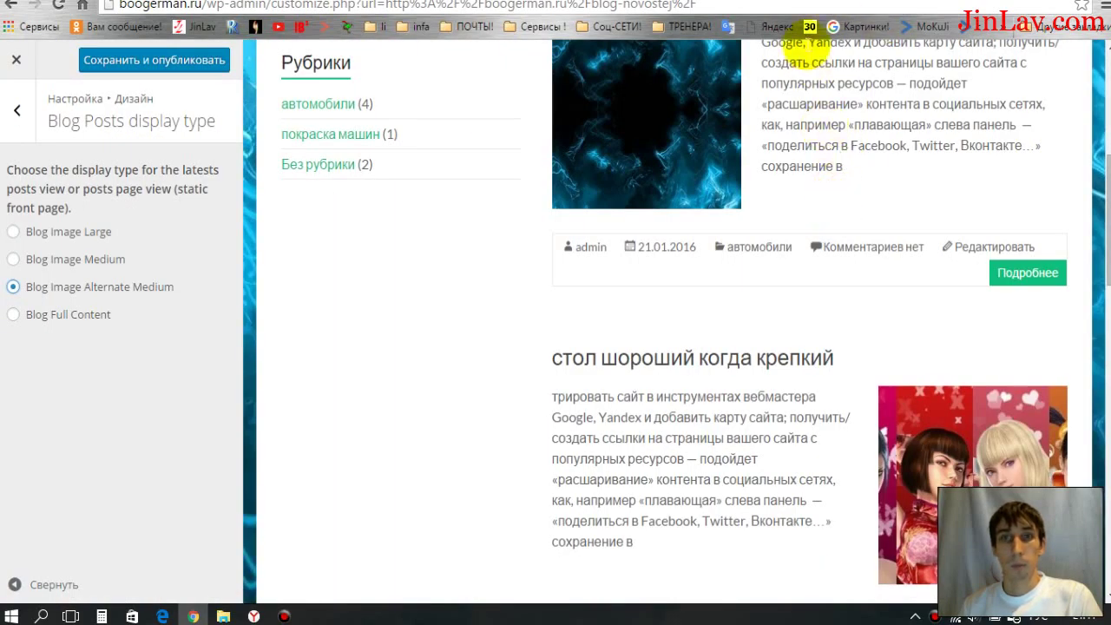
Open the post "тише едишь дальше будешь" for editing from the posts list (Записи) and check its featured image (Миниатюра записи)
key("ctrl+shift+Tab")
mouse_move(42, 145)
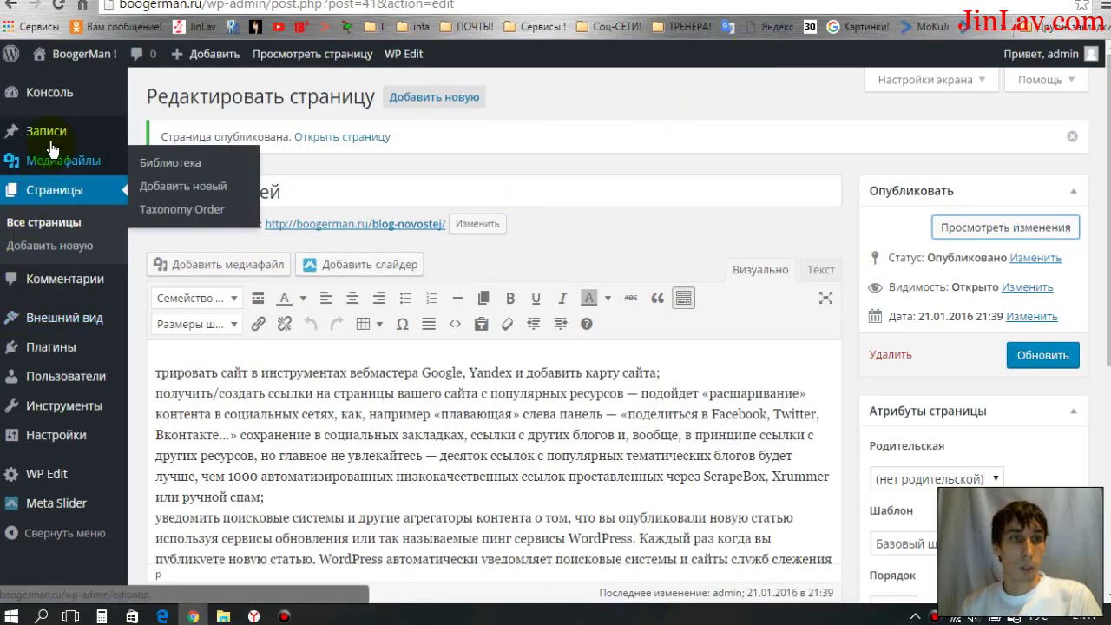
left_click(151, 134)
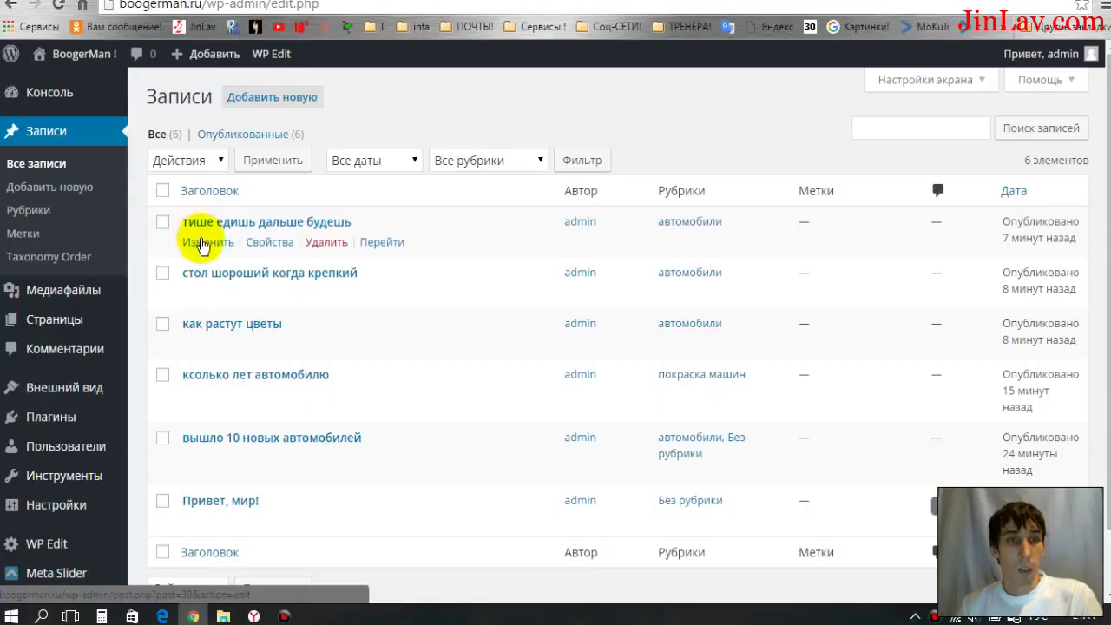
left_click(203, 244)
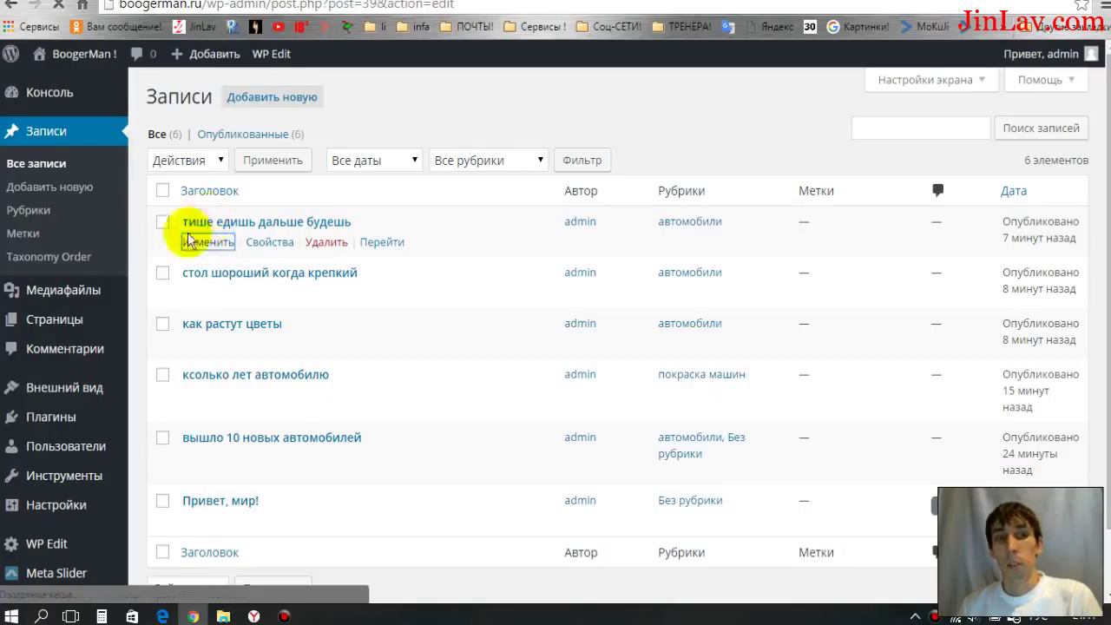
scroll(838, 345, "down", 4)
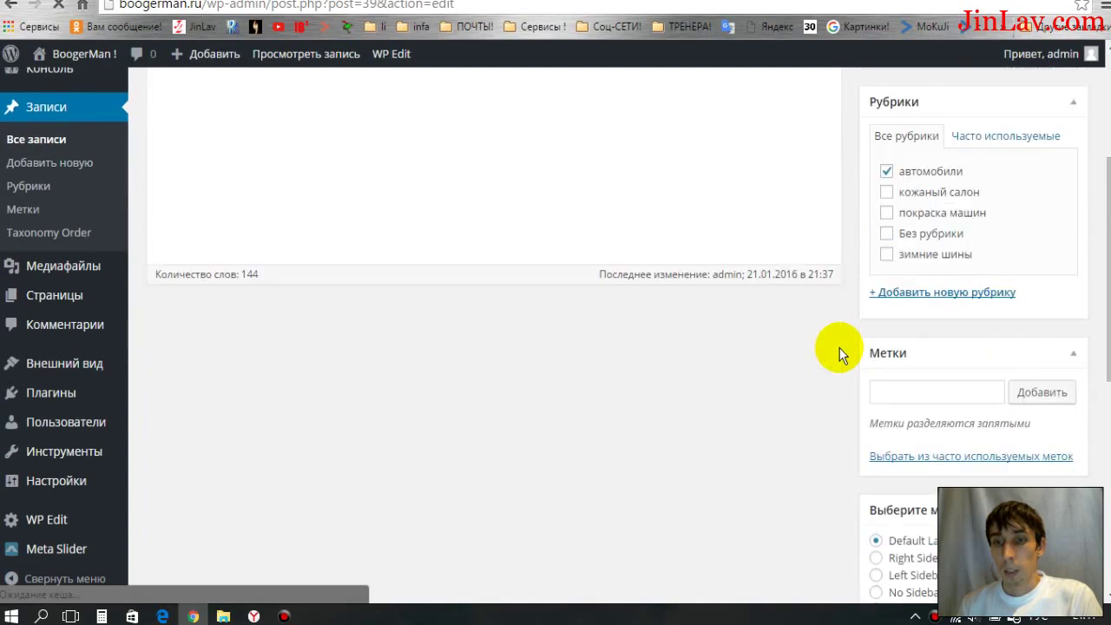
scroll(838, 354, "down", 8)
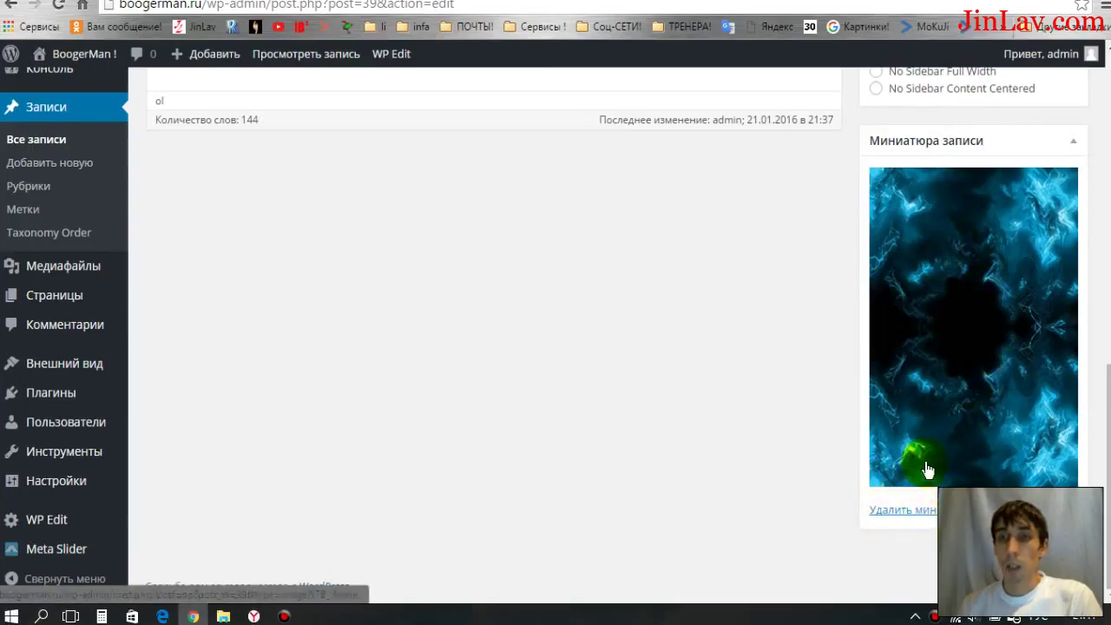
scroll(928, 469, "up", 2)
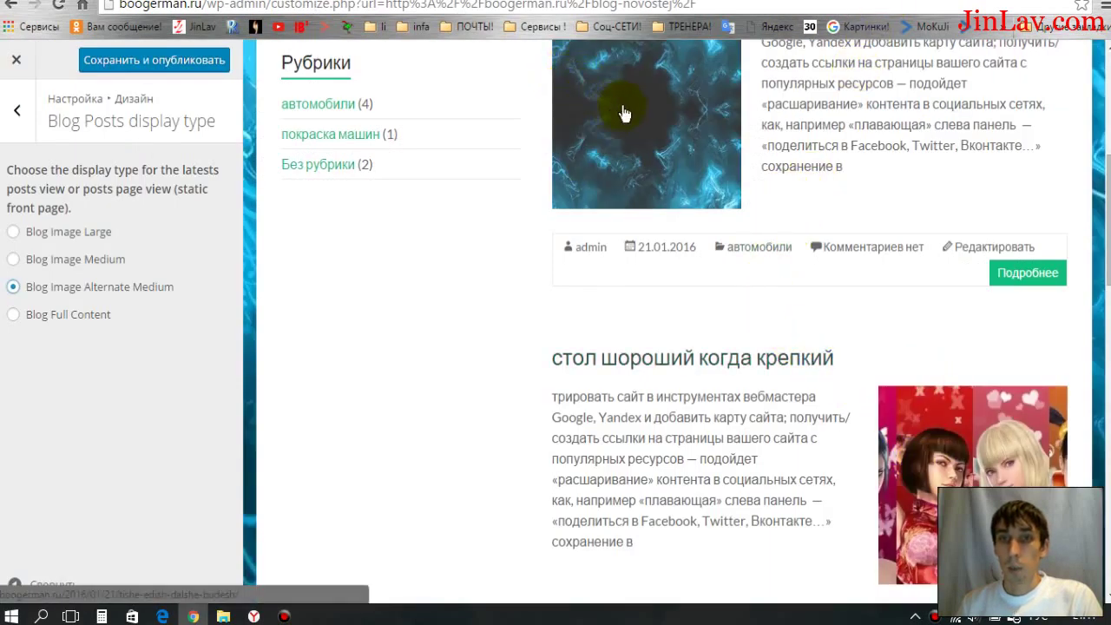
Switch the blog posts display type to Blog Full Content and preview the posts down to the footer
scroll(963, 365, "up", 3)
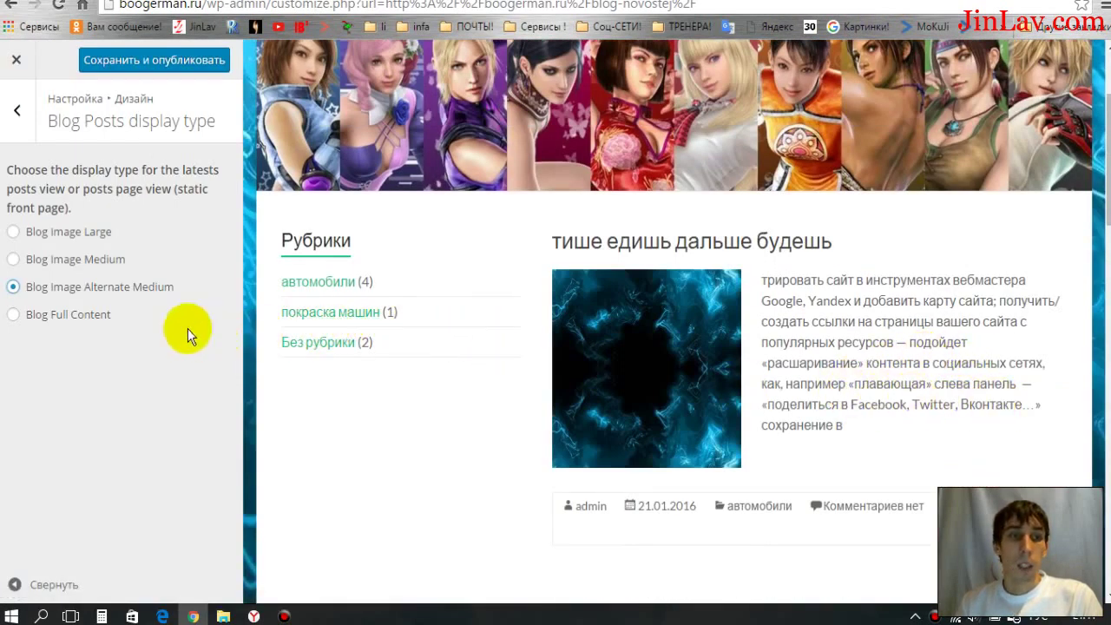
left_click(13, 316)
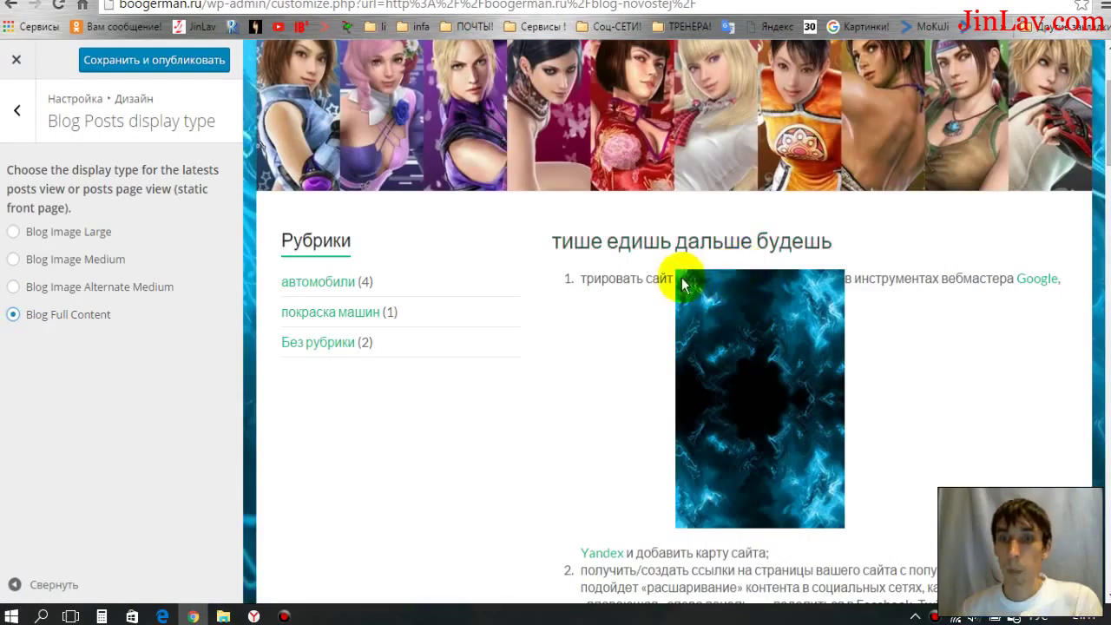
scroll(937, 322, "down", 3)
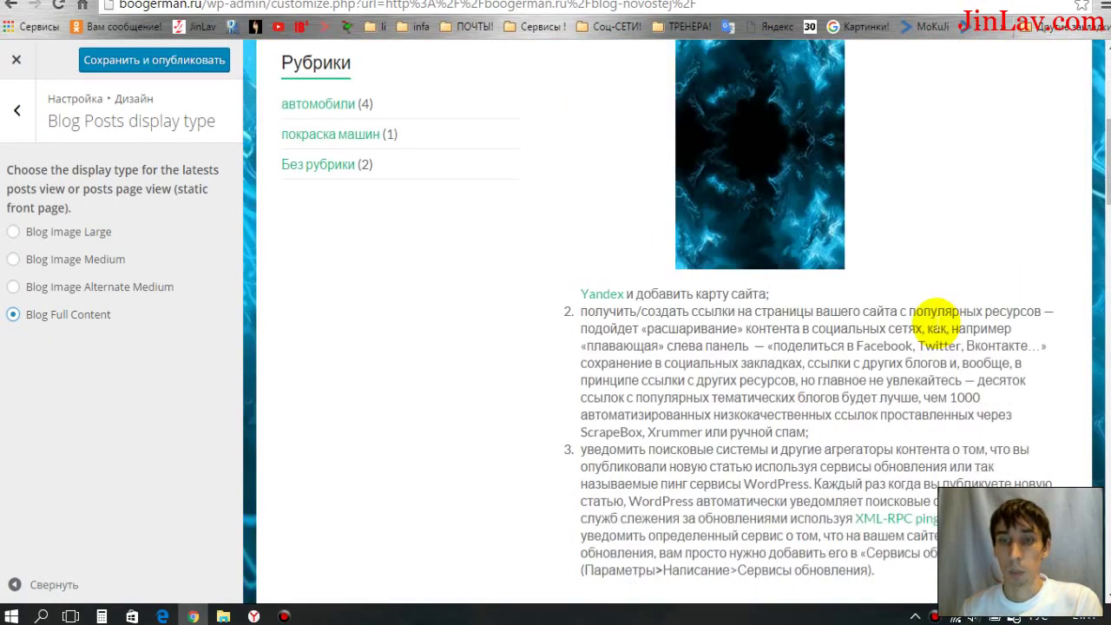
scroll(936, 322, "down", 2)
scroll(935, 322, "up", 4)
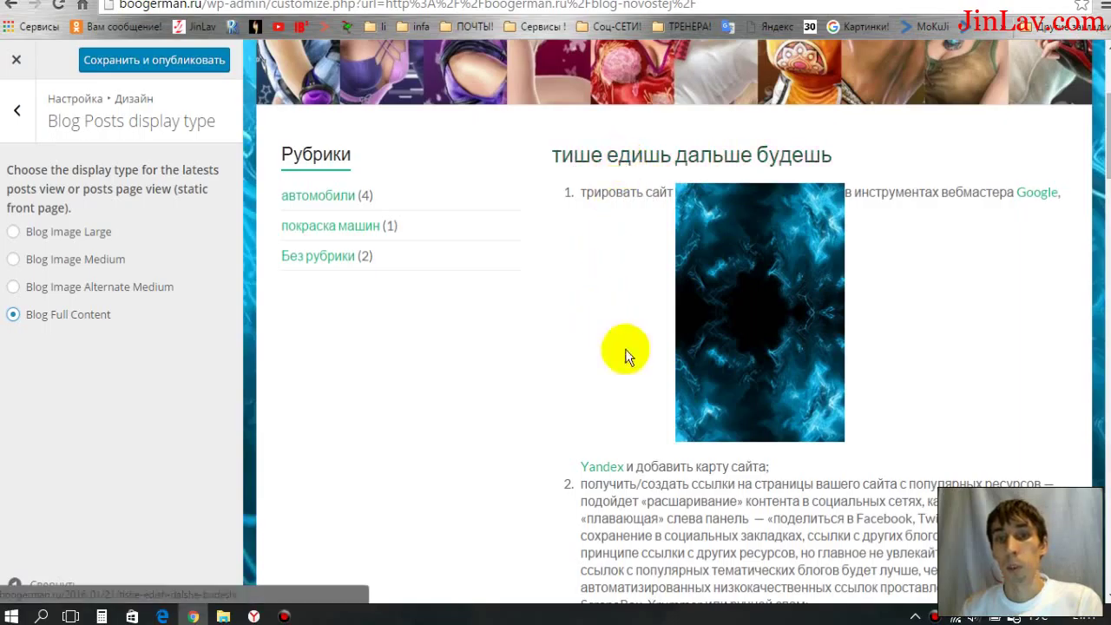
scroll(868, 191, "down", 1)
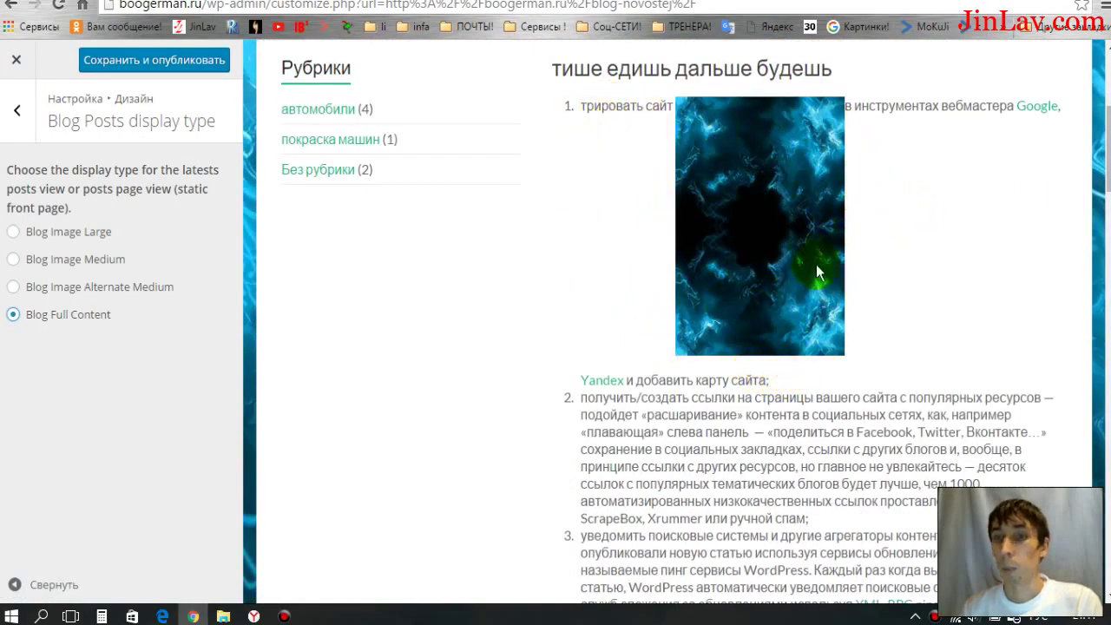
scroll(820, 269, "down", 2)
scroll(859, 286, "up", 1)
scroll(834, 260, "down", 1)
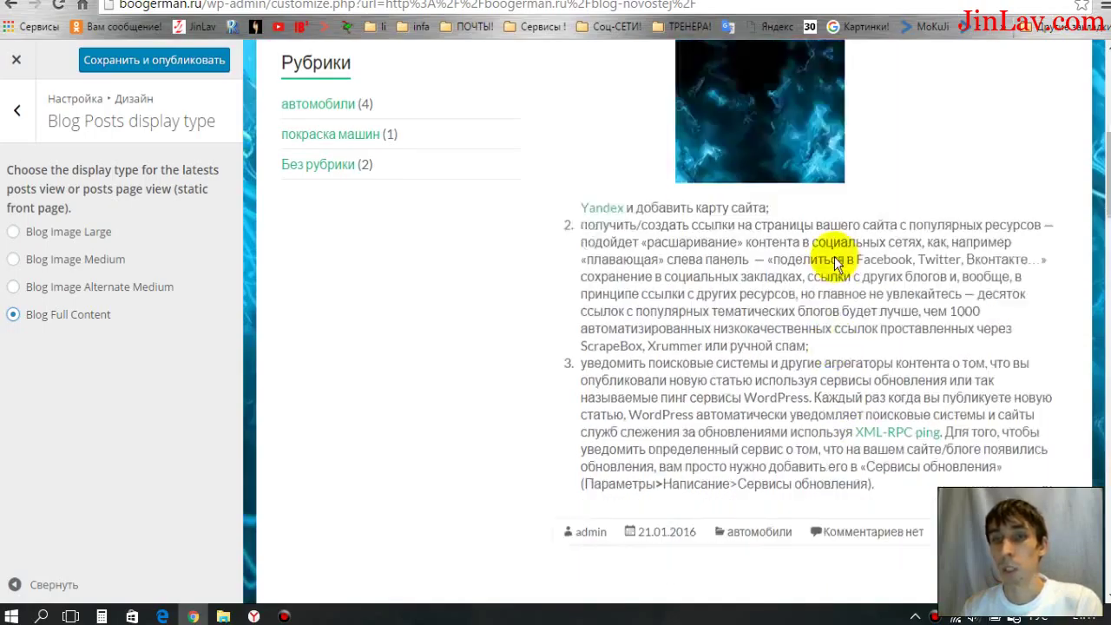
scroll(834, 260, "down", 4)
scroll(834, 257, "down", 7)
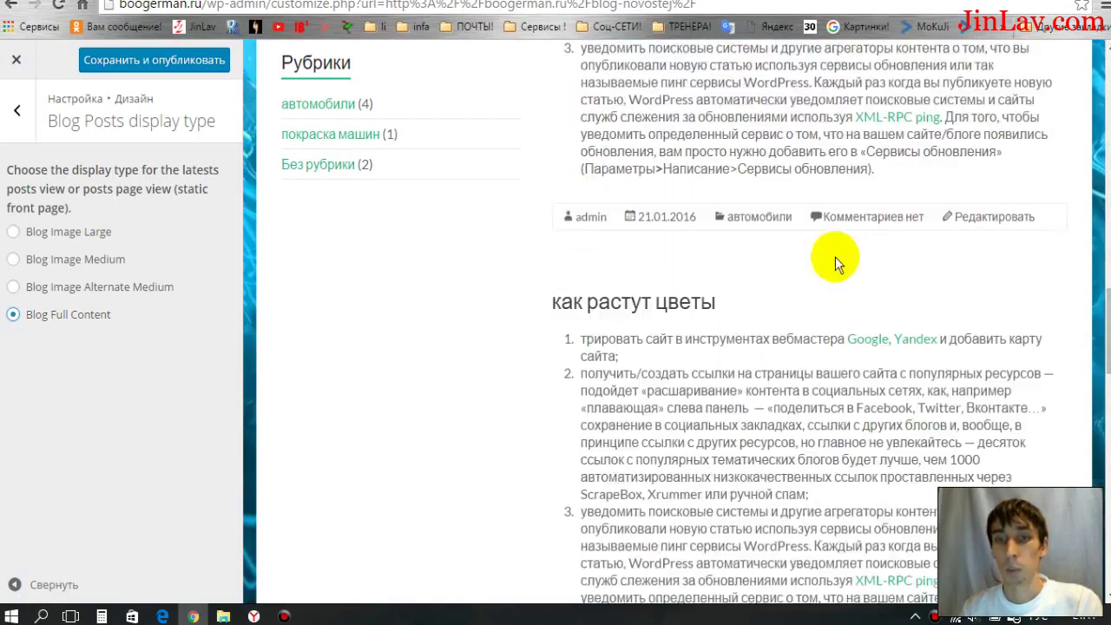
scroll(835, 256, "down", 13)
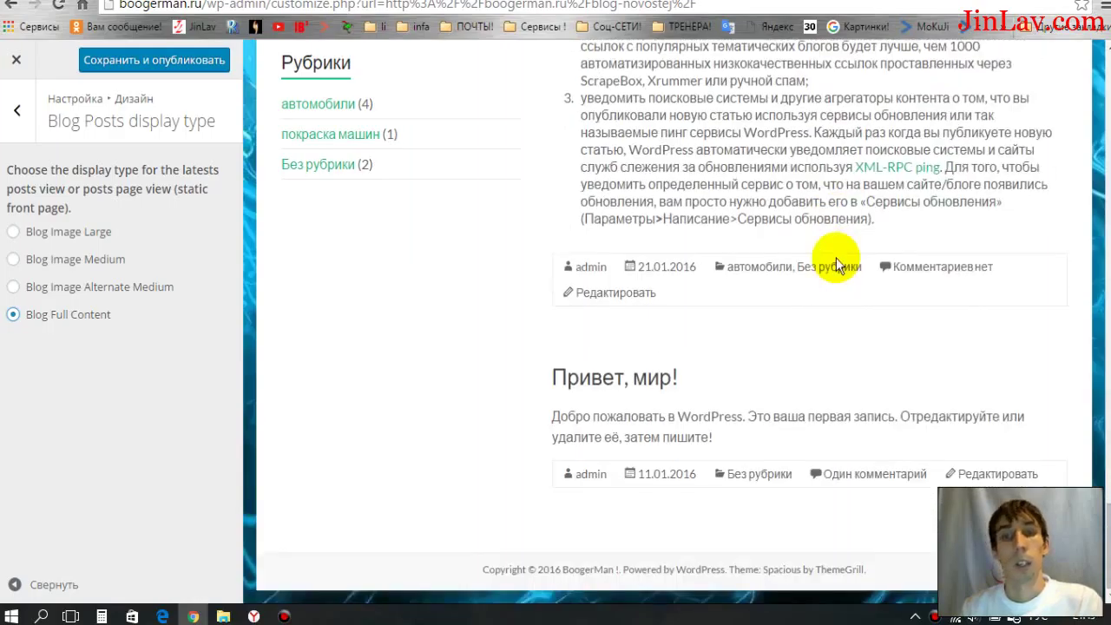
scroll(836, 257, "up", 20)
scroll(835, 258, "up", 5)
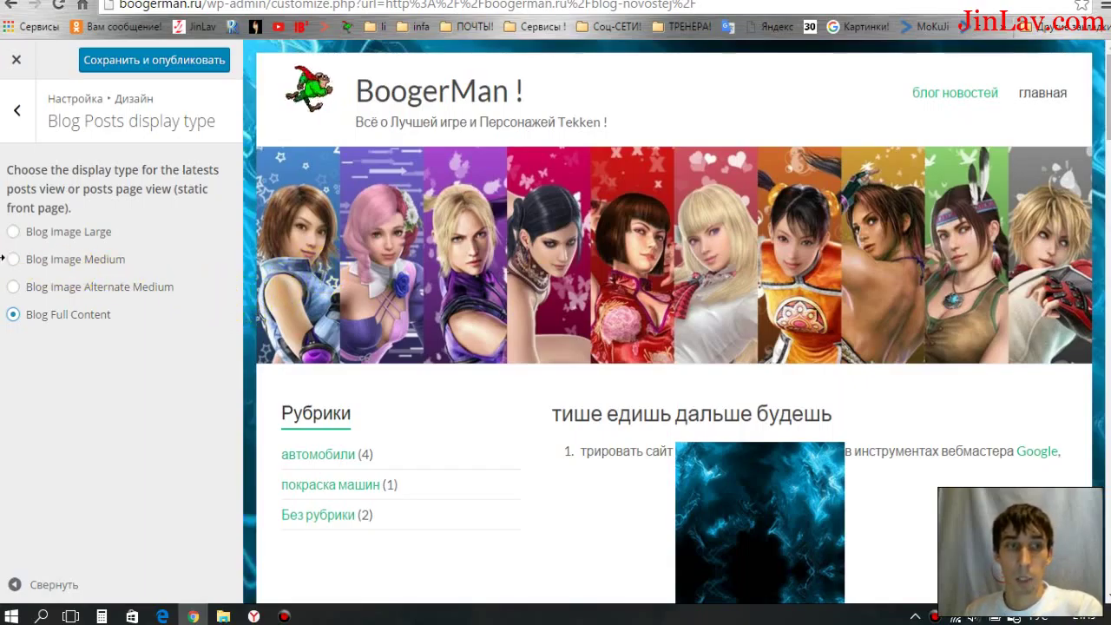
Set the blog posts display type to Blog Image Large and preview the first post with its large image
left_click(12, 233)
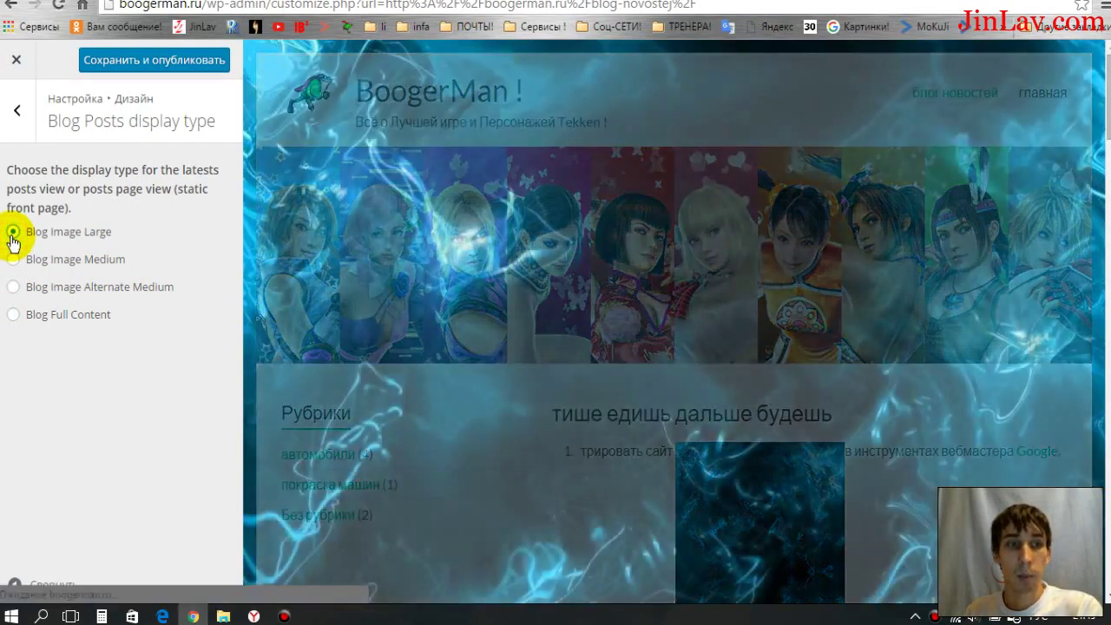
scroll(665, 431, "down", 2)
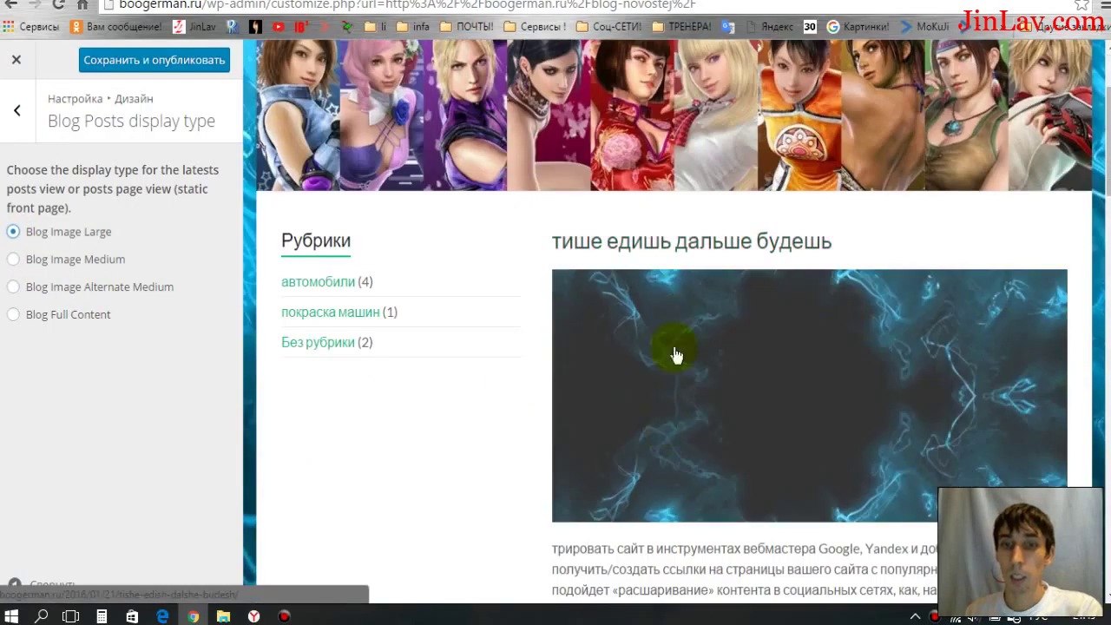
scroll(950, 396, "down", 2)
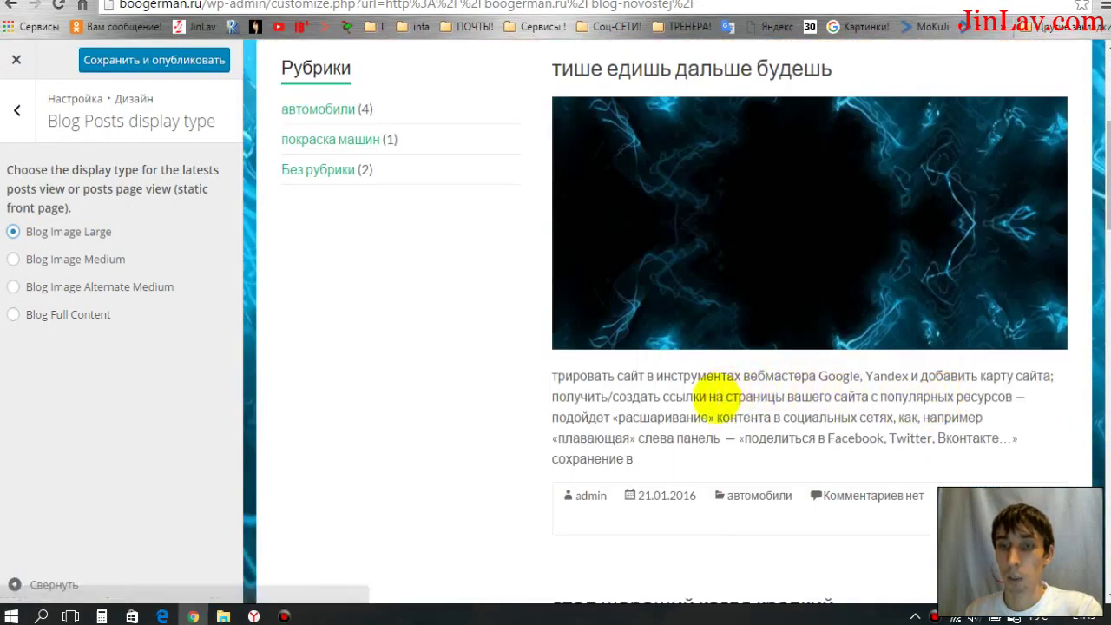